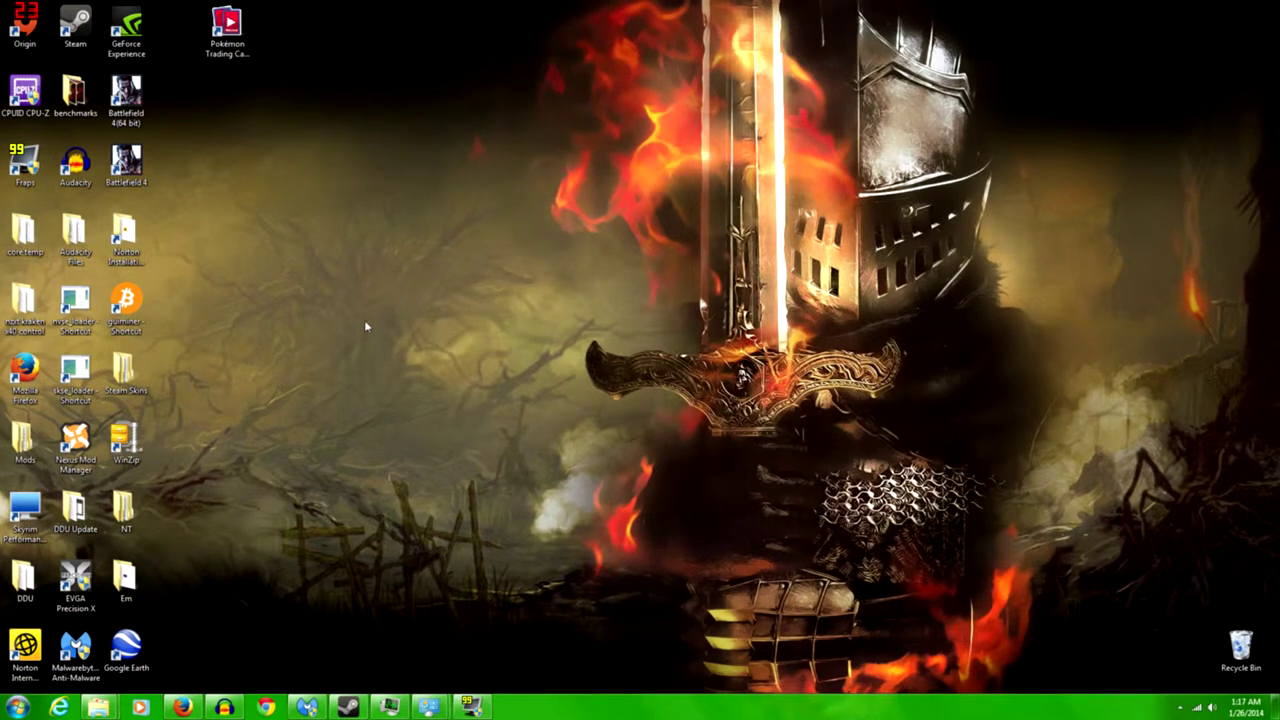
Launch Vegas Movie Studio HD 11.0 from the Start menu's program list
click(181, 707)
click(18, 707)
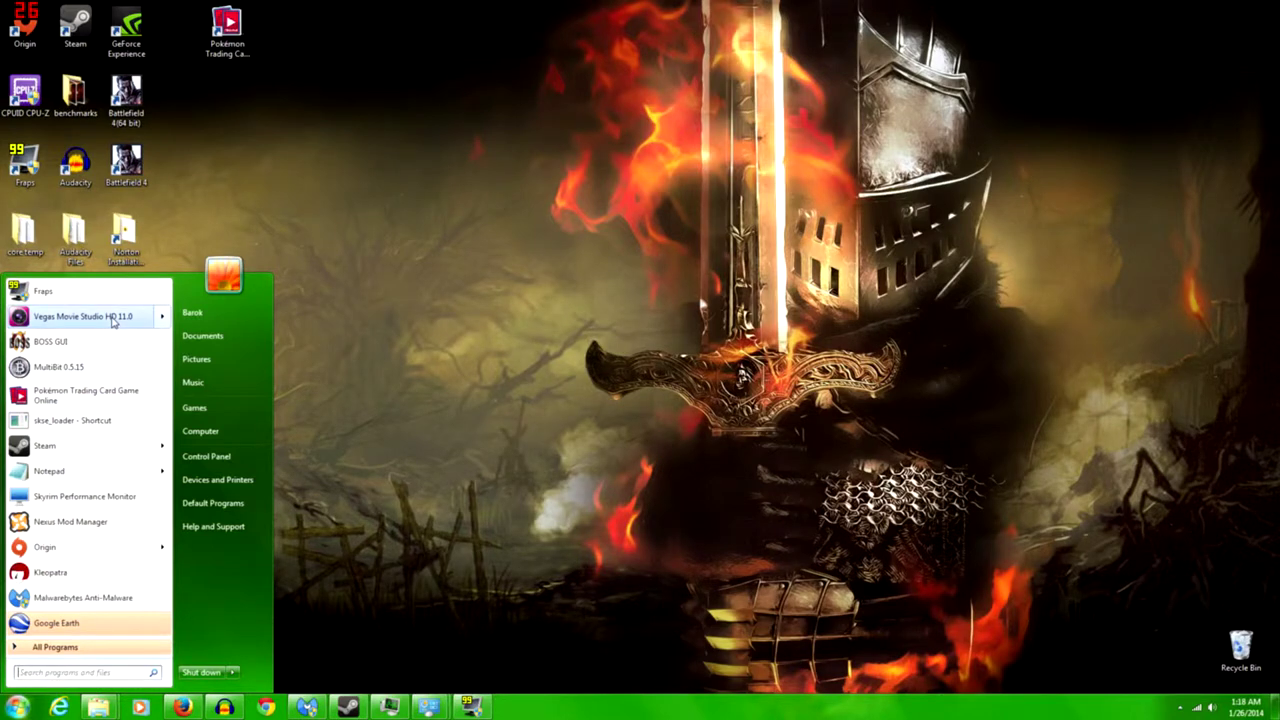
mouse_move(114, 322)
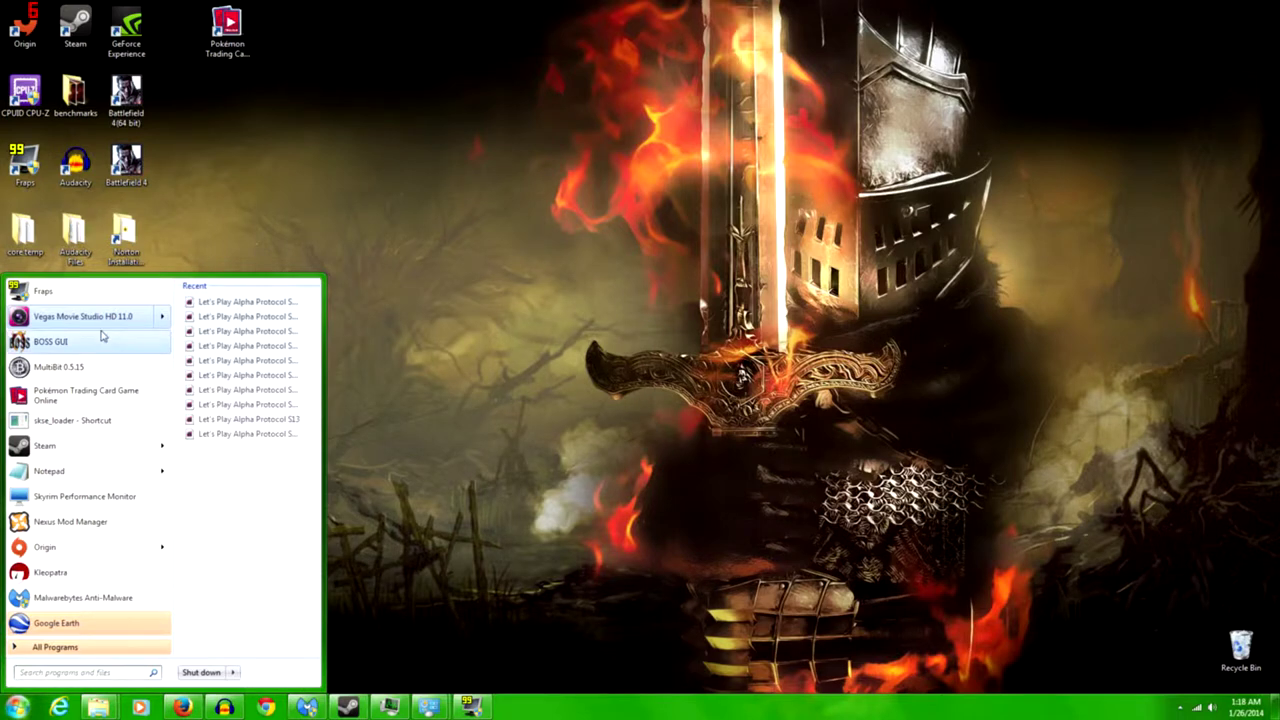
click(99, 320)
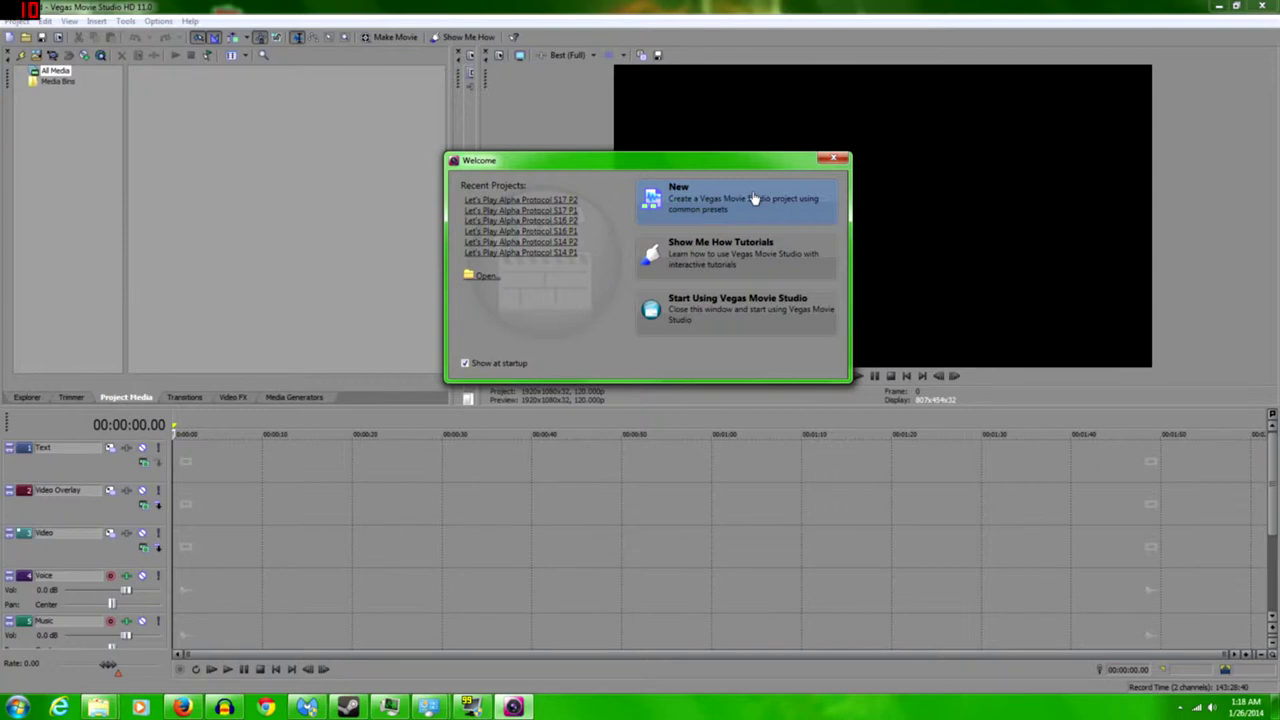
Create a new project named 'Edit training' matched to the fourth gameplay recording (1920x1080, 120 fps)
click(676, 218)
click(576, 339)
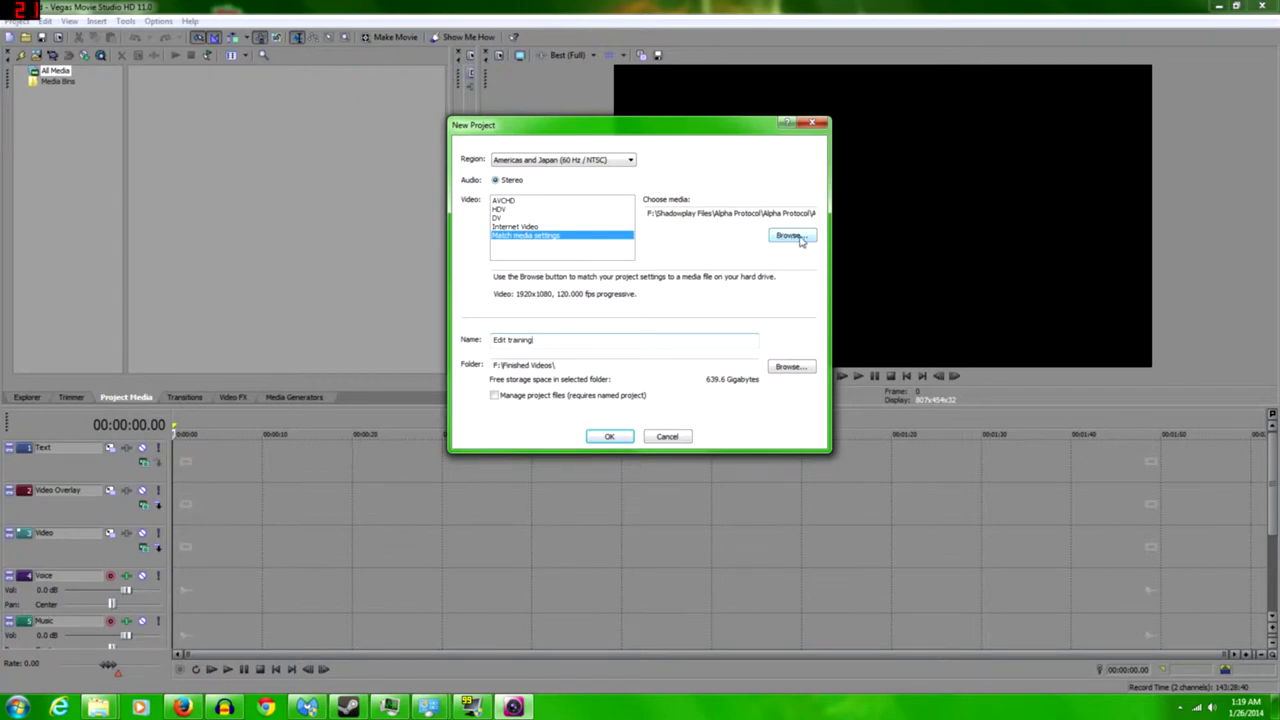
click(790, 236)
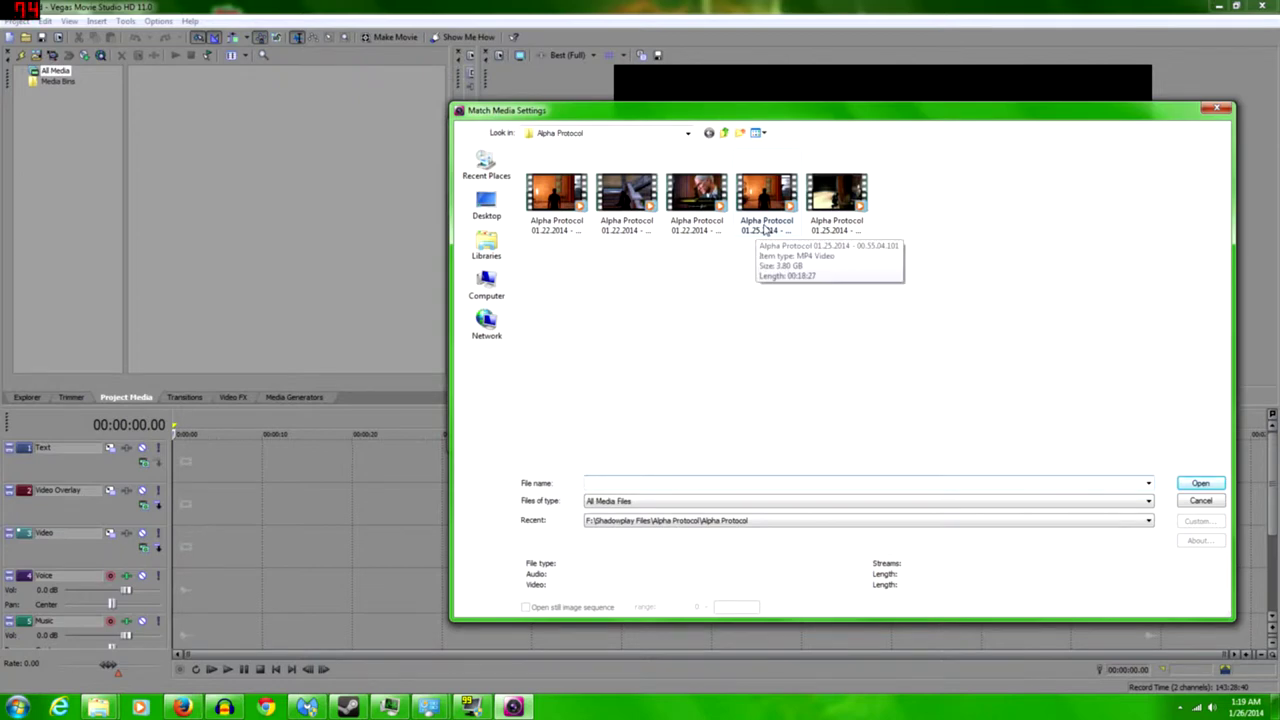
double_click(767, 195)
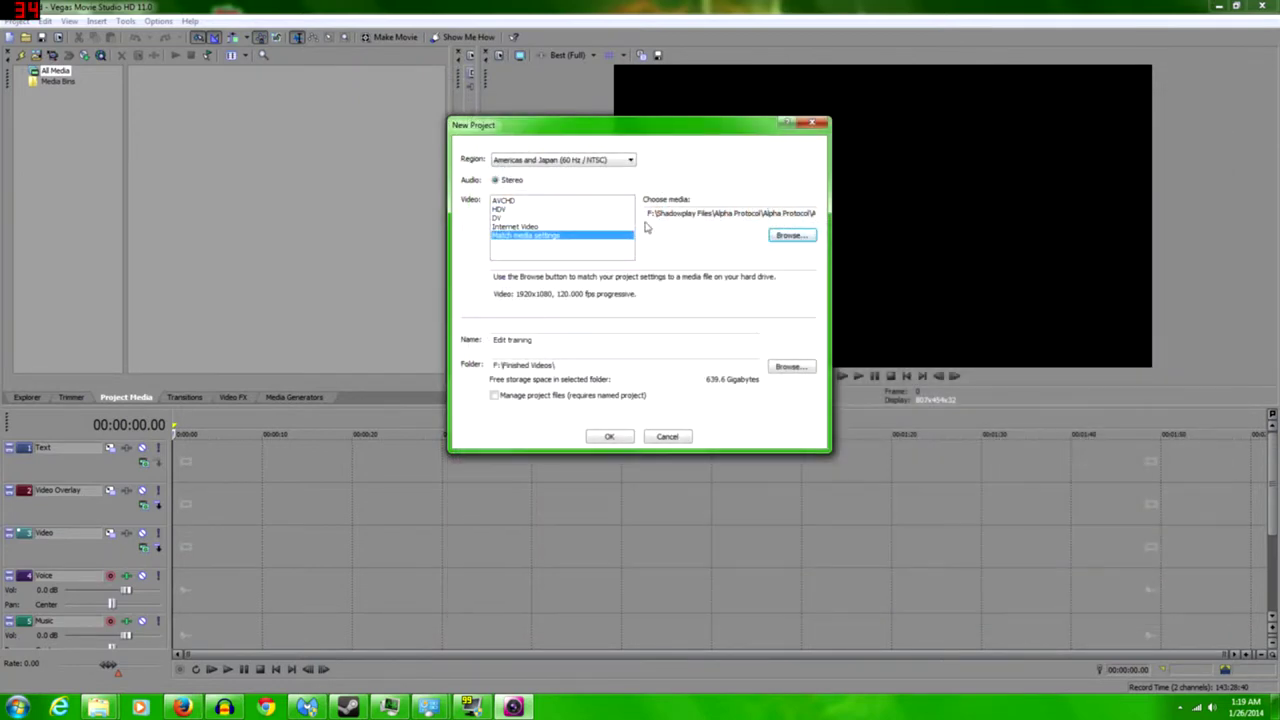
click(610, 436)
Import the fourth and the last Alpha Protocol gameplay videos through Project > Import Media
click(17, 21)
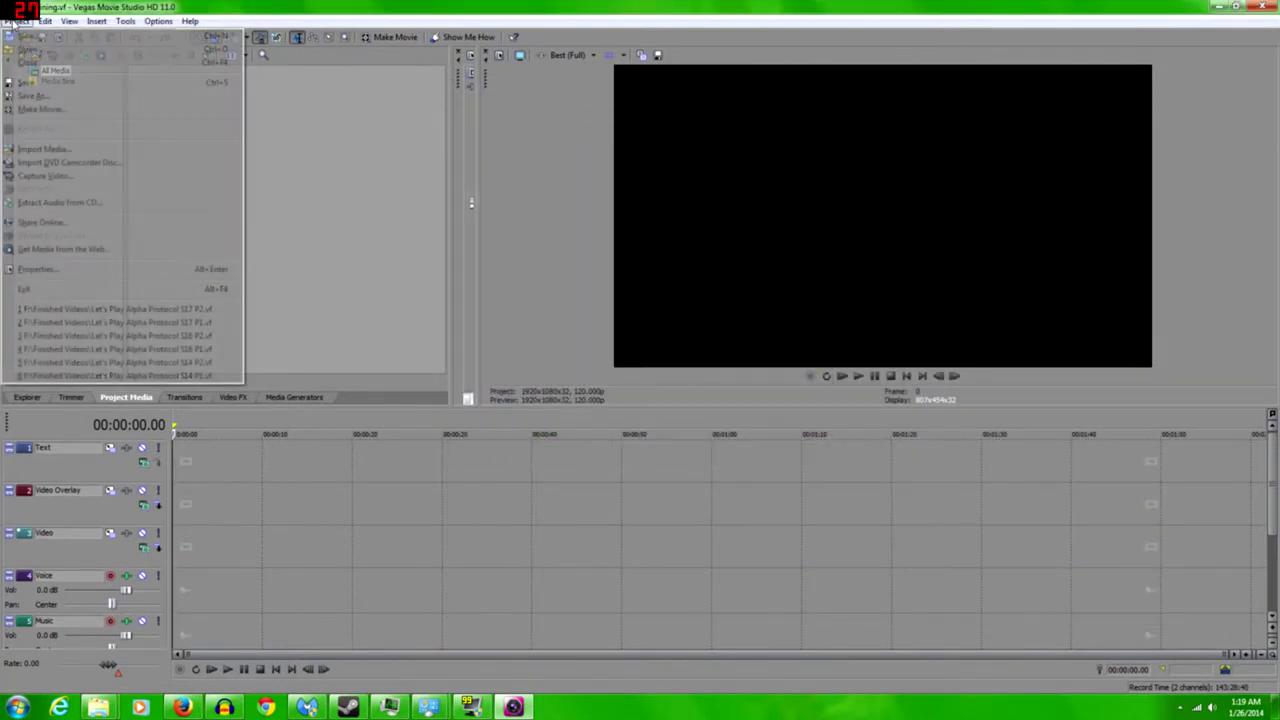
click(40, 150)
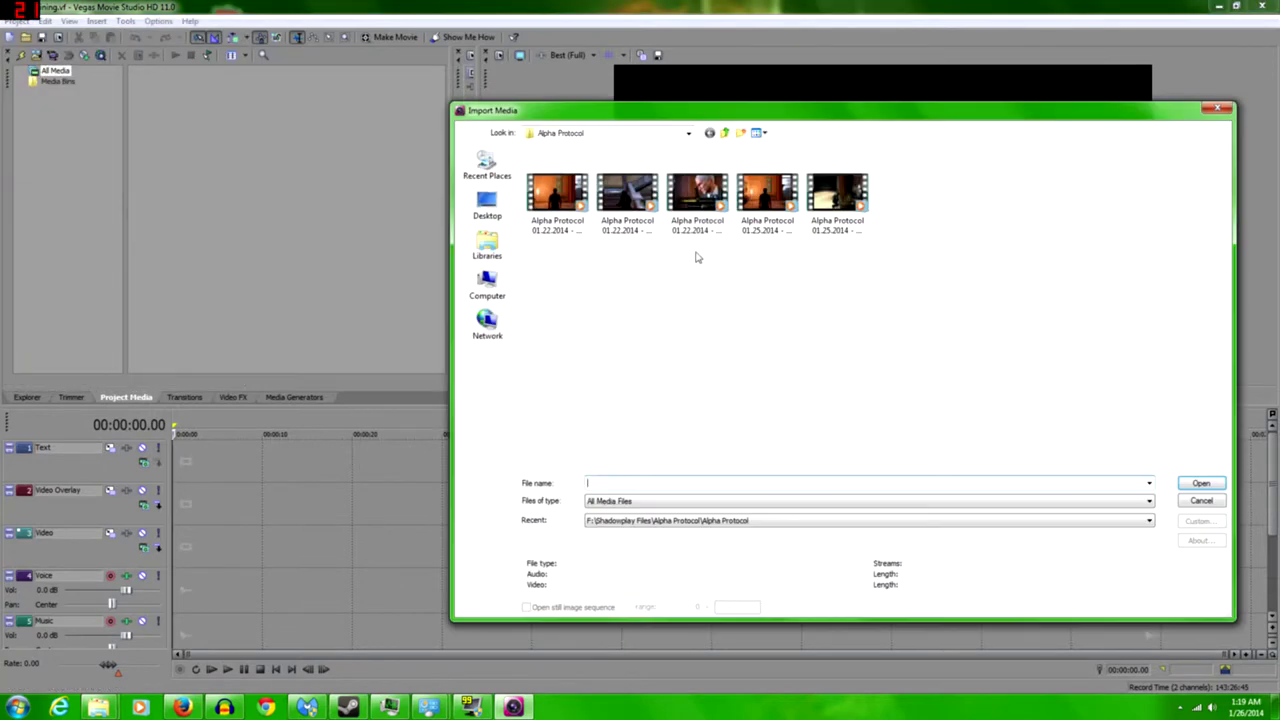
double_click(760, 200)
click(17, 21)
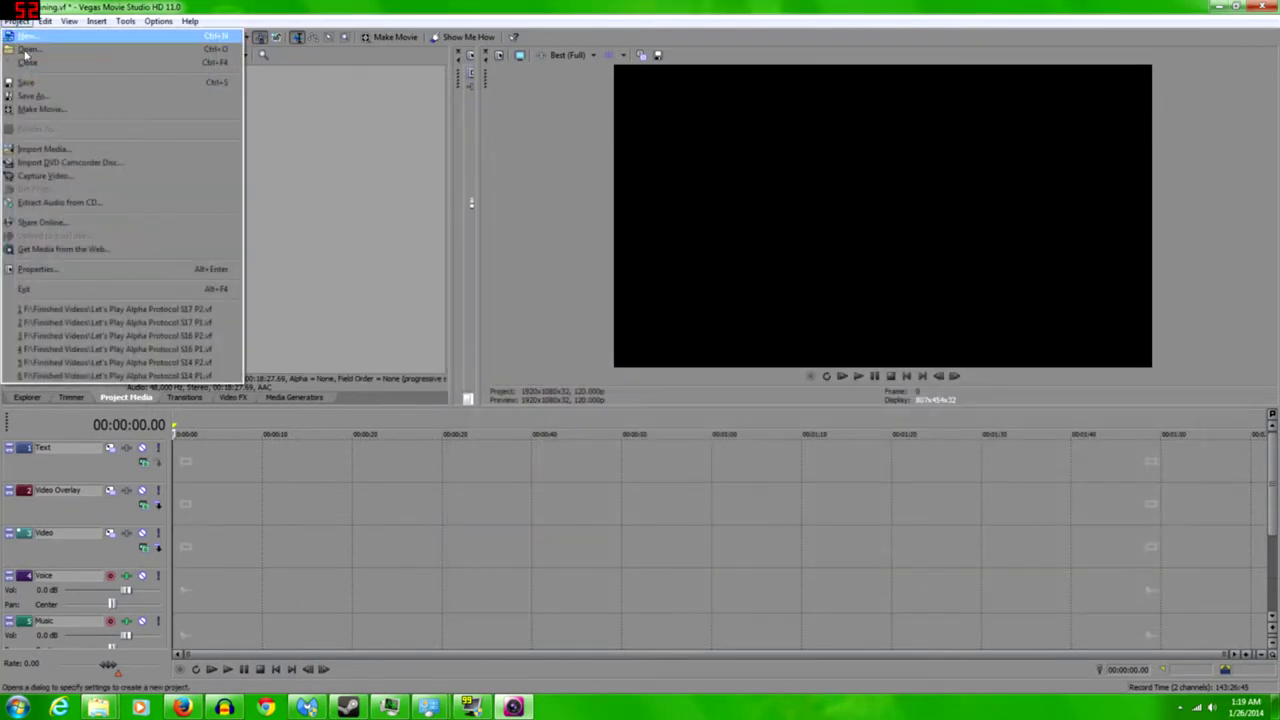
click(40, 150)
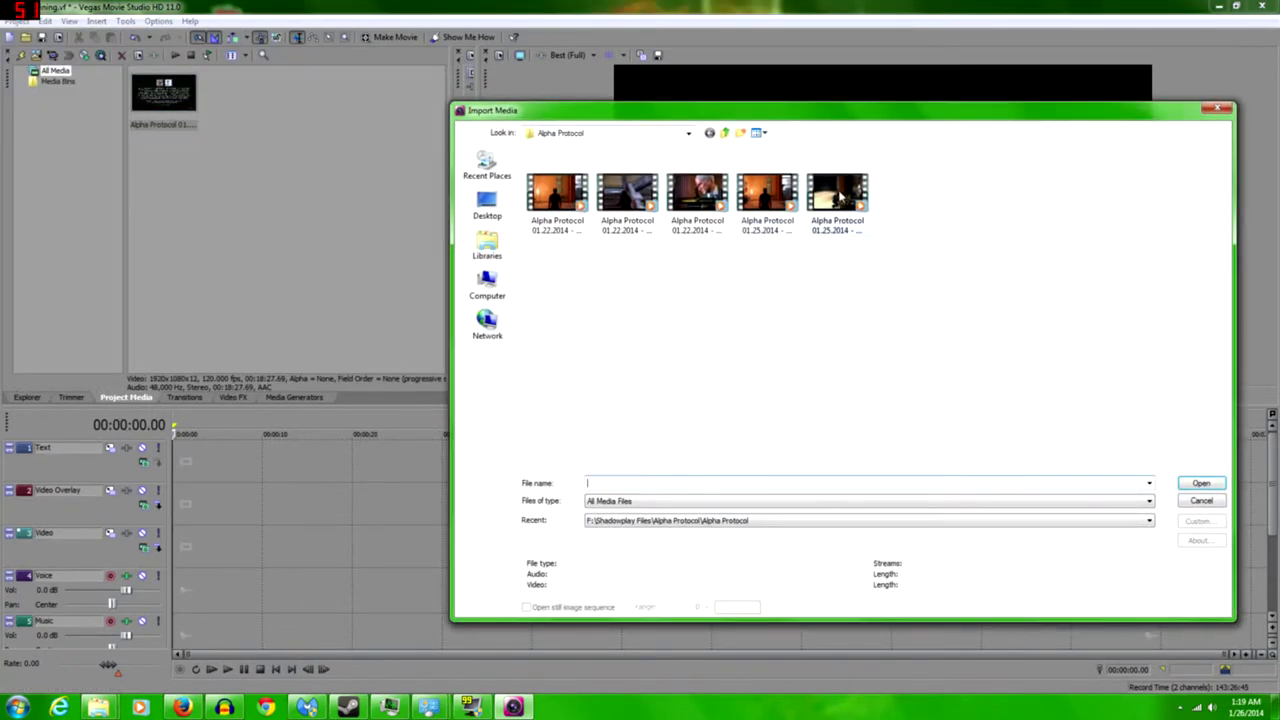
double_click(838, 196)
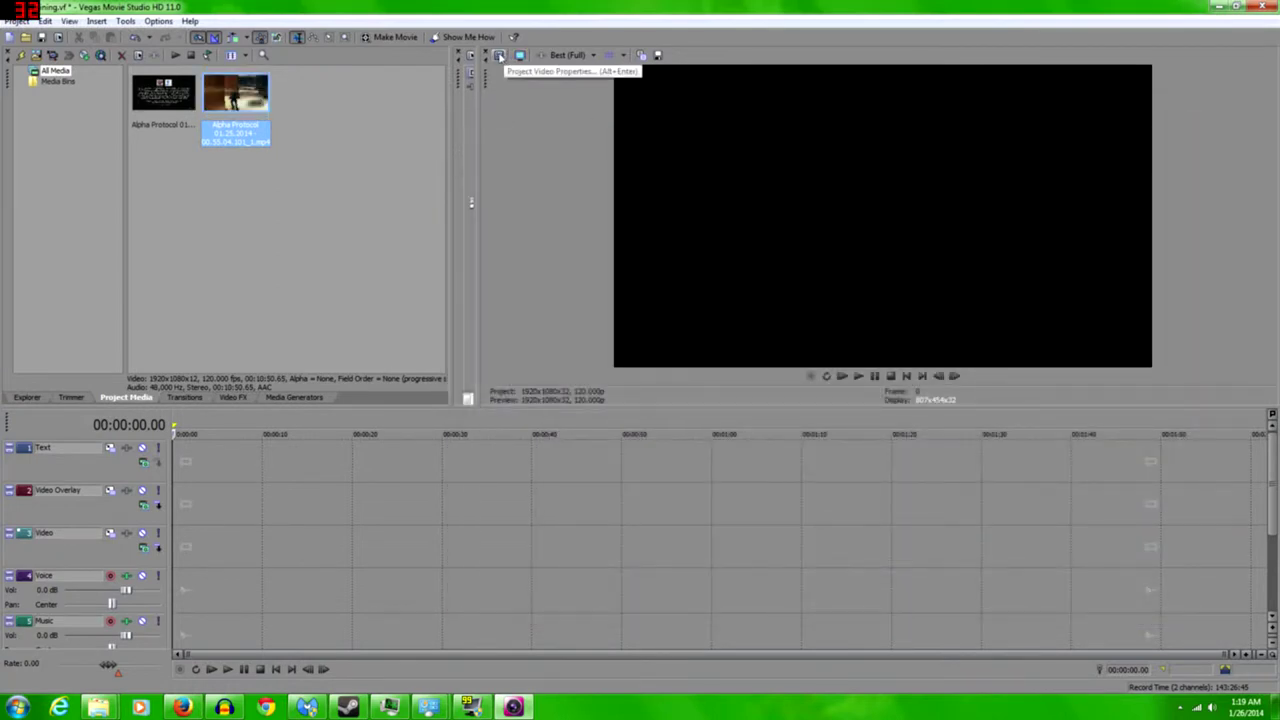
In Project Properties, set full-resolution rendering and audio resample quality to Best, then apply
click(499, 57)
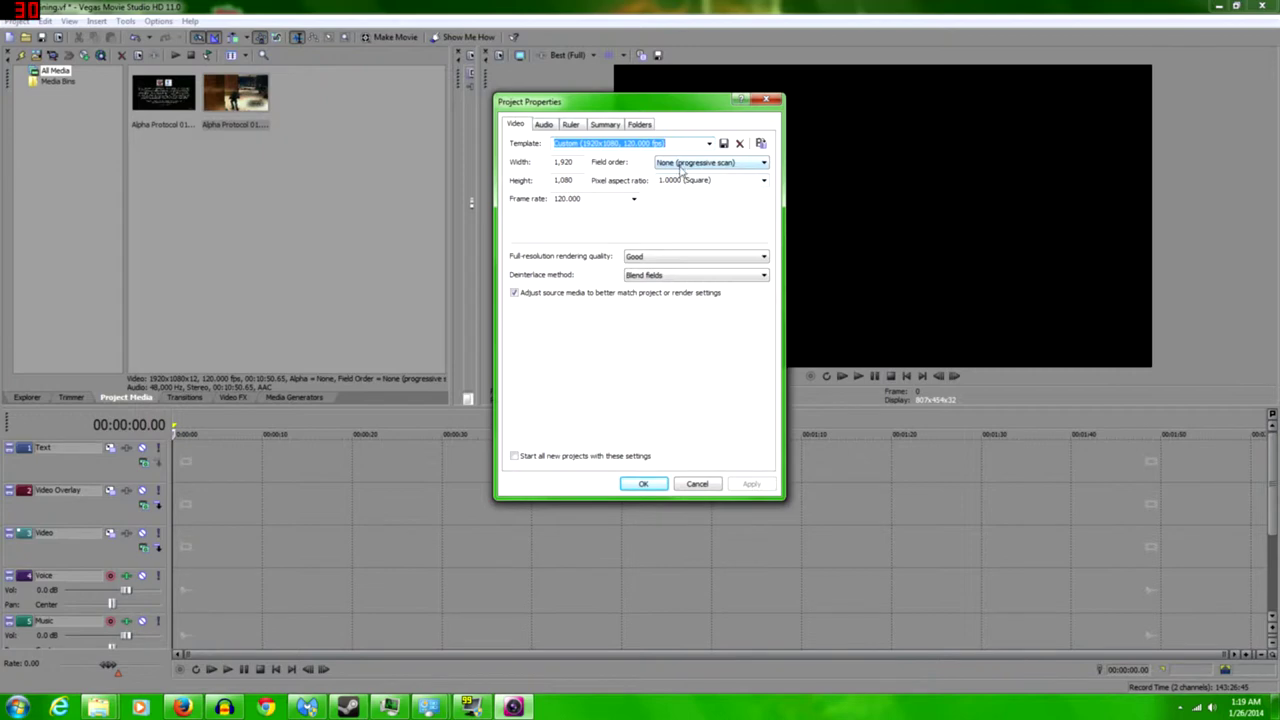
click(705, 260)
click(690, 267)
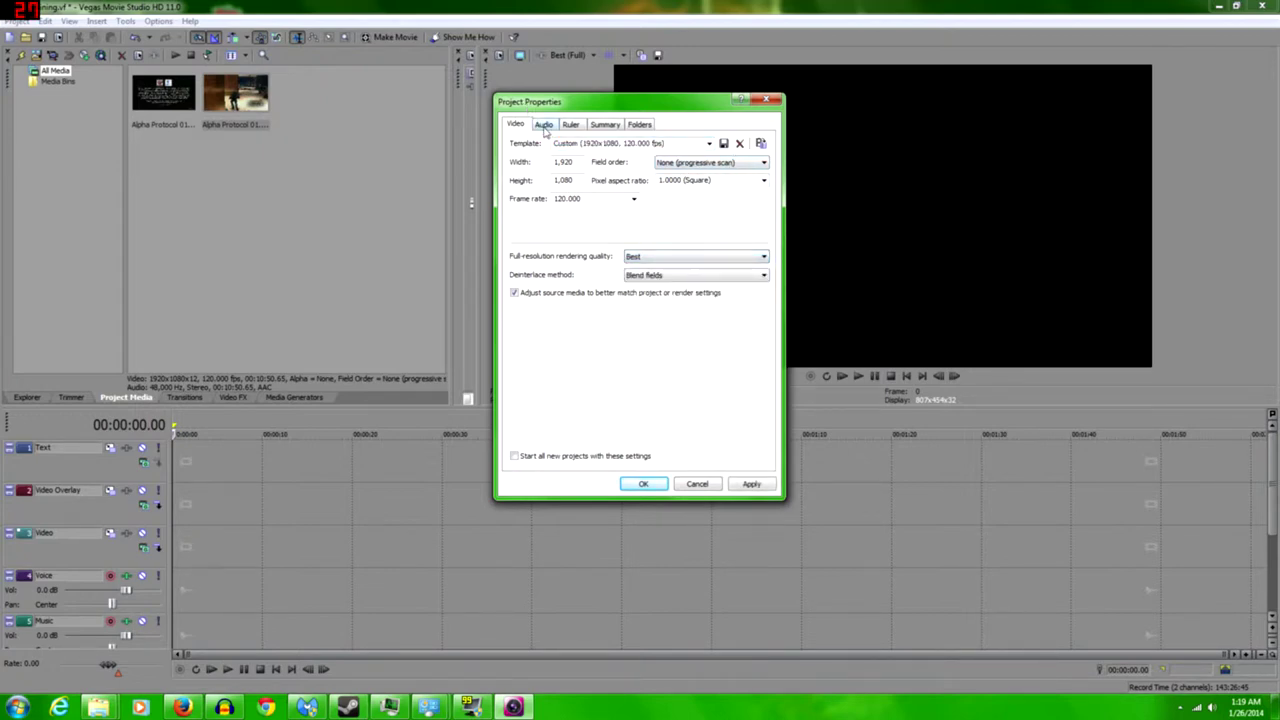
click(544, 125)
click(744, 181)
click(738, 218)
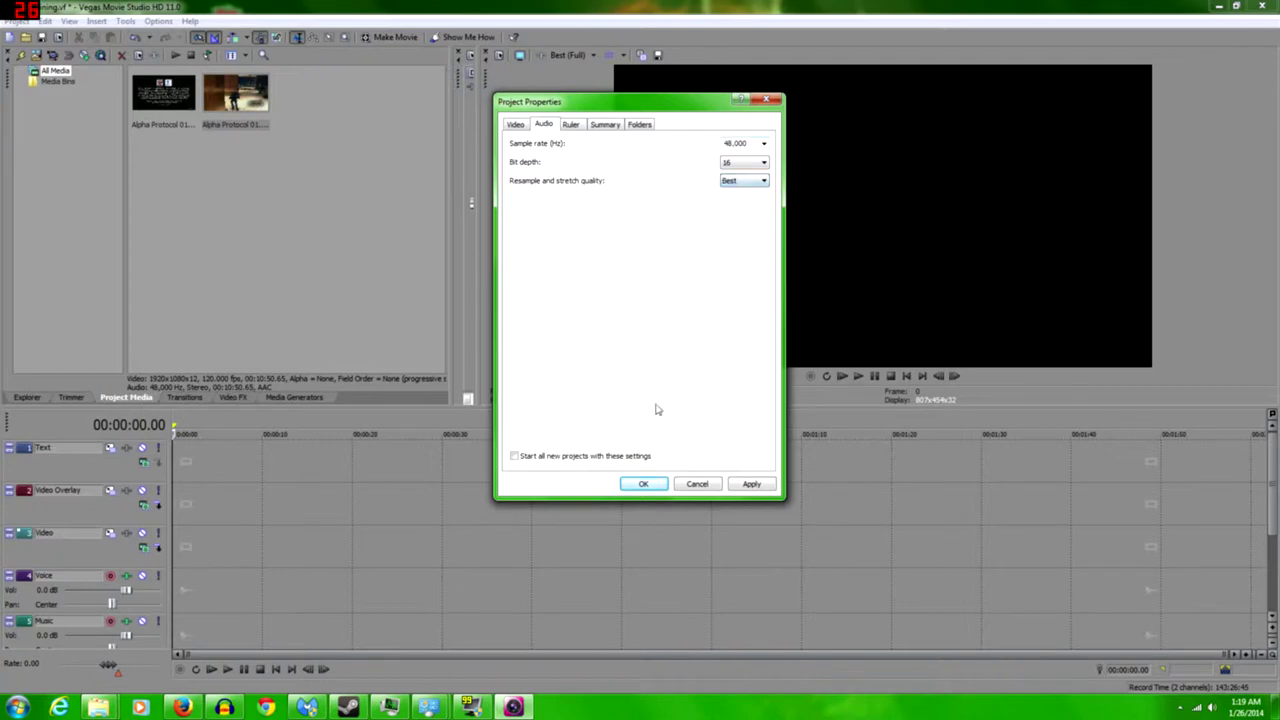
click(750, 484)
click(643, 484)
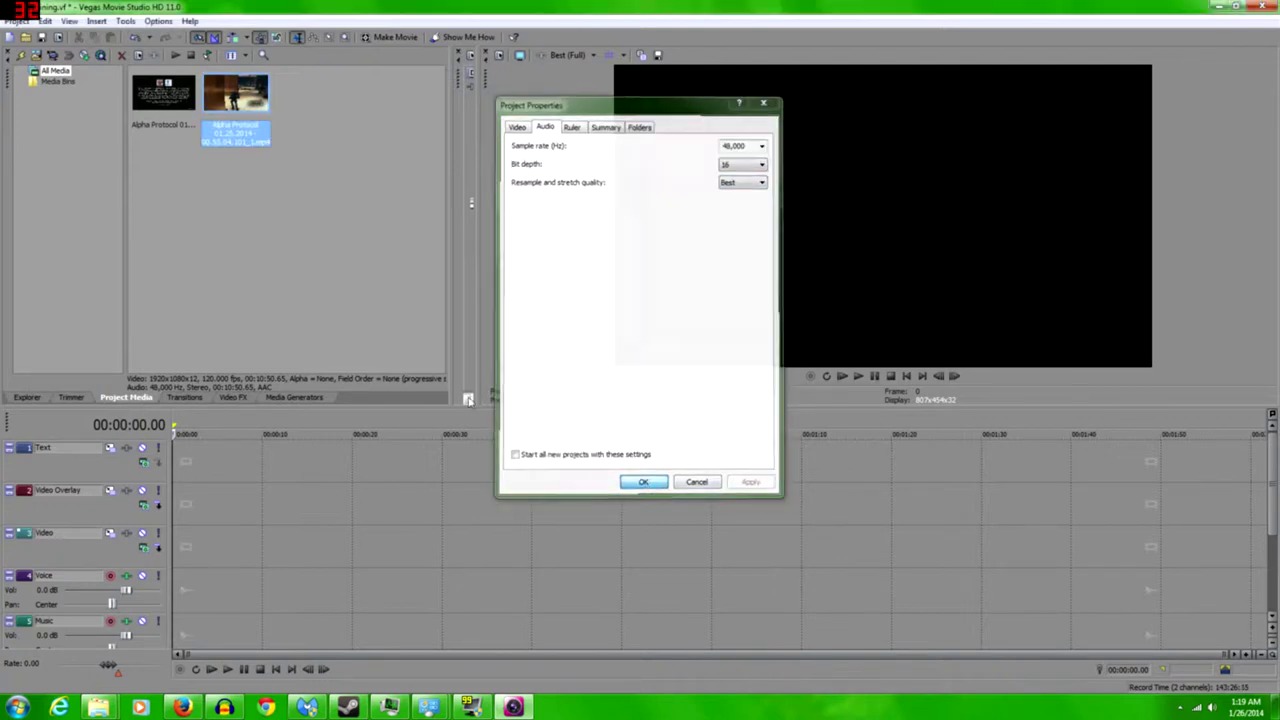
click(16, 21)
Import the LP AP17.wav voice recording from the Audacity Files folder
click(45, 150)
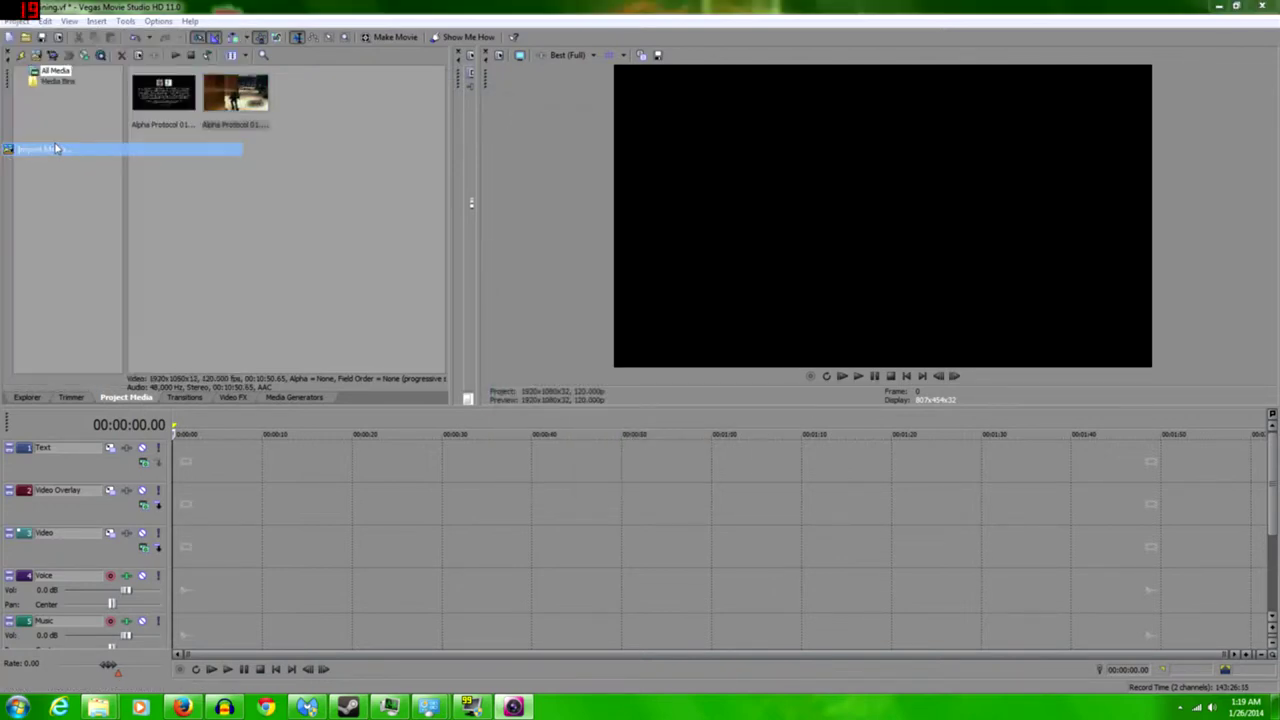
click(620, 137)
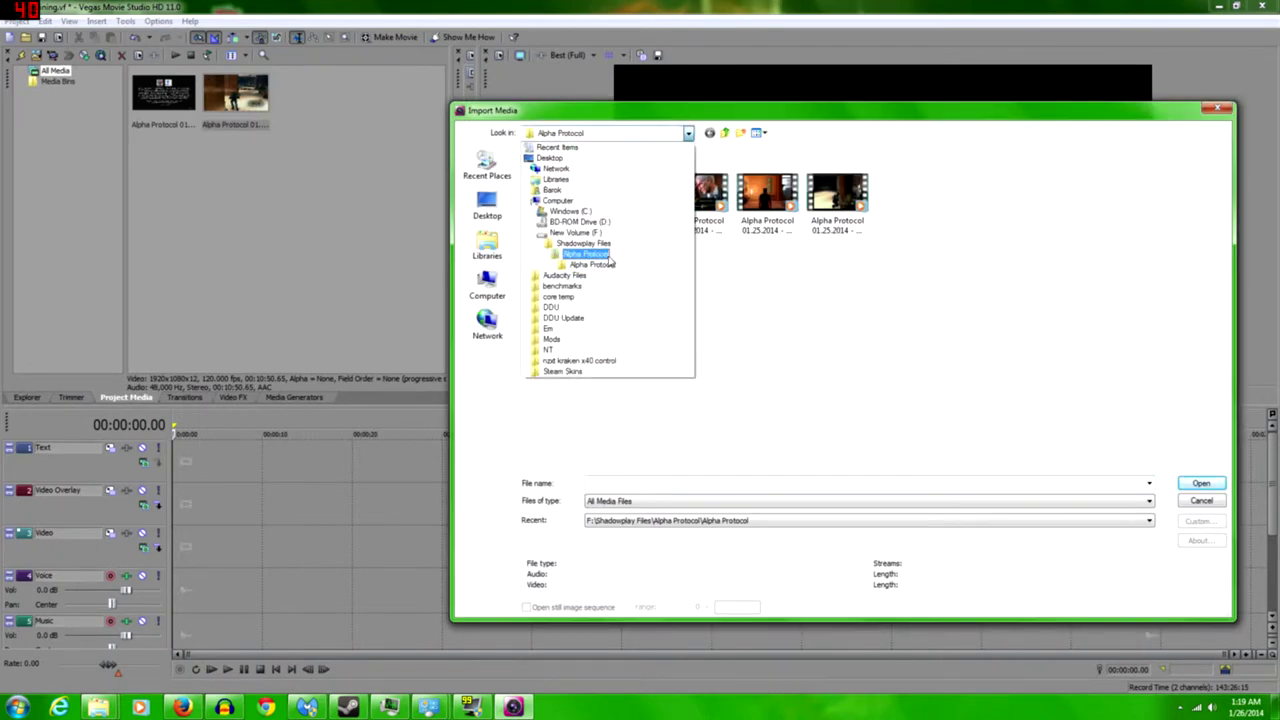
click(560, 275)
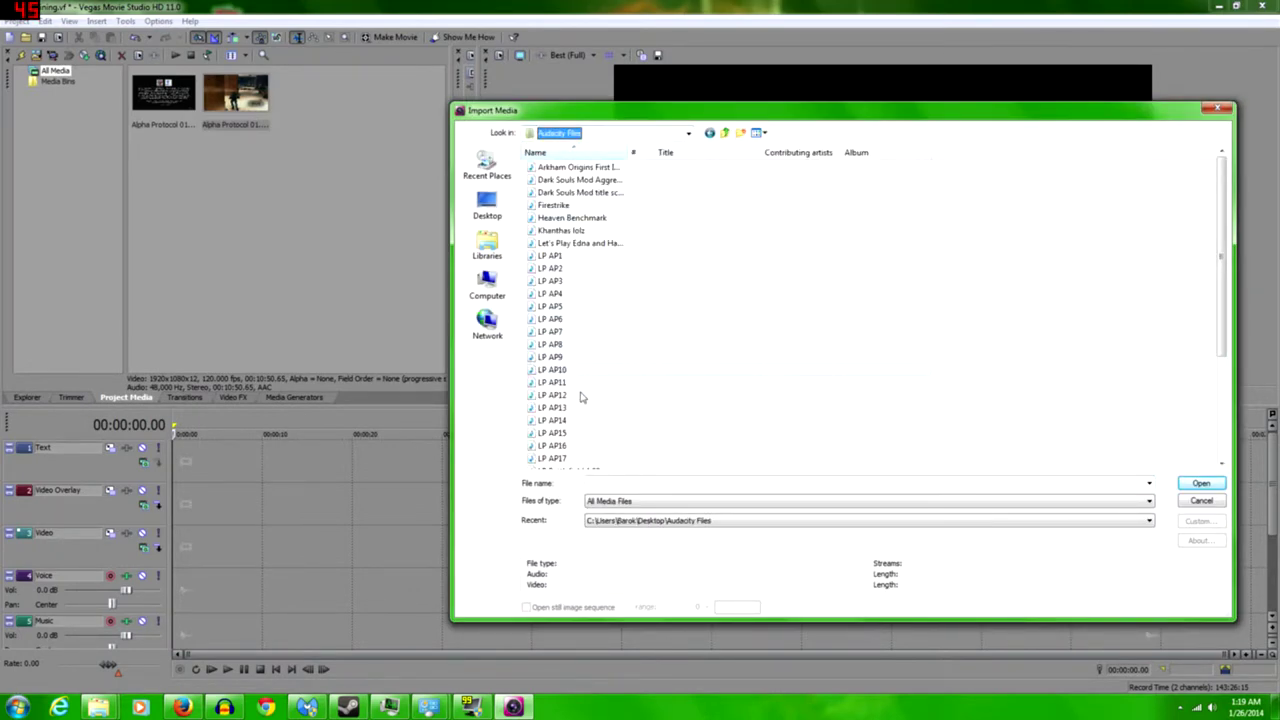
double_click(568, 459)
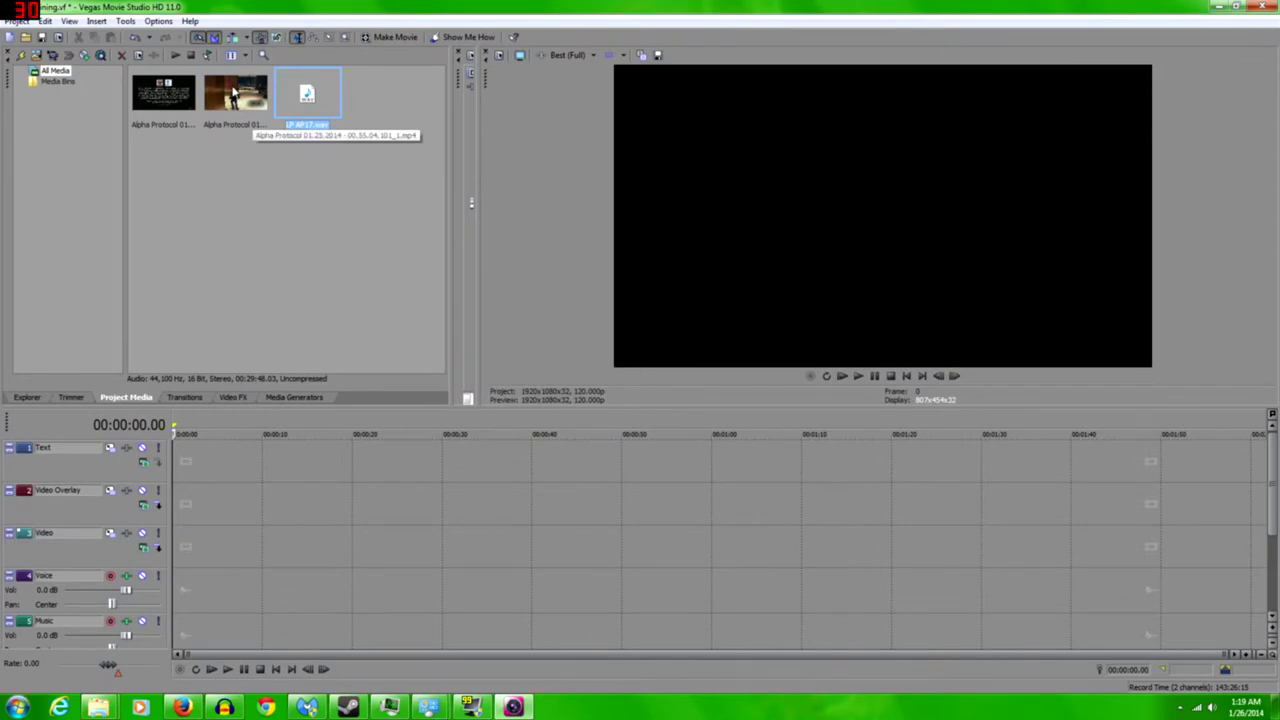
Place both gameplay clips end to end and LP AP17.wav on the Voice track
click(234, 96)
drag(152, 124, 180, 632)
drag(307, 95, 182, 578)
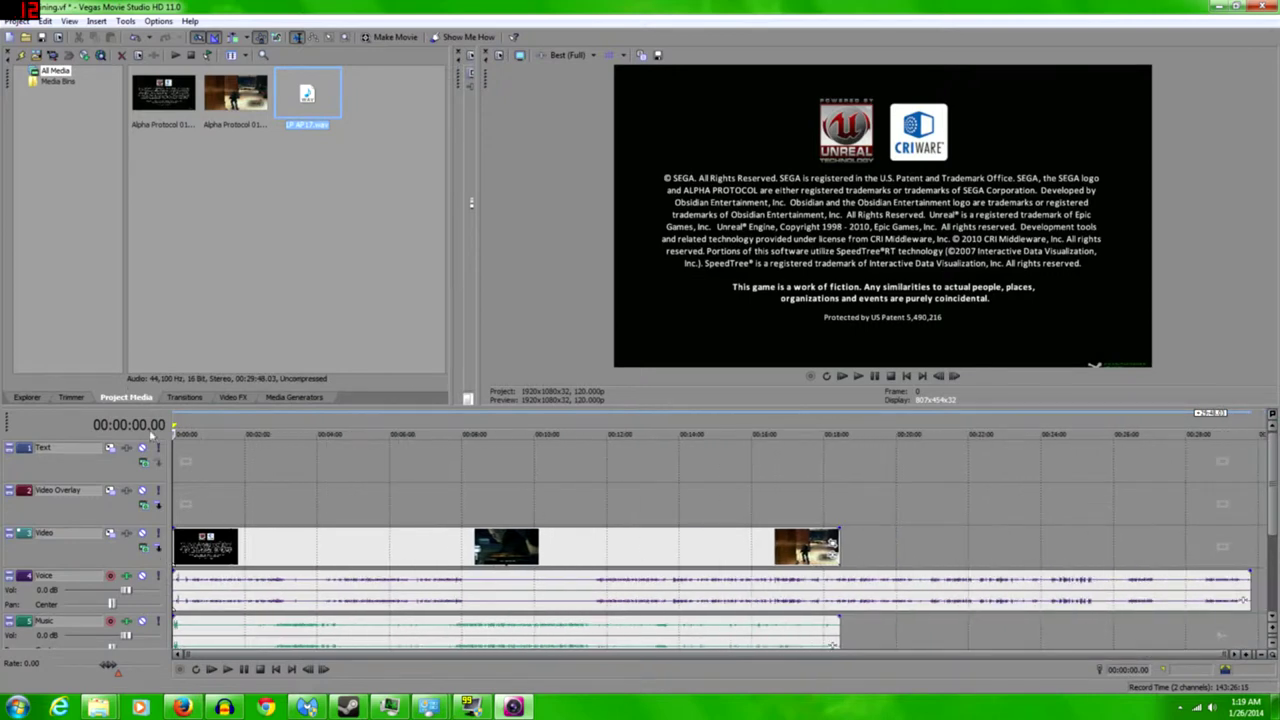
drag(227, 110, 845, 638)
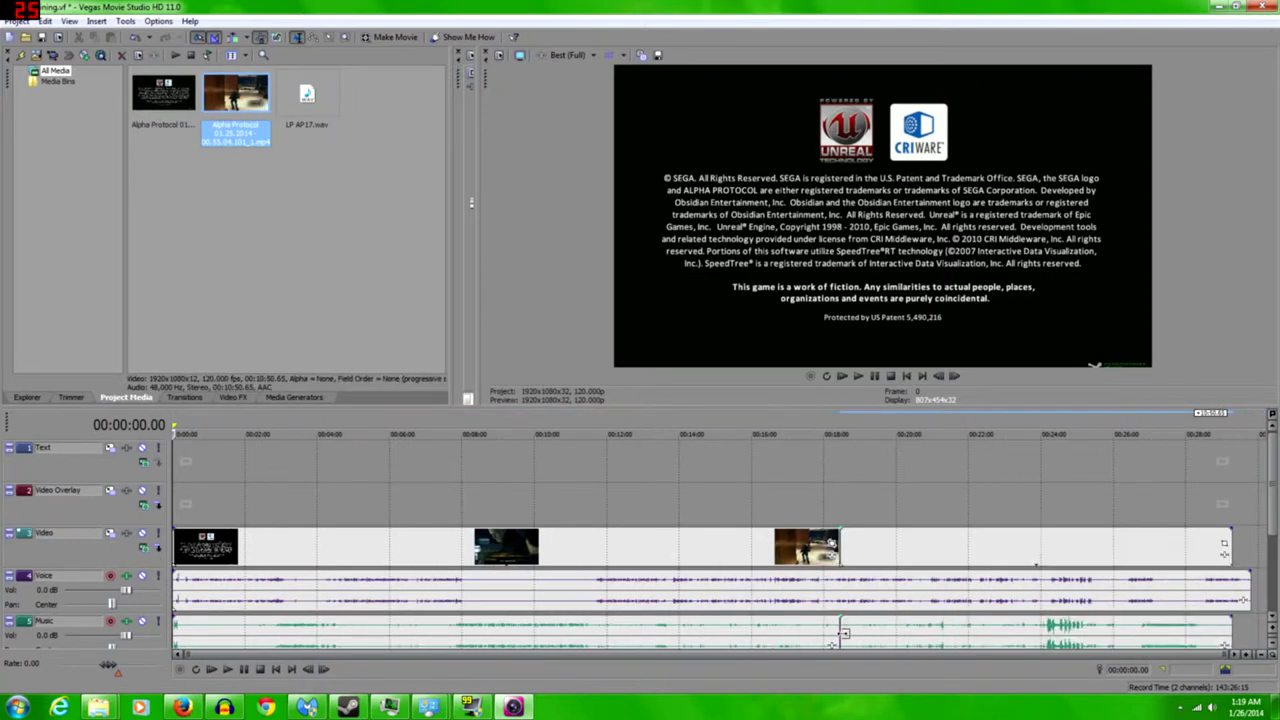
click(880, 541)
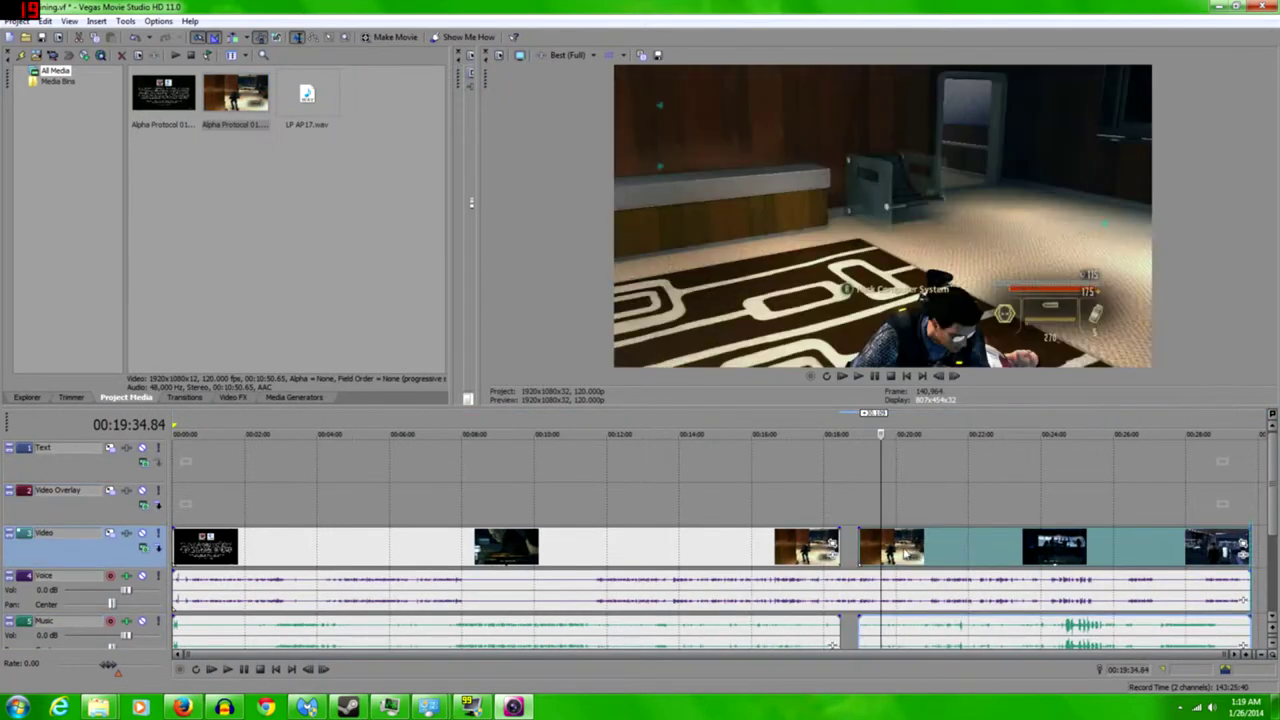
click(1247, 601)
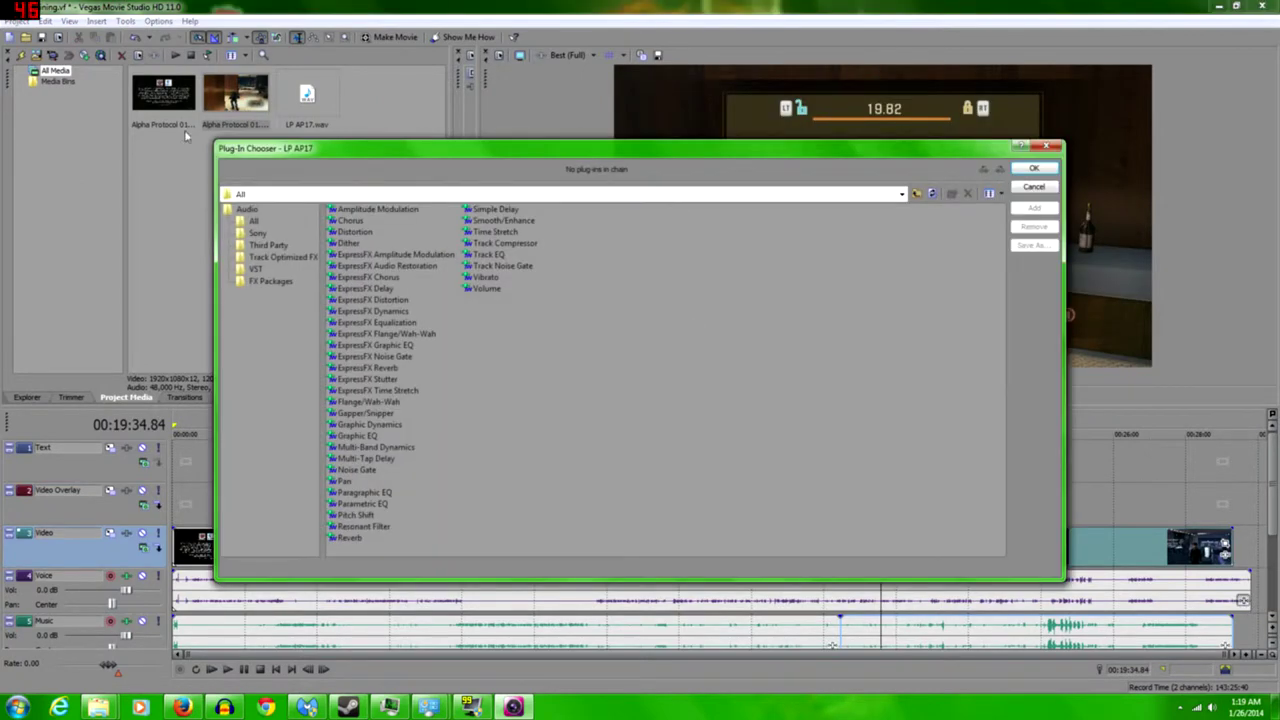
click(1046, 147)
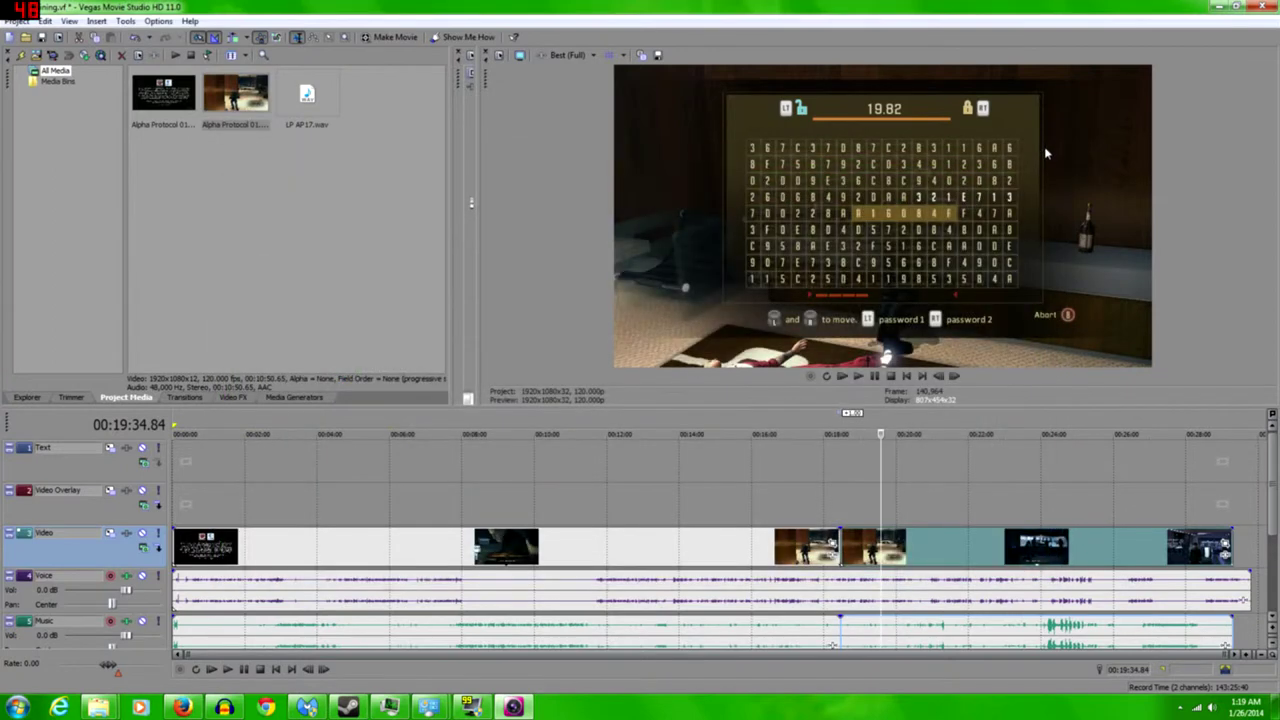
click(456, 518)
key(space)
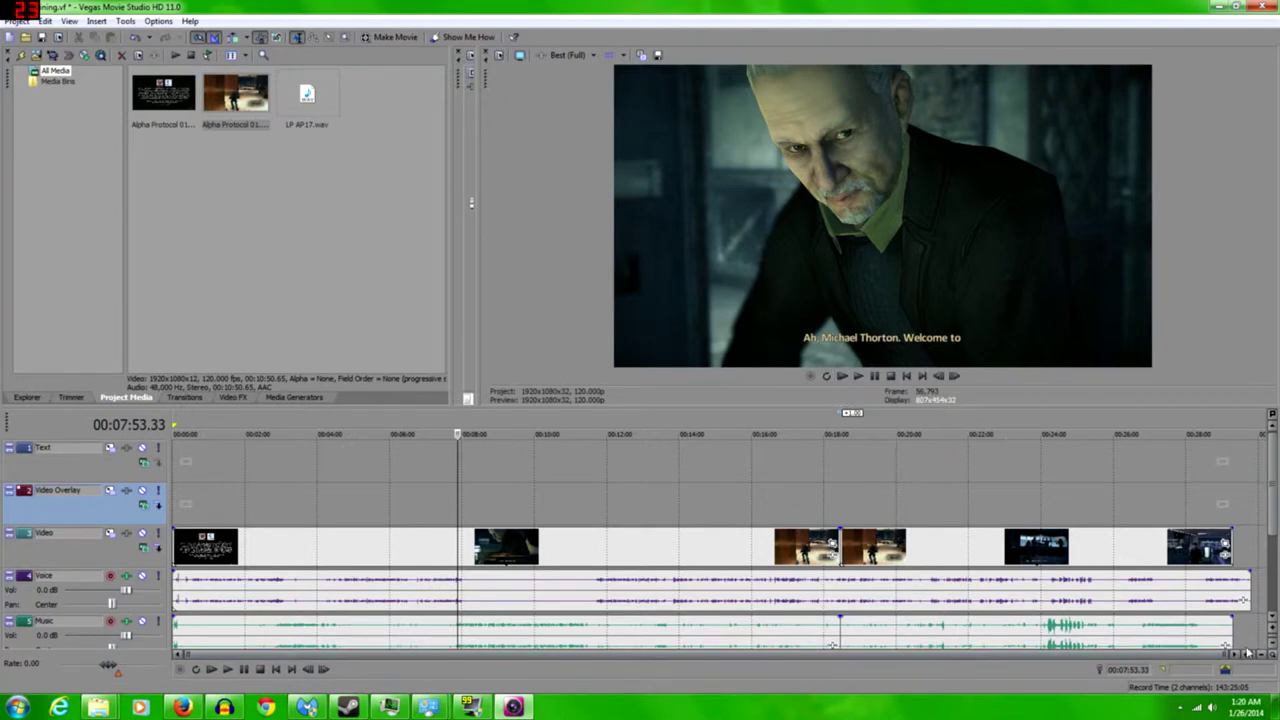
click(1248, 655)
click(1248, 655)
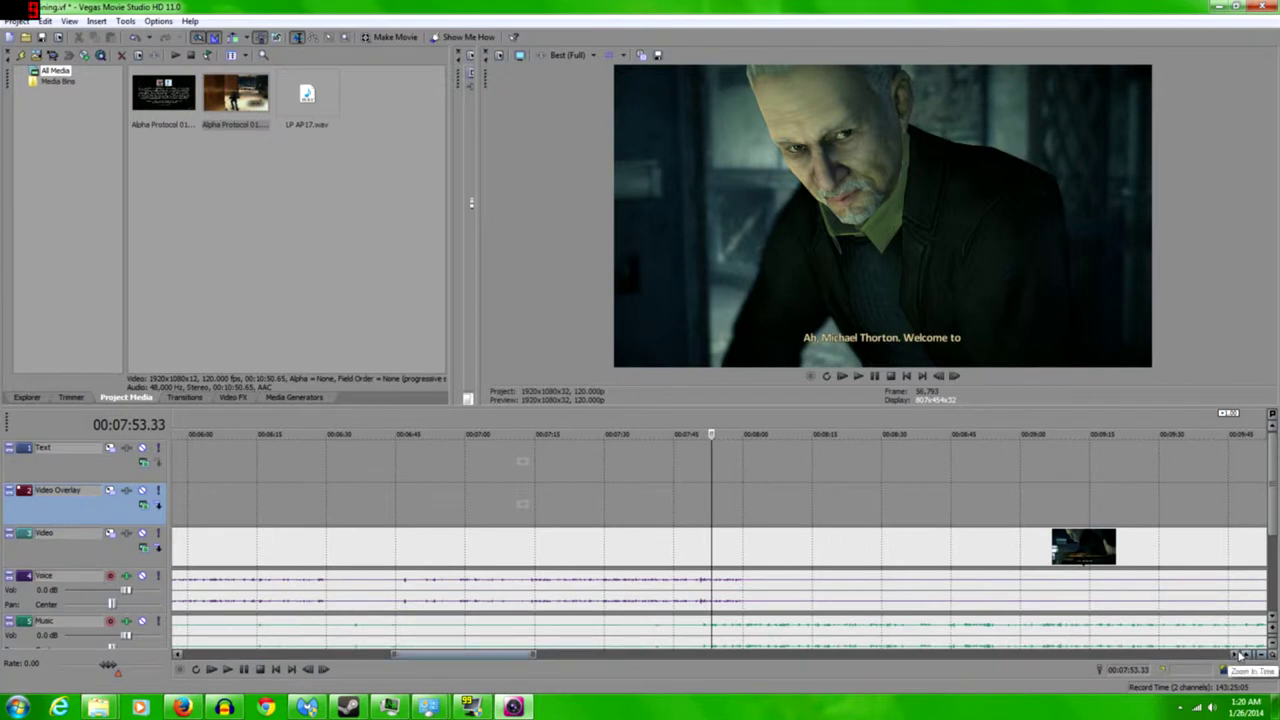
drag(477, 655, 145, 660)
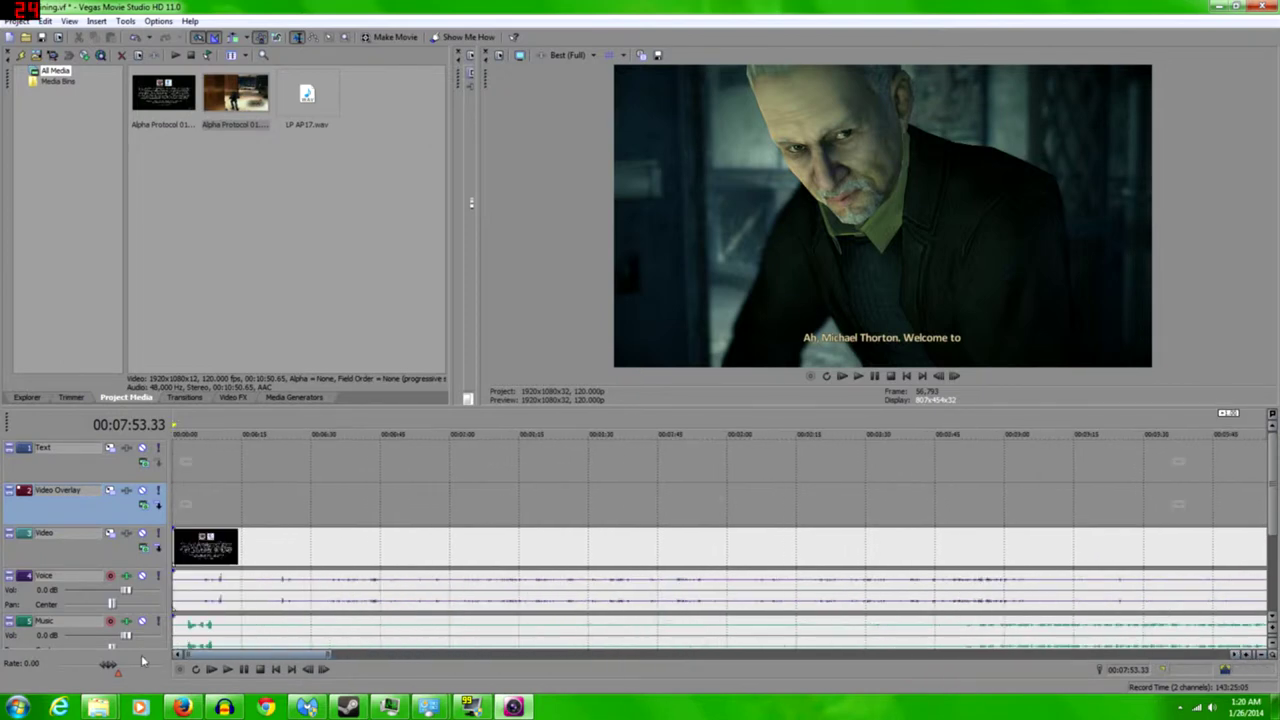
click(201, 588)
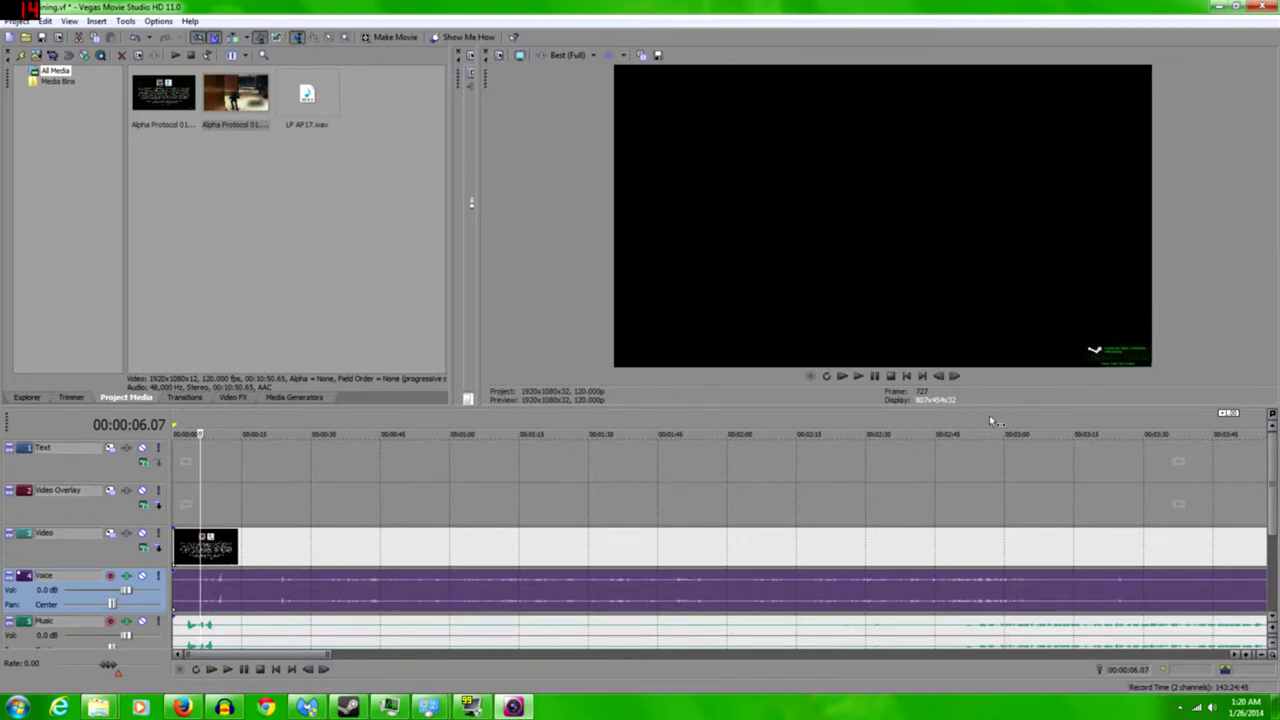
Split the voice event at 00:00:34.66 and delete the part before the split
click(1246, 657)
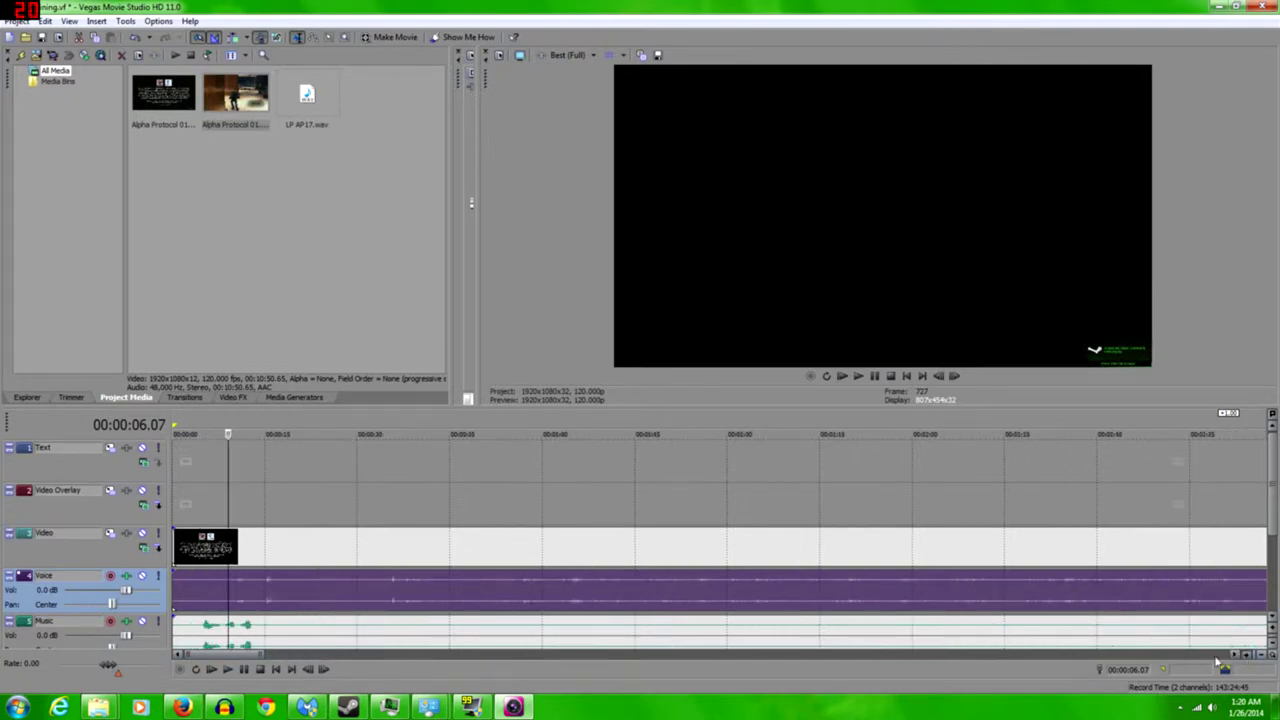
click(599, 587)
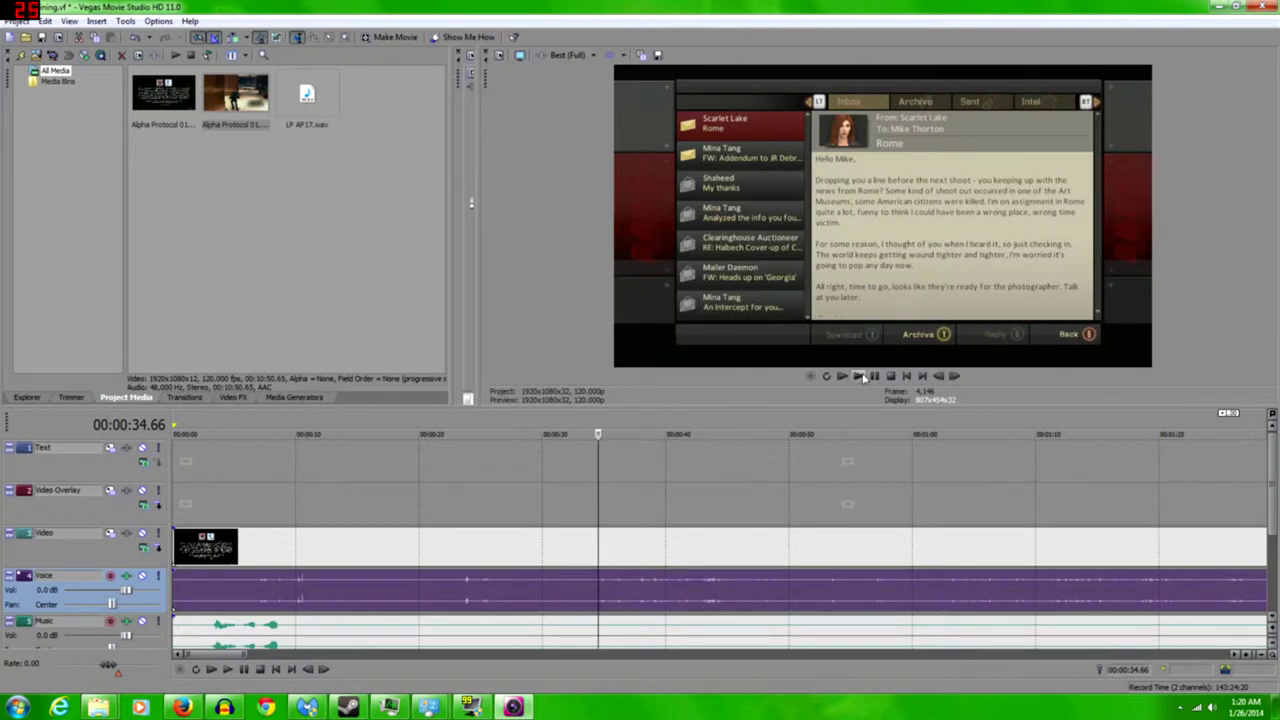
click(862, 375)
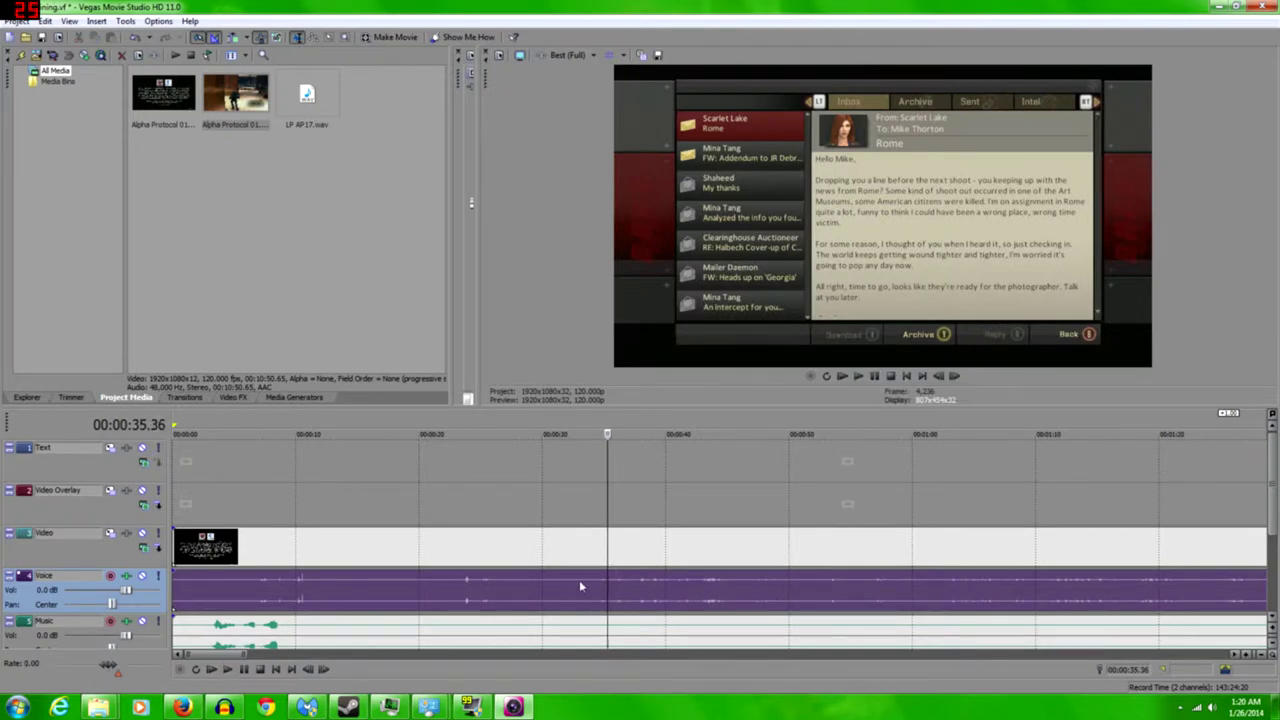
key(space)
key(s)
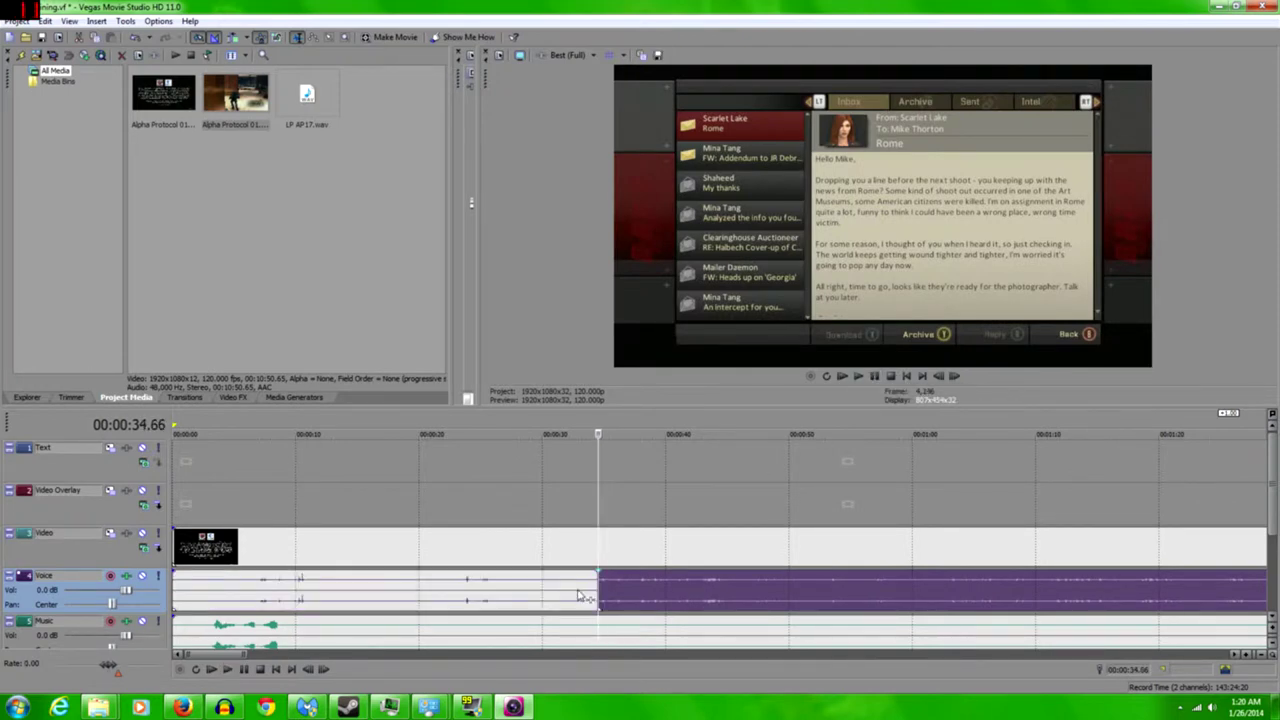
right_click(586, 596)
click(606, 420)
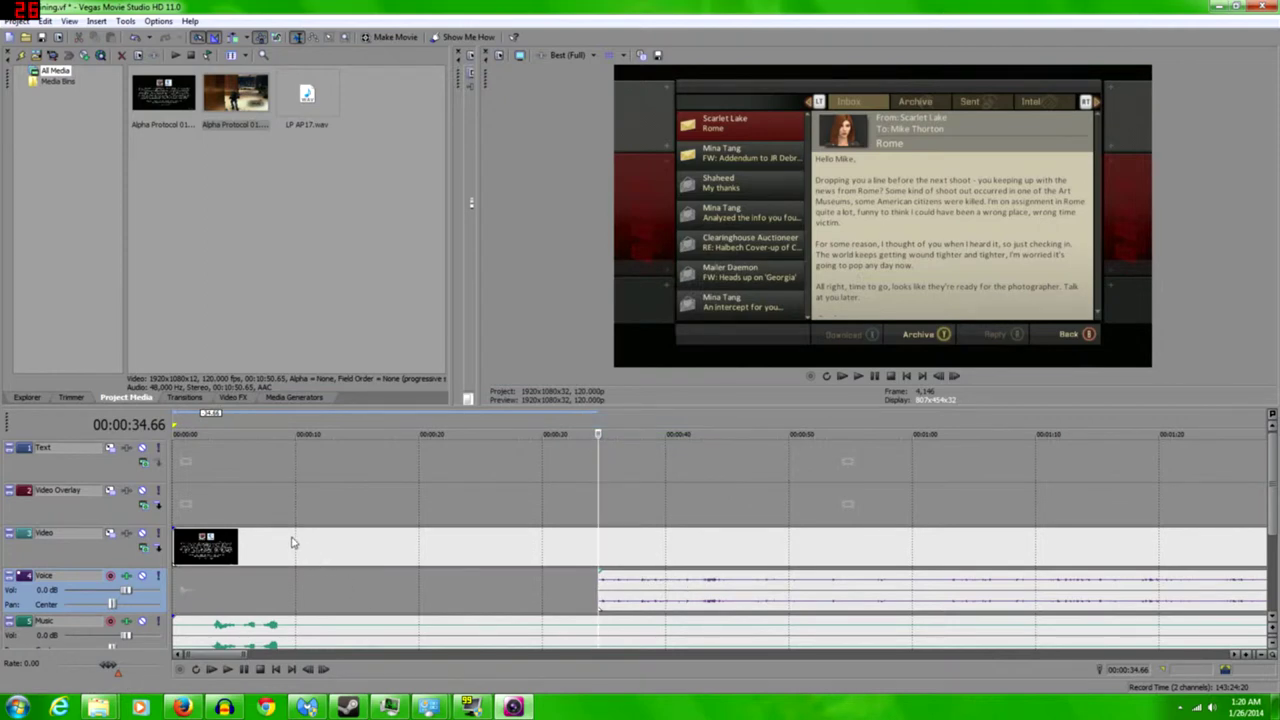
Split the gameplay video and music at 00:00:20.77 and delete everything before it
click(335, 557)
click(372, 494)
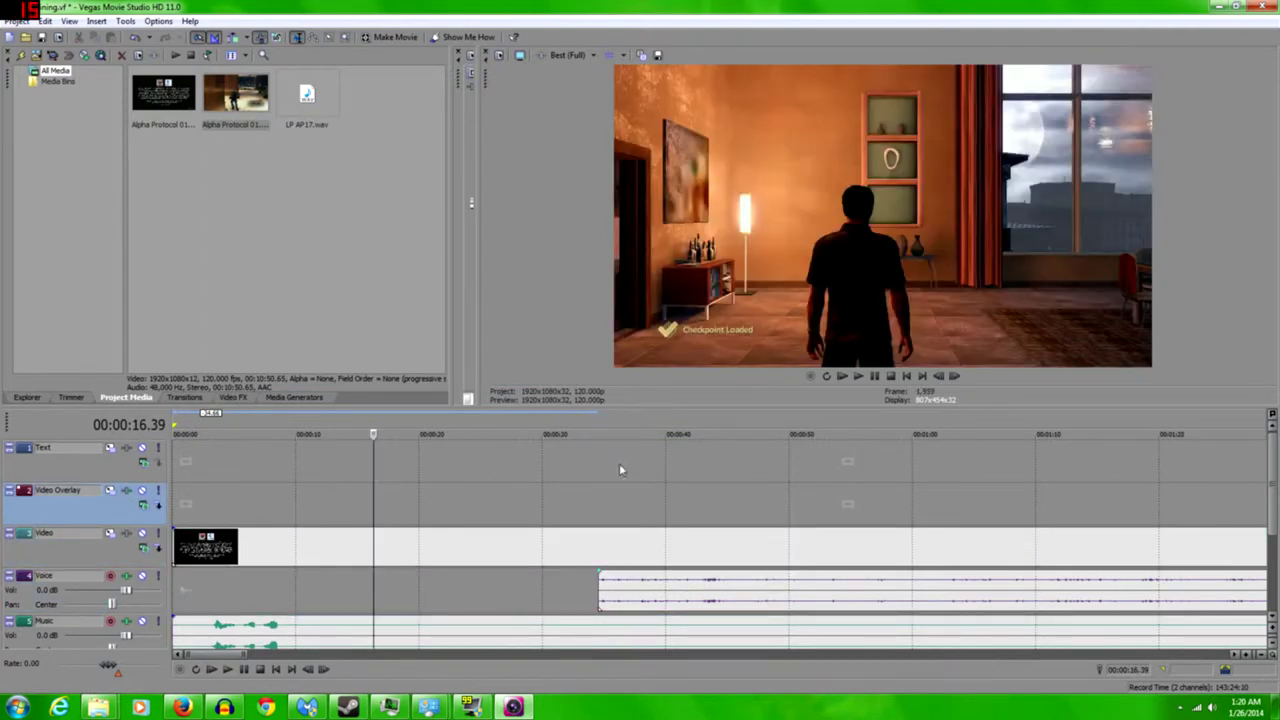
click(860, 382)
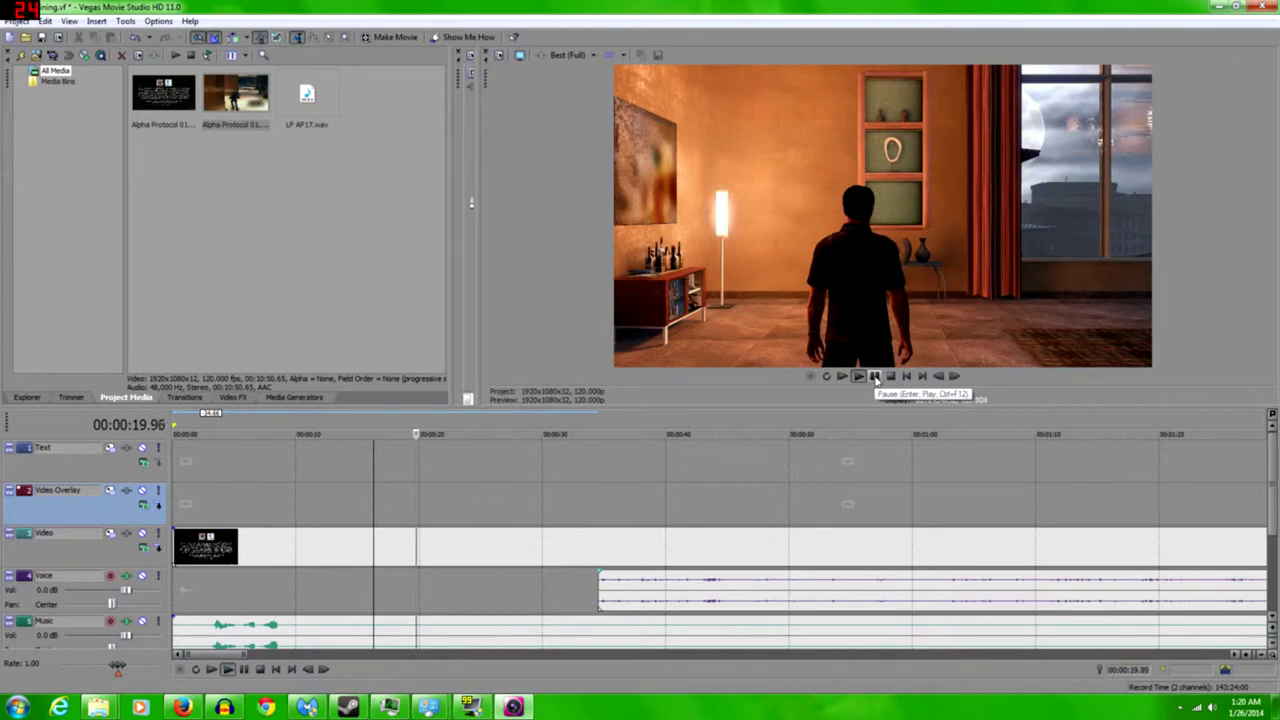
click(875, 377)
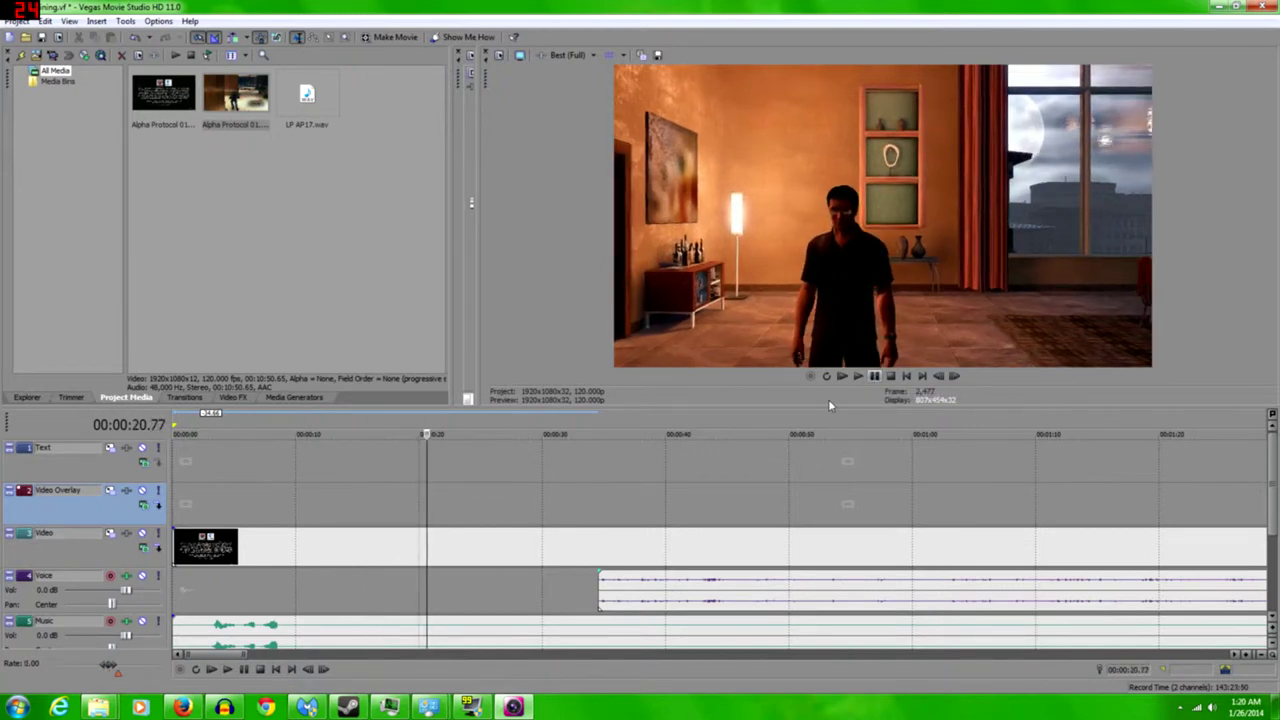
key(s)
right_click(306, 540)
click(330, 381)
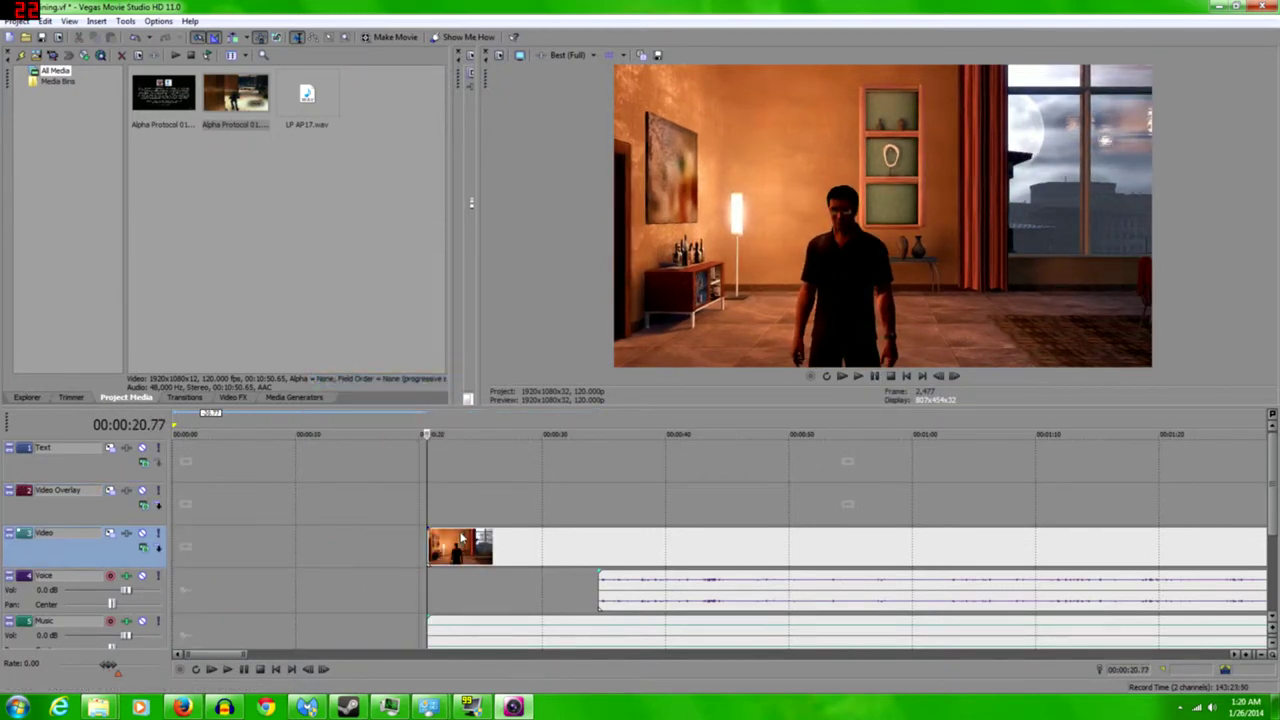
Move the video, music and voice events to 00:00:00 so they line up at the start
drag(462, 540, 207, 542)
drag(675, 600, 239, 598)
click(906, 377)
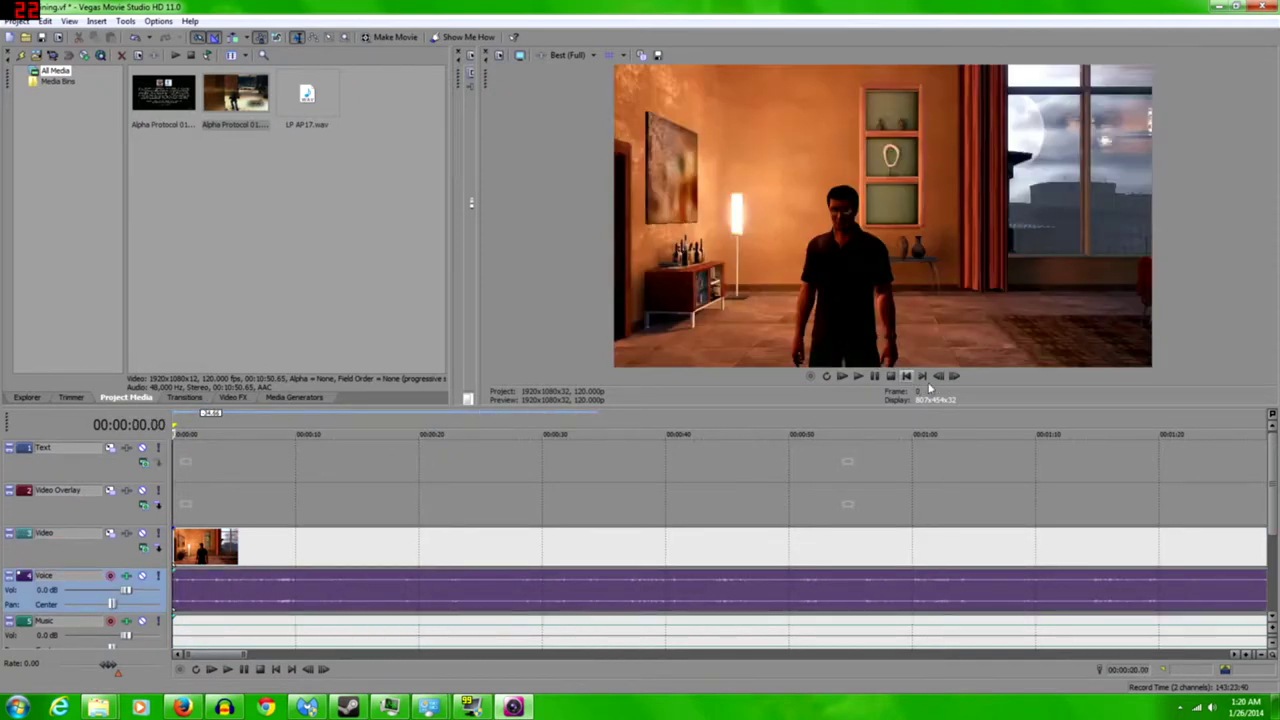
drag(1248, 660, 1248, 660)
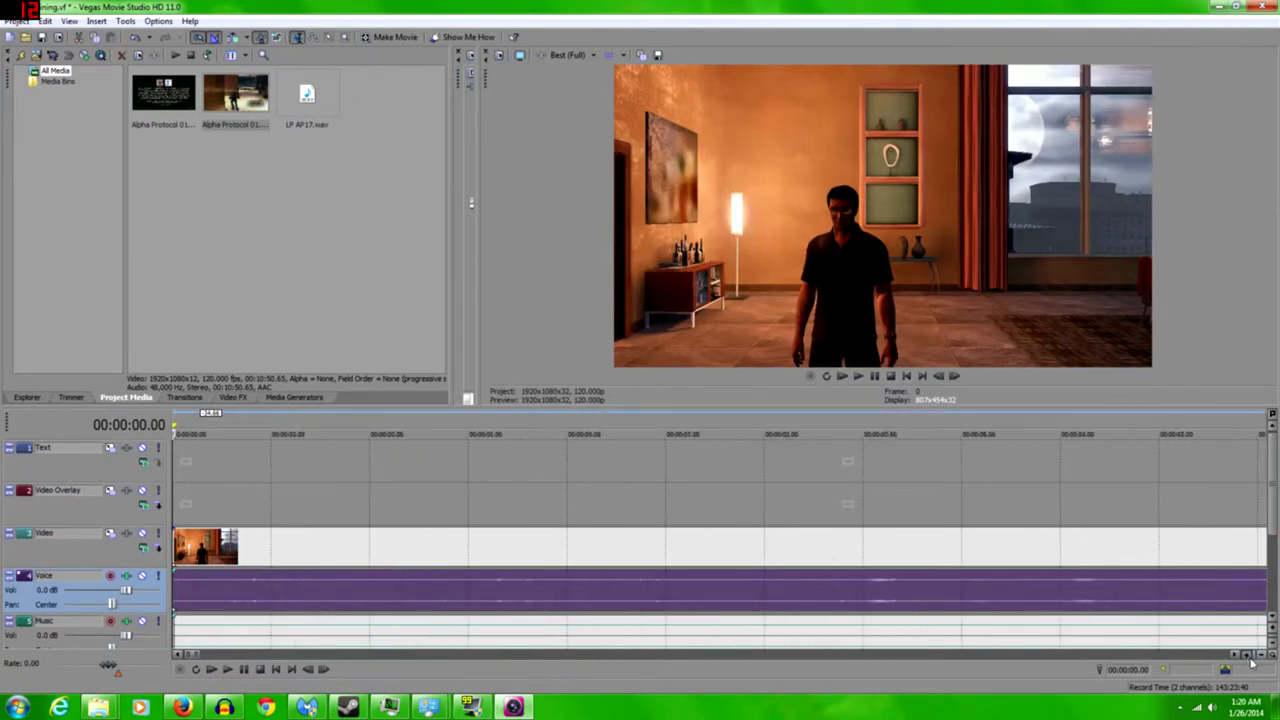
Scroll toward the project end and butt the second gameplay clip against the first, closing the gap
drag(198, 655, 578, 656)
drag(330, 656, 650, 569)
click(637, 566)
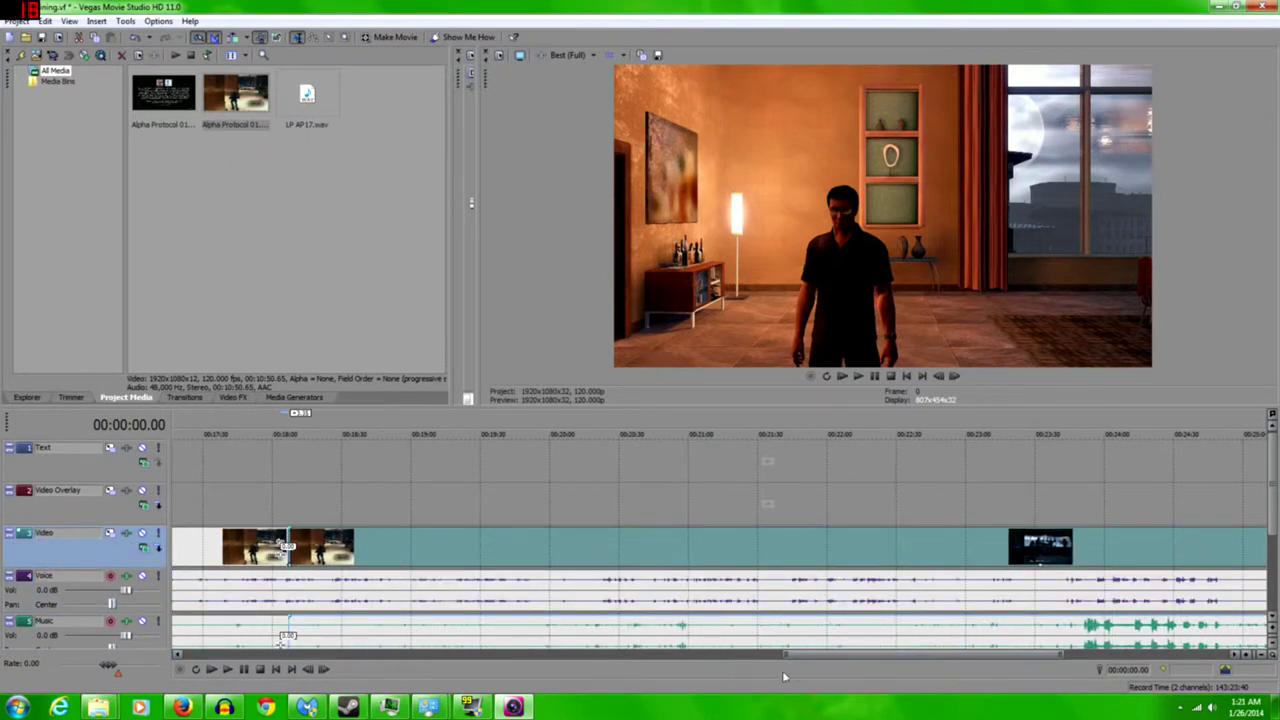
drag(835, 655, 1030, 655)
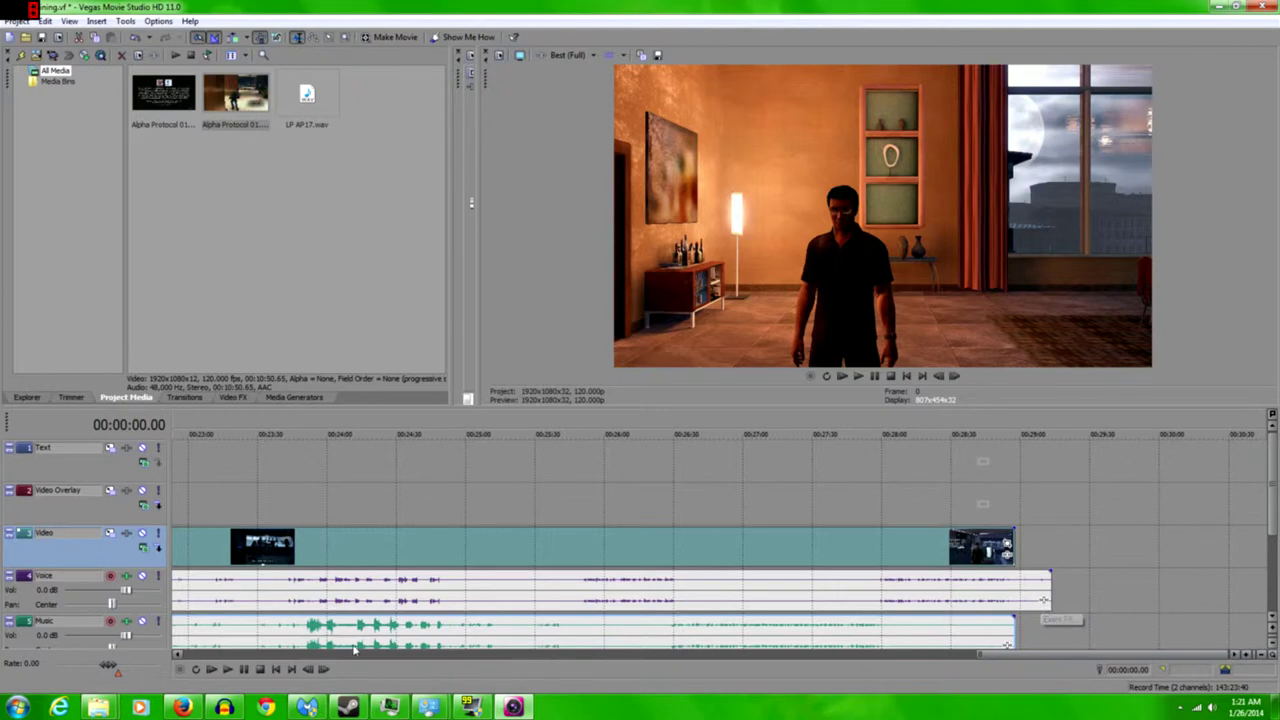
Play from 00:02:26.24 and pause at 00:02:31.107 on the Safehouse, Moscow title screen
click(891, 376)
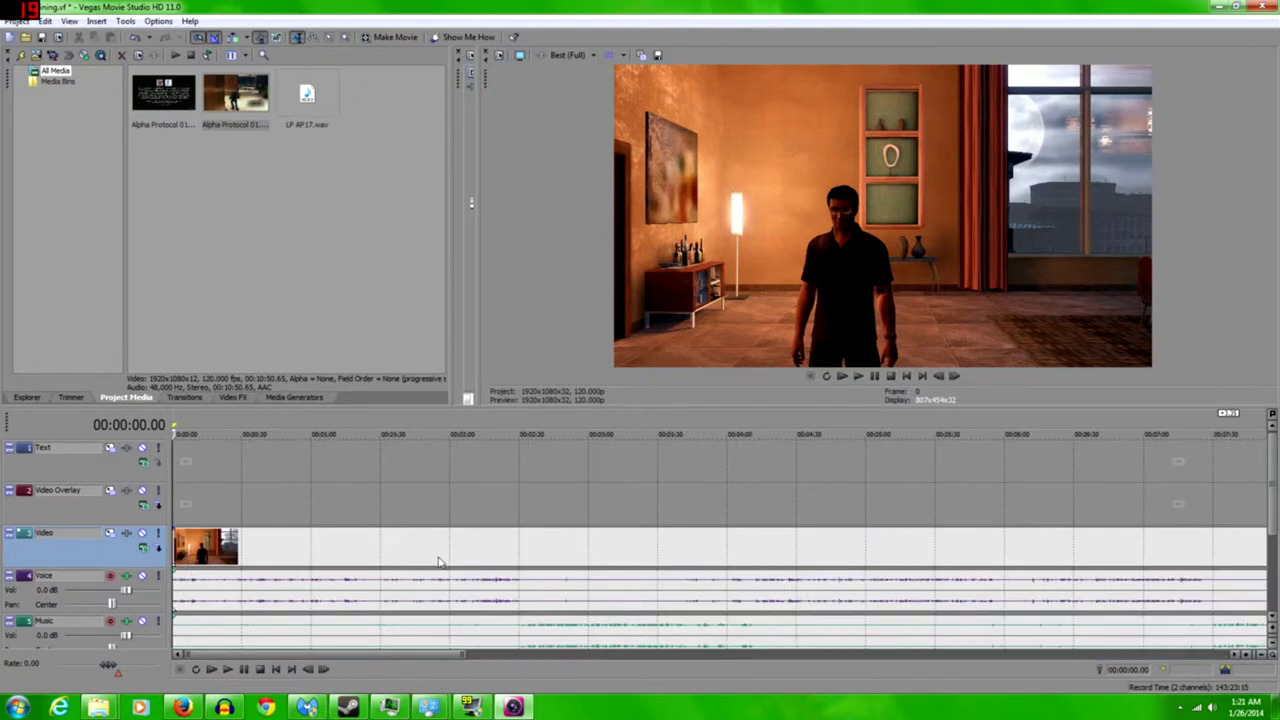
click(513, 511)
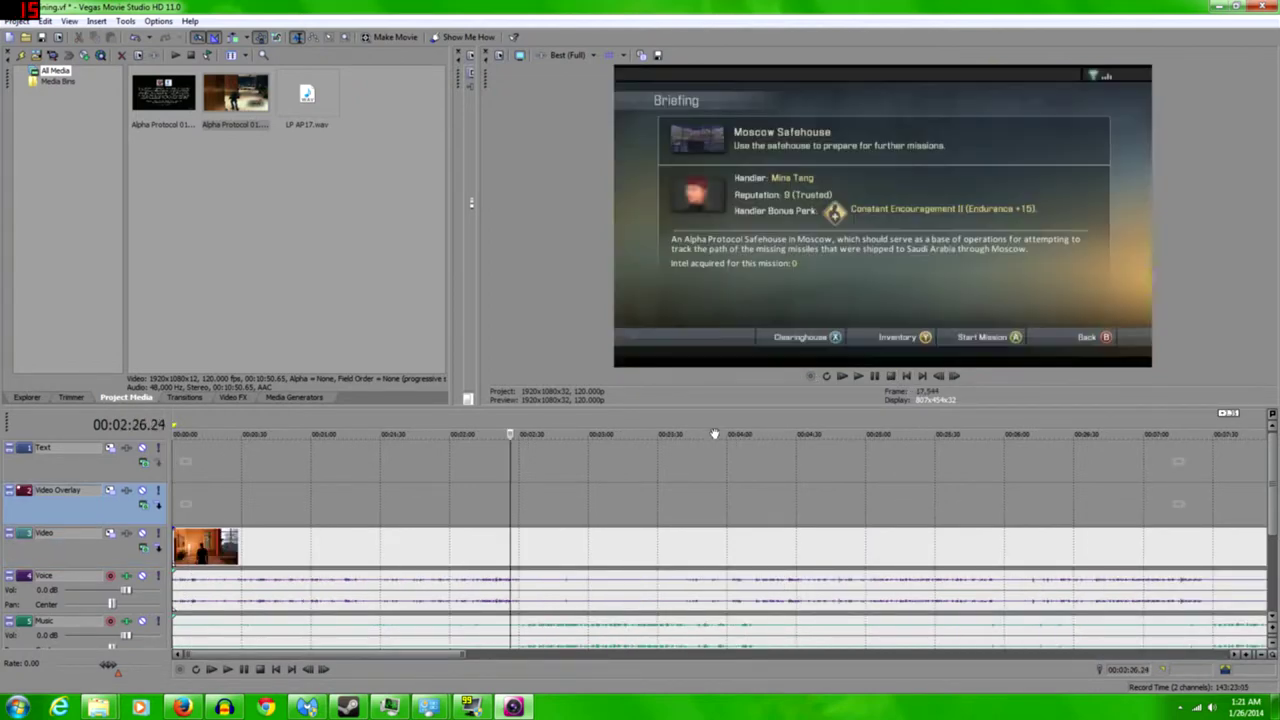
click(858, 376)
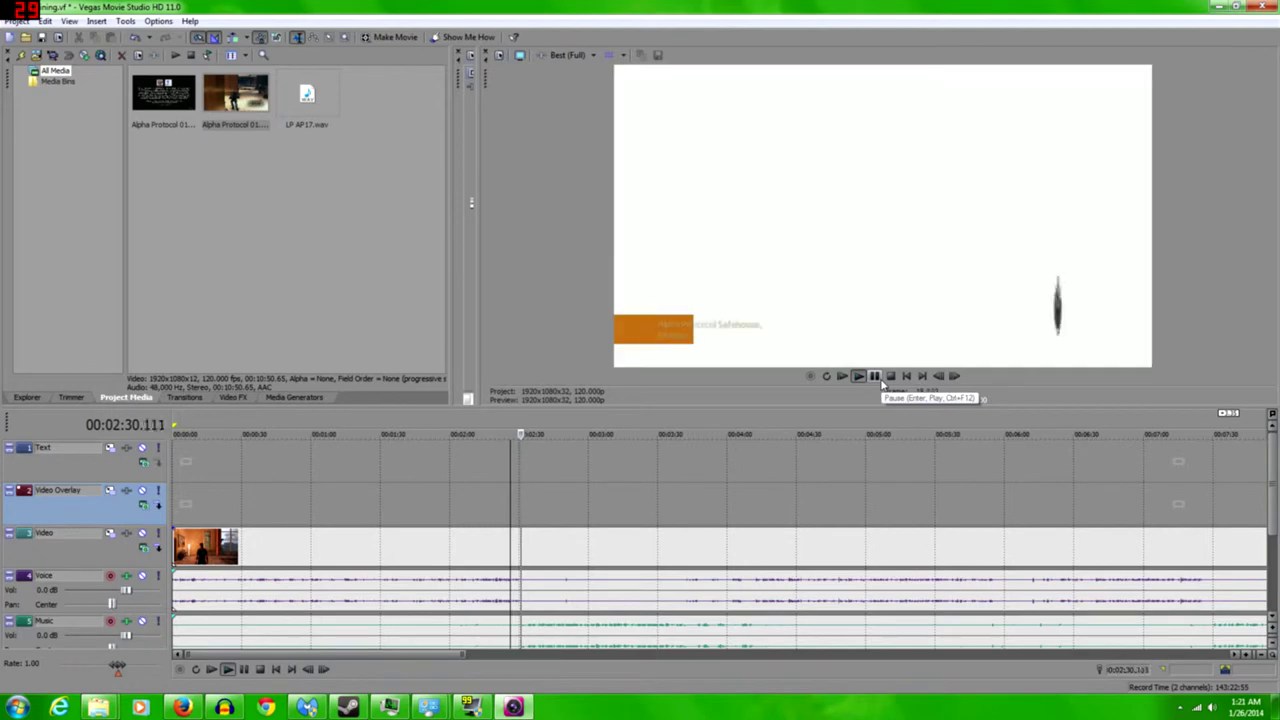
click(878, 379)
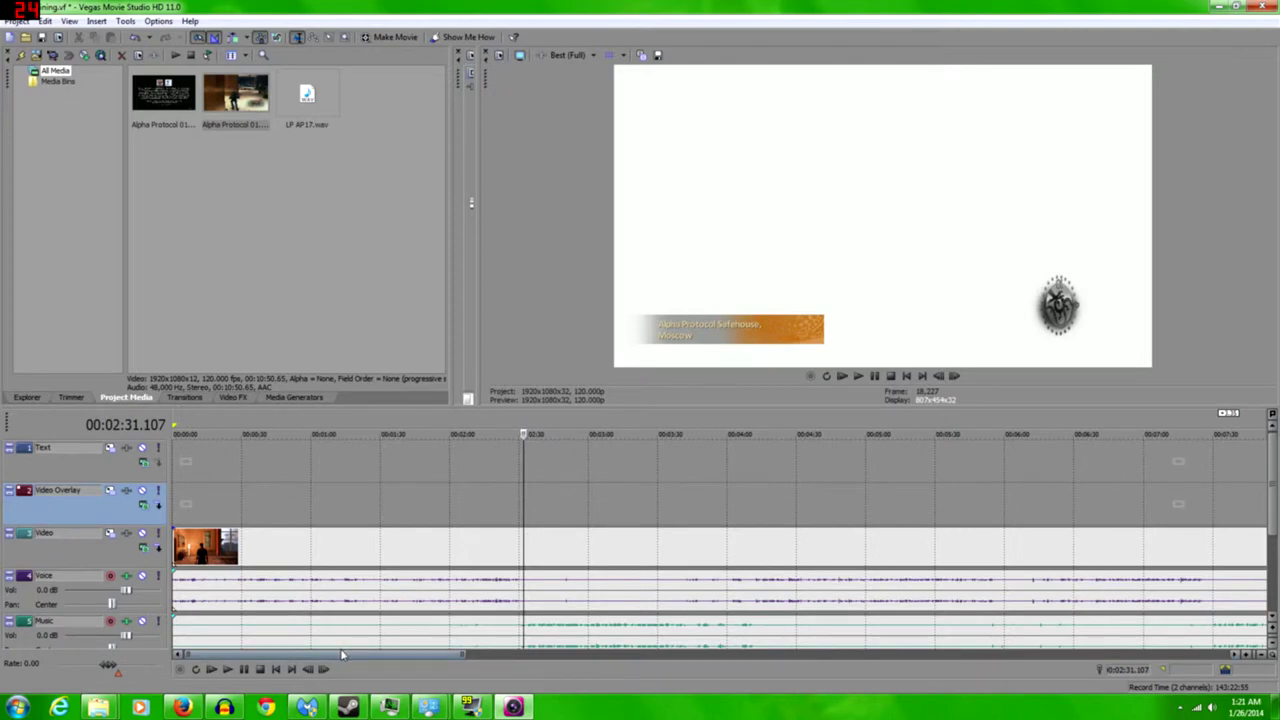
drag(350, 653, 1130, 656)
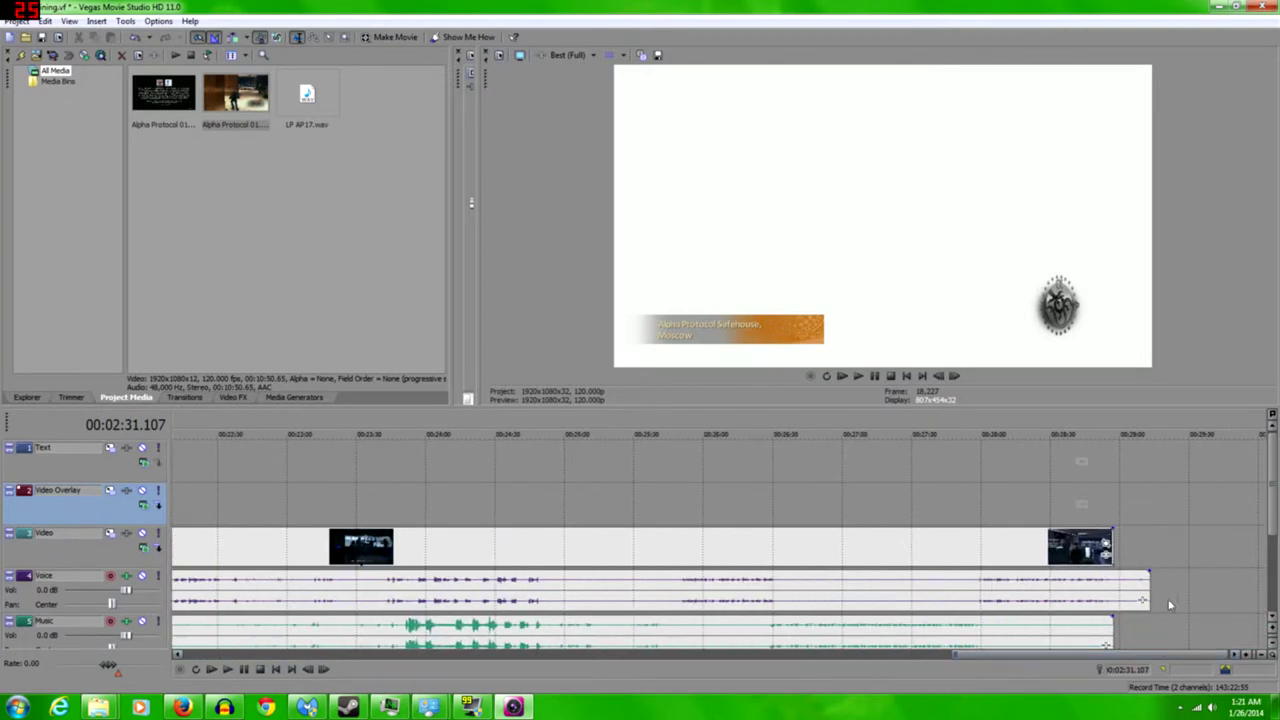
Add ExpressFX Audio Restoration to the LP AP17 voice event and bring up its preset list
click(1142, 604)
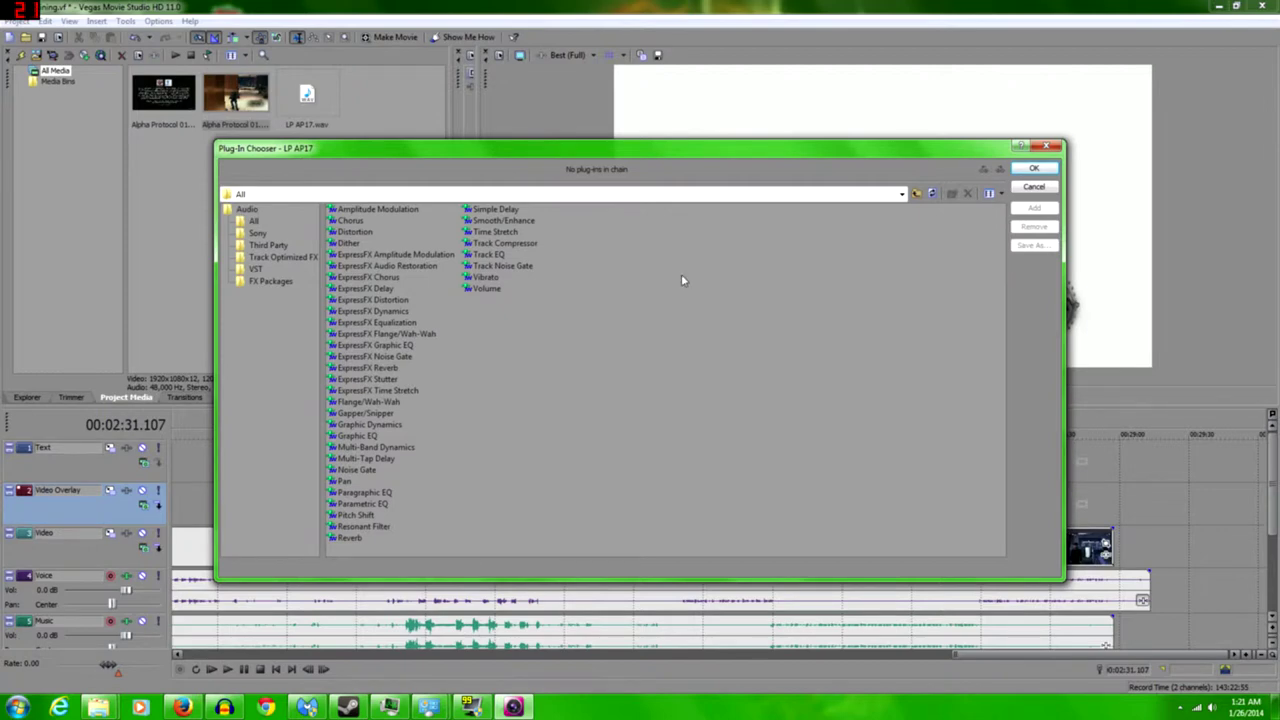
click(383, 264)
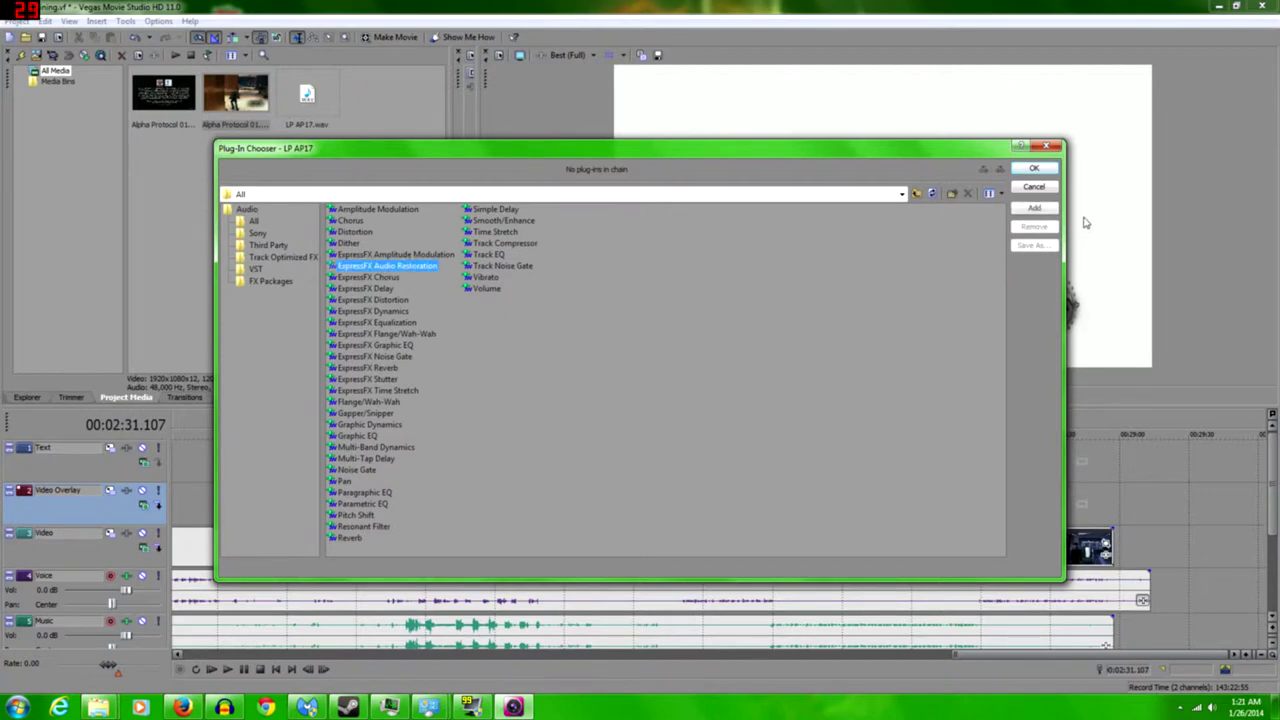
click(1033, 208)
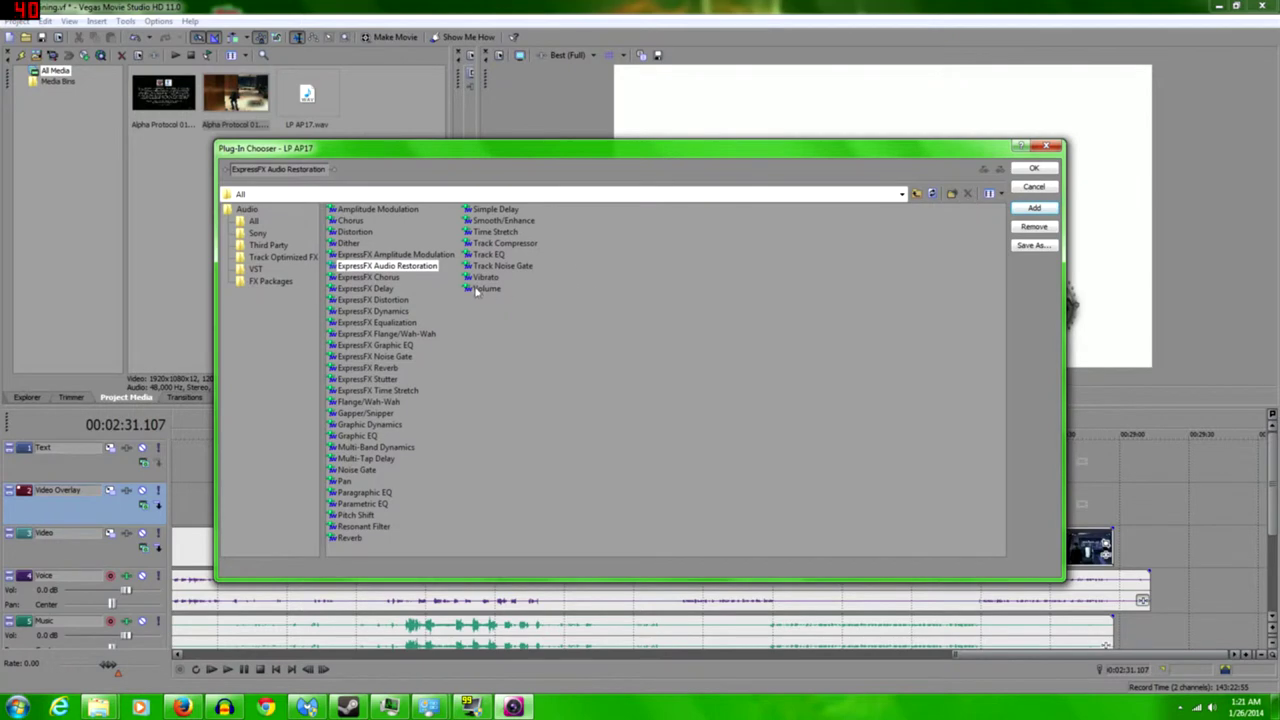
click(378, 266)
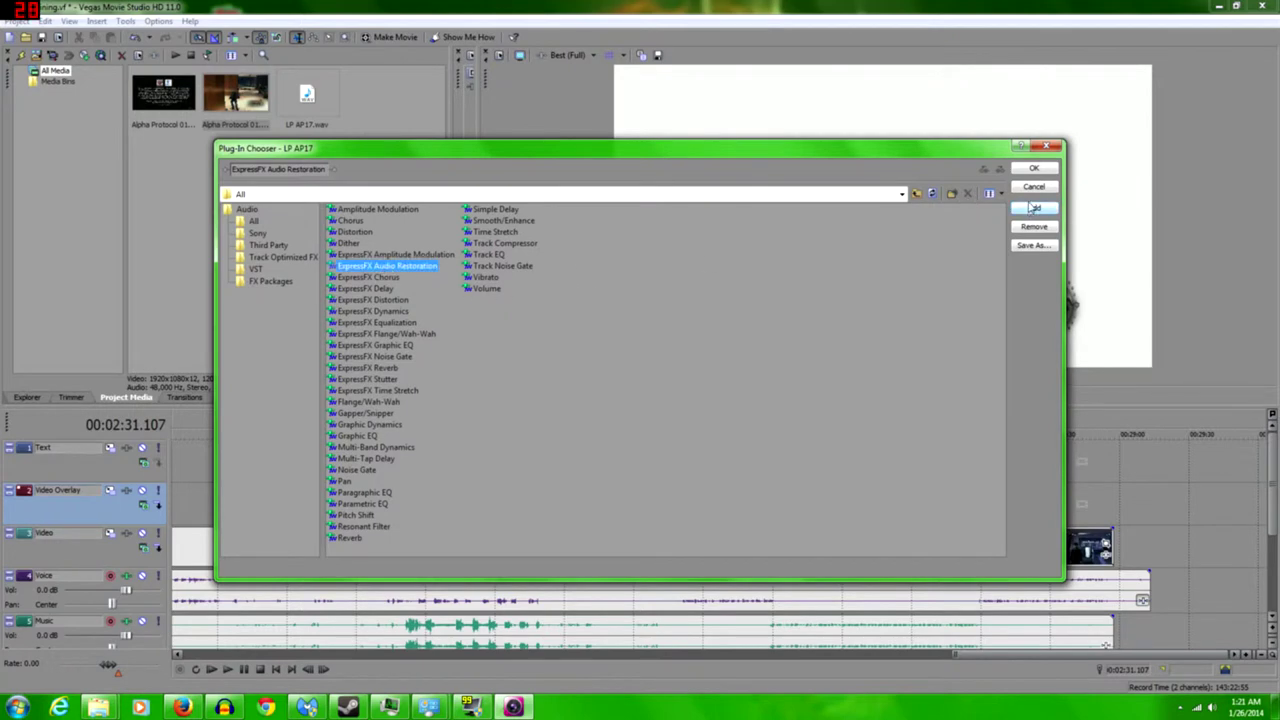
click(1035, 168)
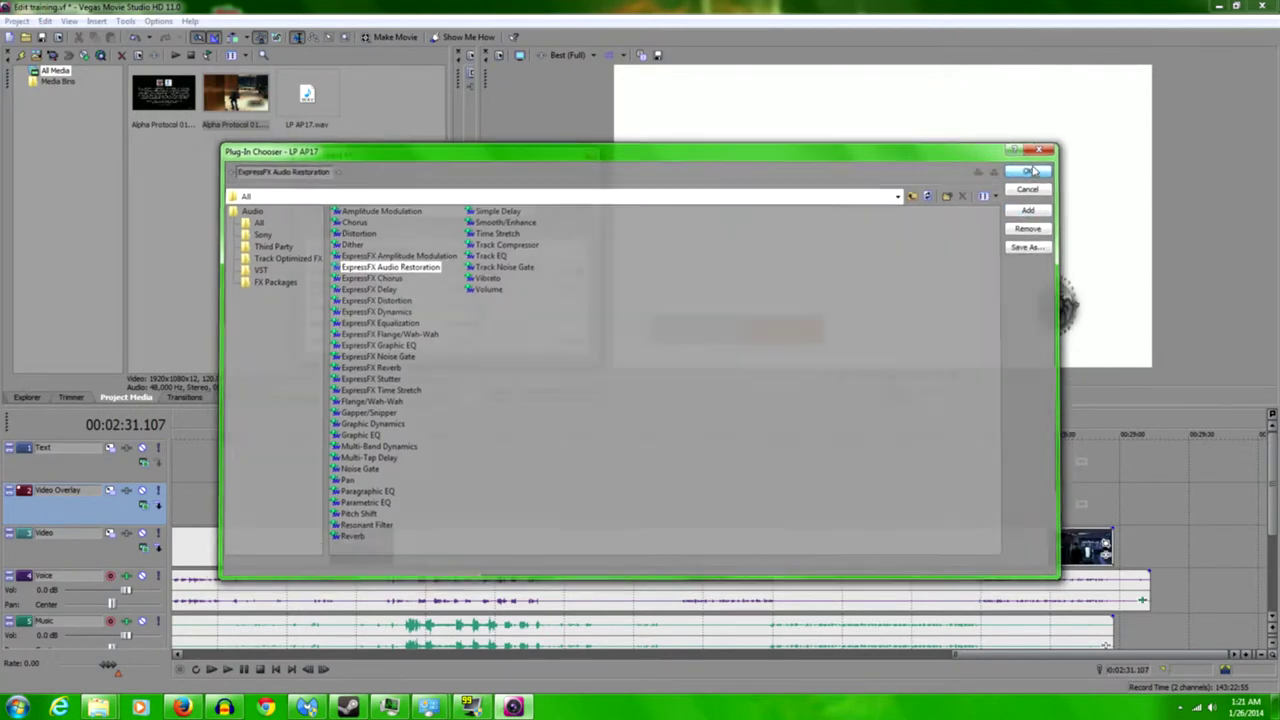
click(529, 212)
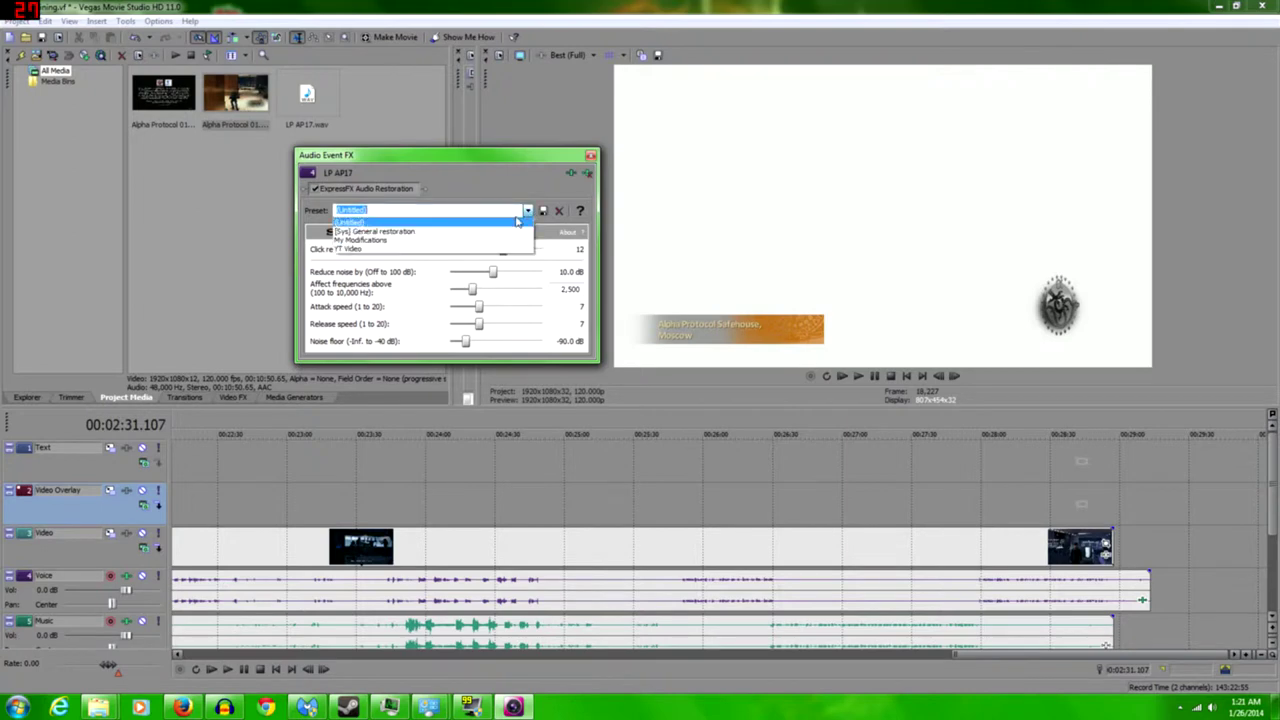
Try the YT Video preset, then settle on My Modifications with 26.1 dB noise reduction
click(452, 249)
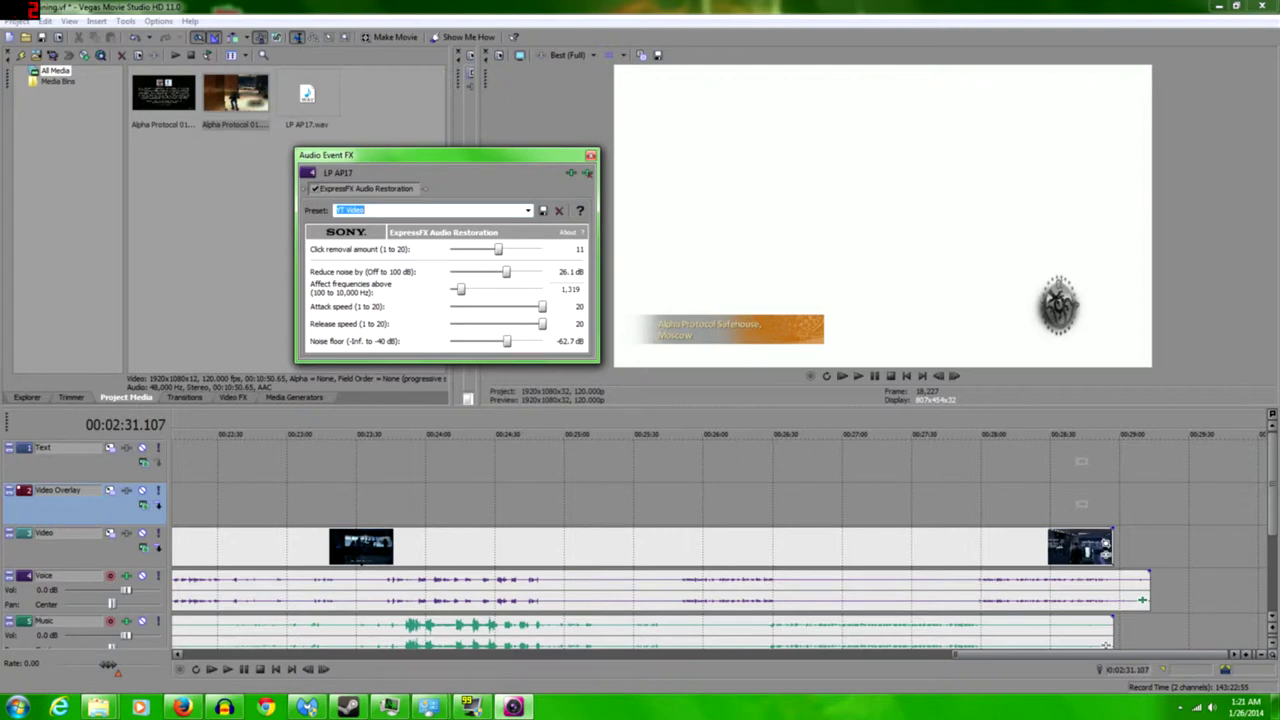
click(529, 212)
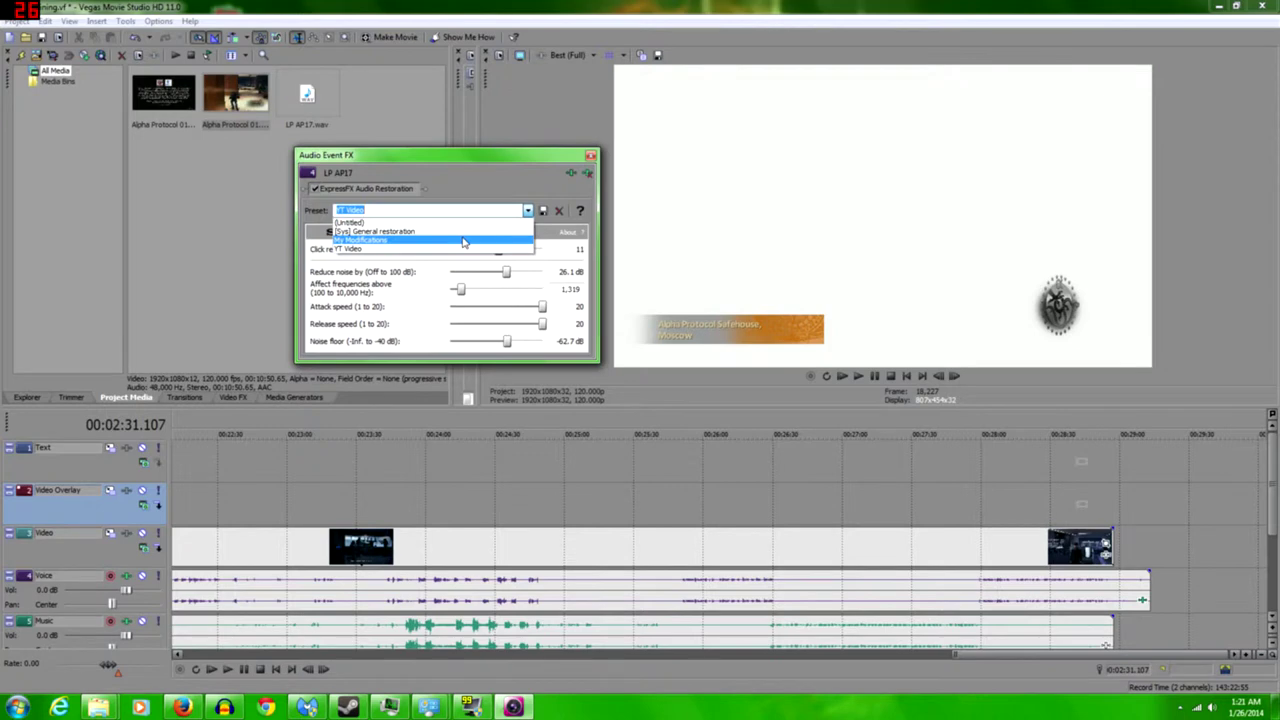
click(464, 242)
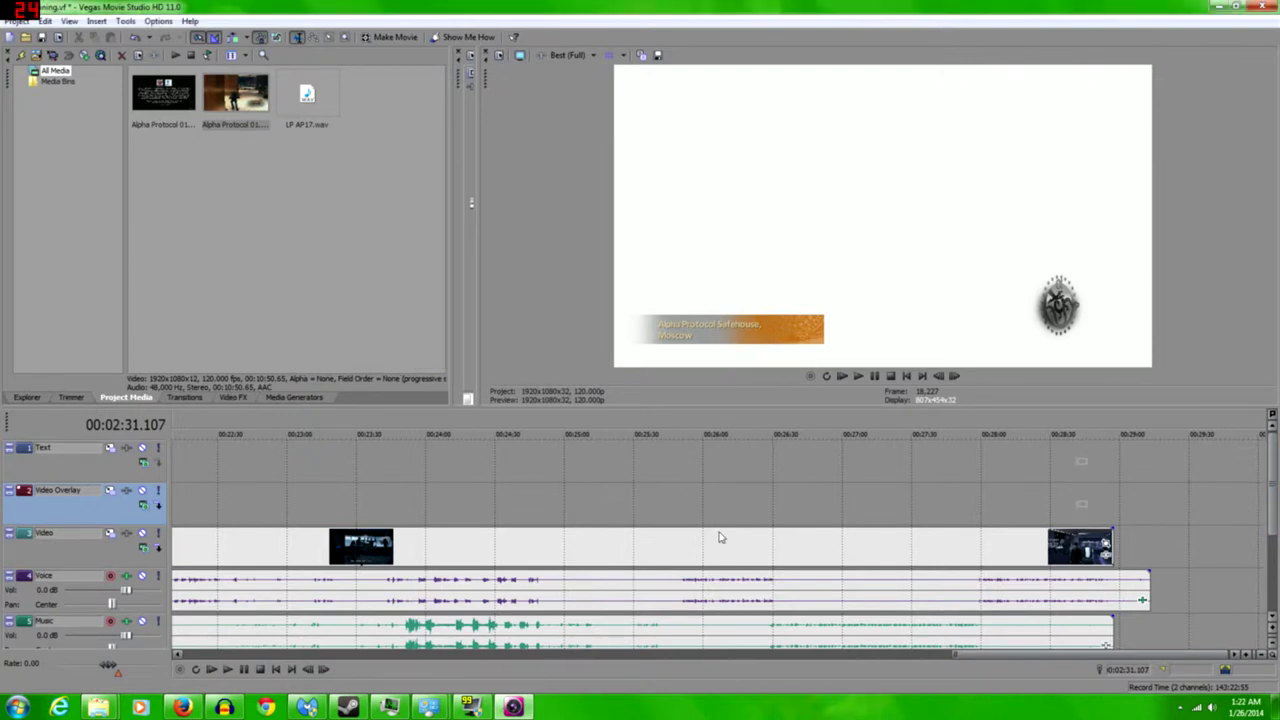
Return to the project start and add a volume envelope to the Music track
click(907, 376)
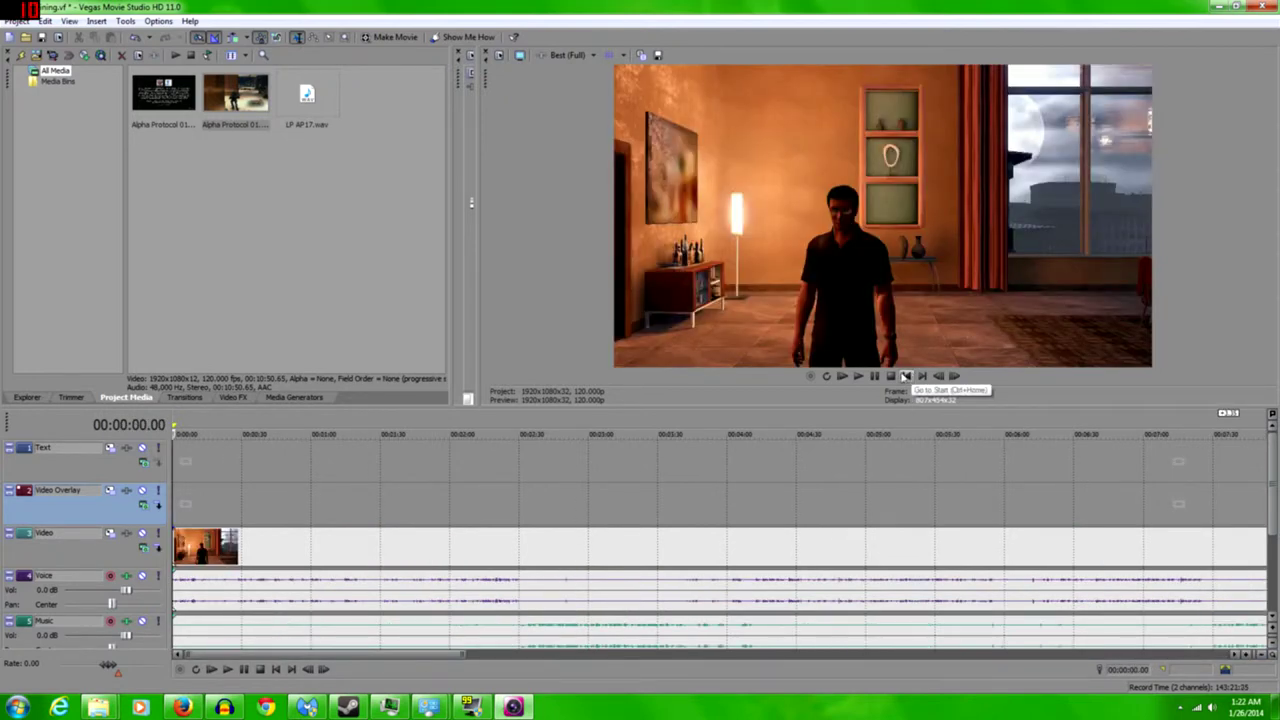
click(189, 630)
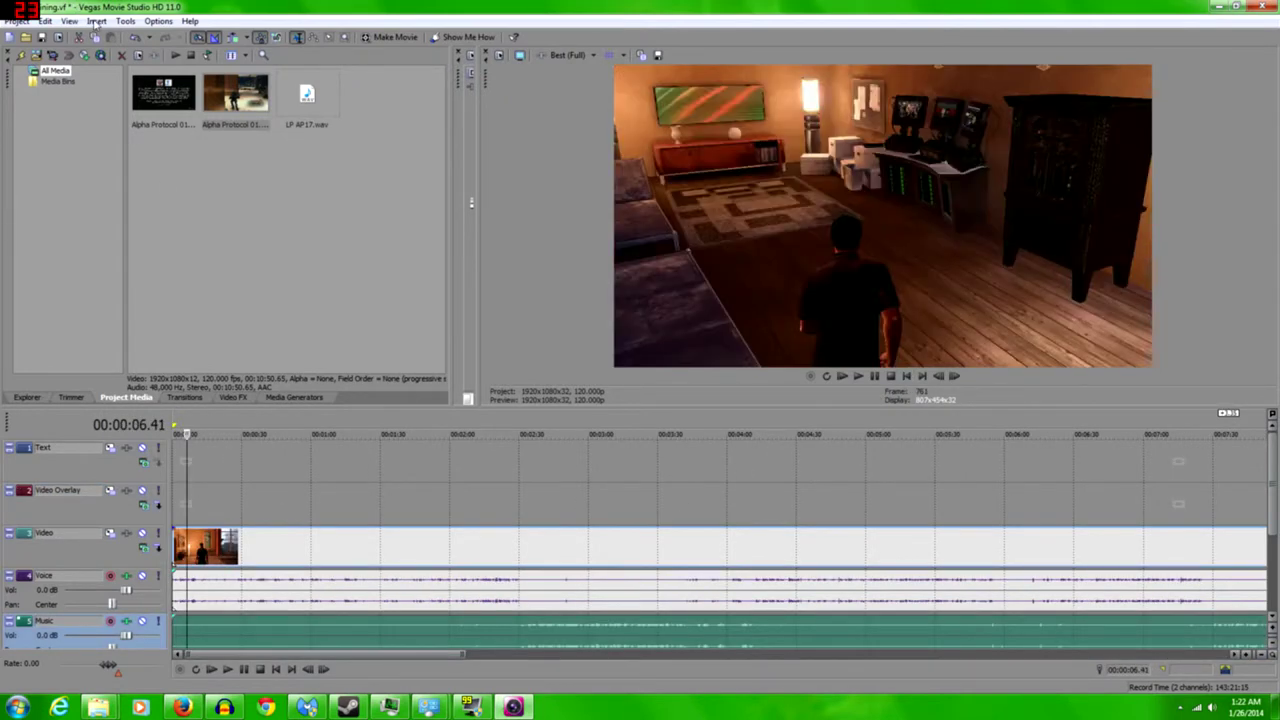
click(96, 20)
mouse_move(228, 37)
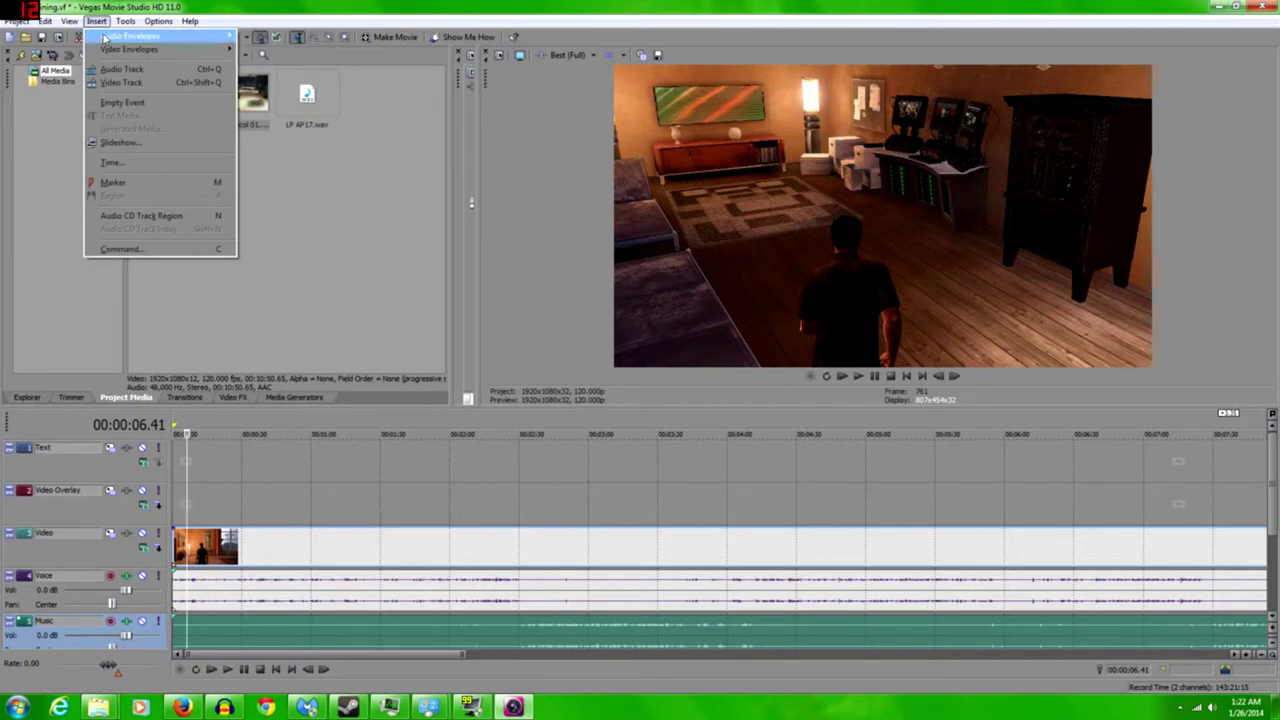
mouse_move(106, 37)
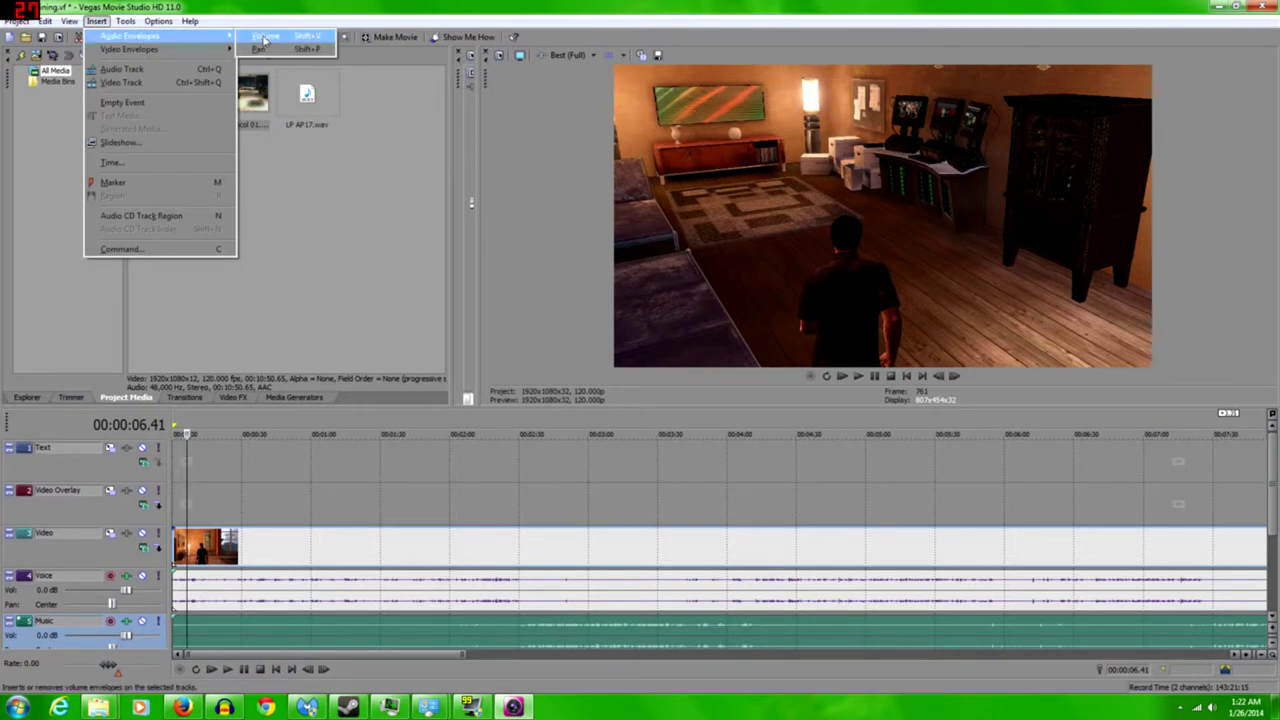
click(264, 38)
Select the Voice track and check the Insert menu without adding anything
click(204, 588)
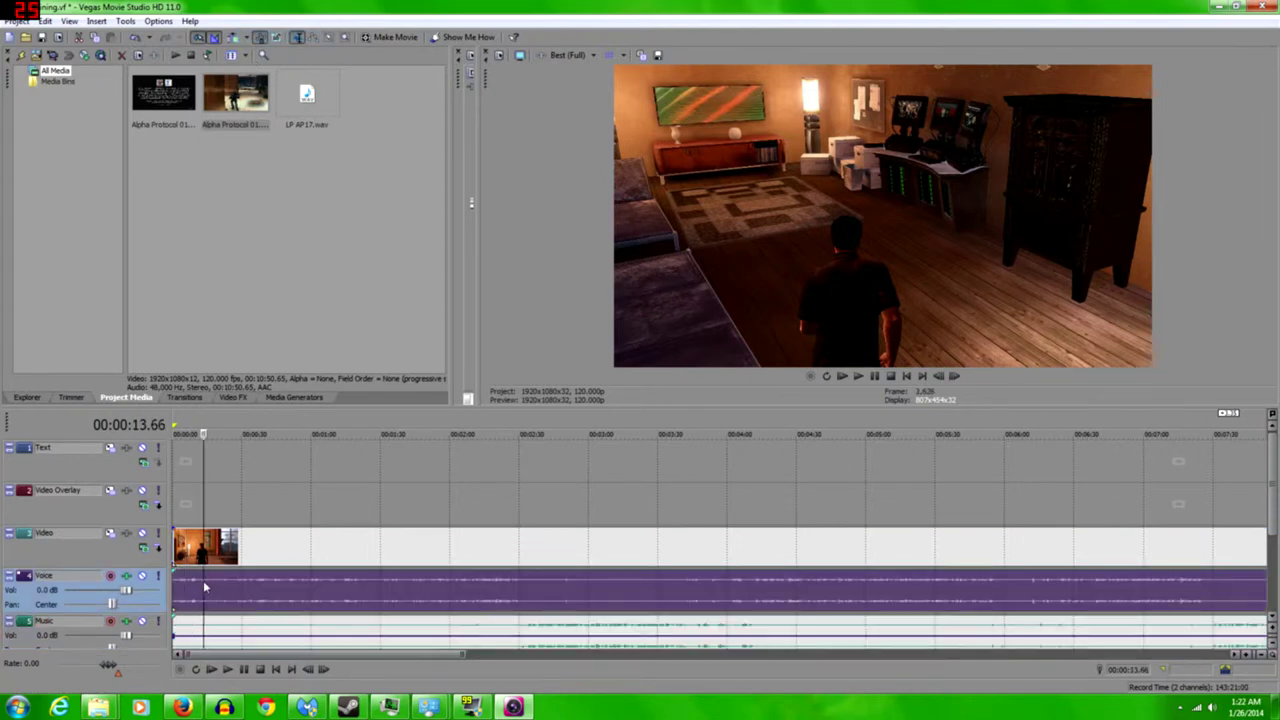
click(96, 21)
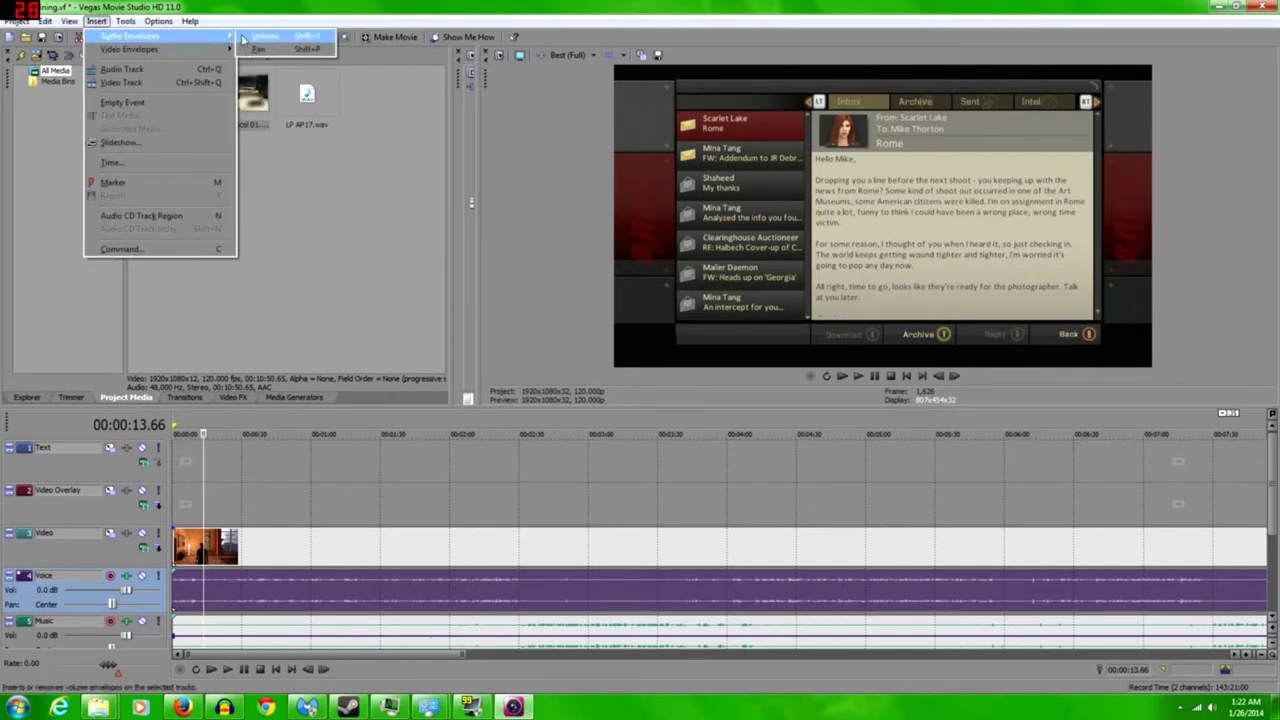
click(322, 313)
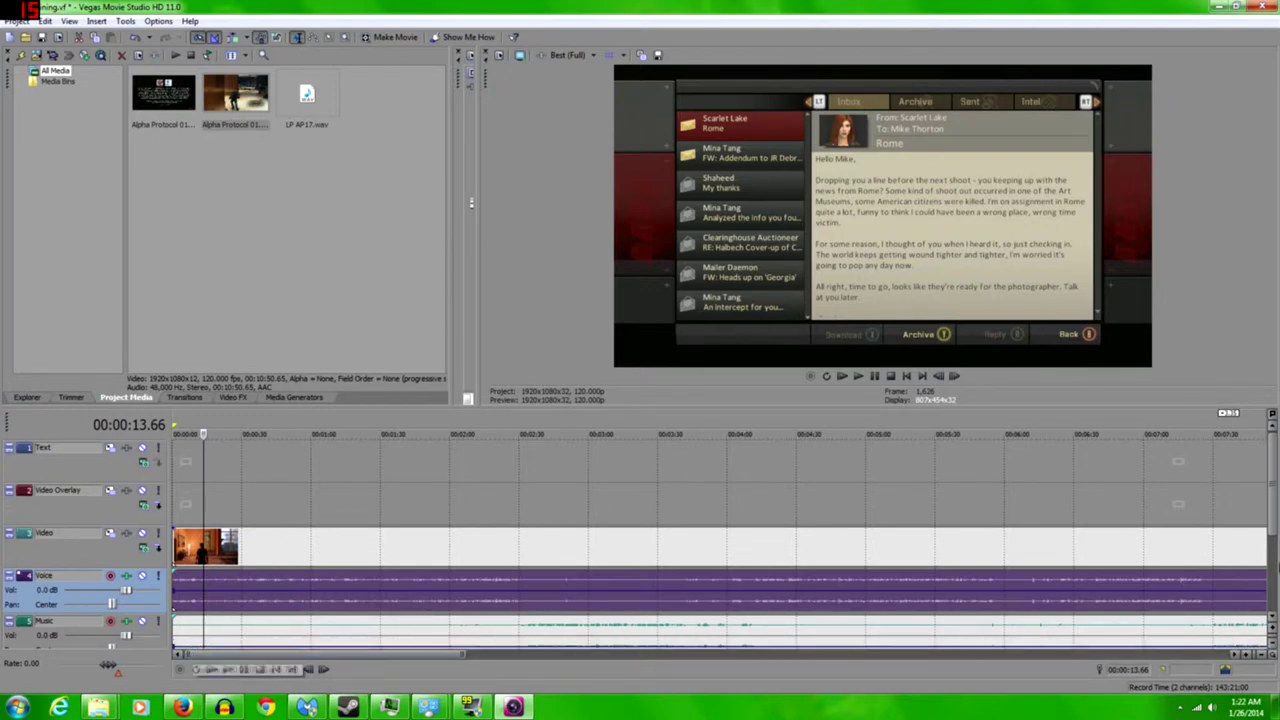
scroll(1274, 487, down, 1)
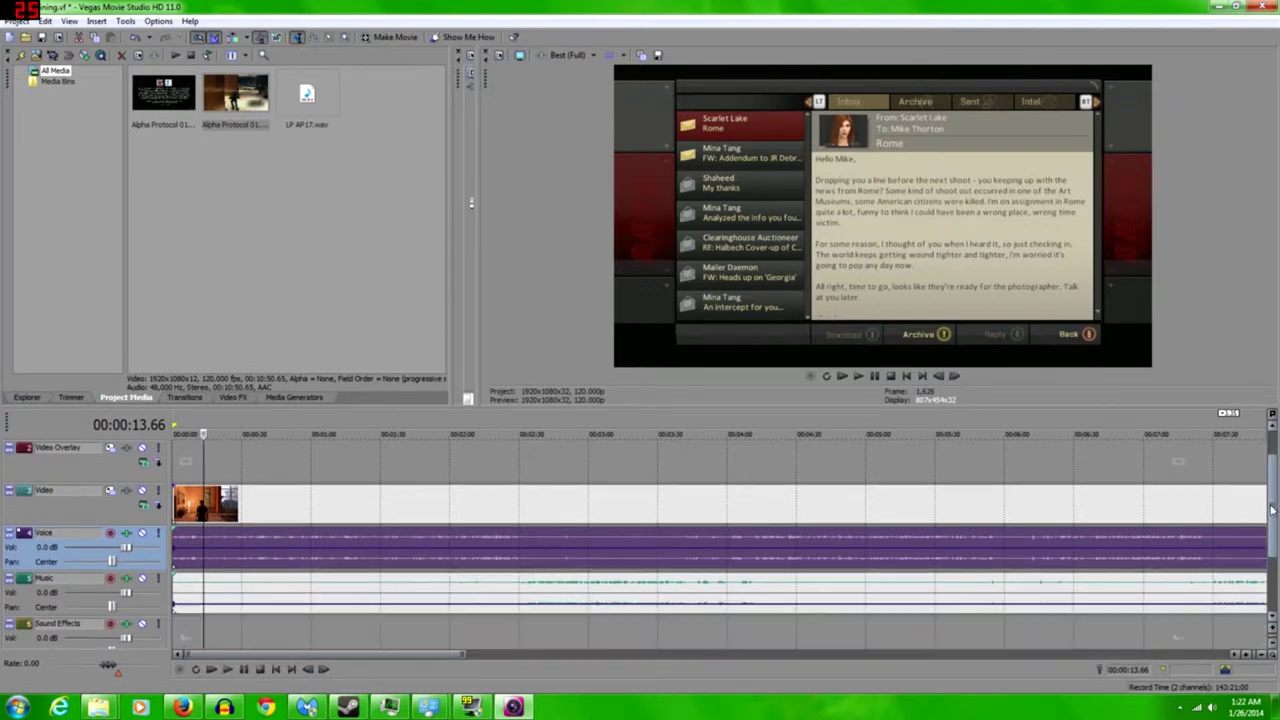
click(506, 605)
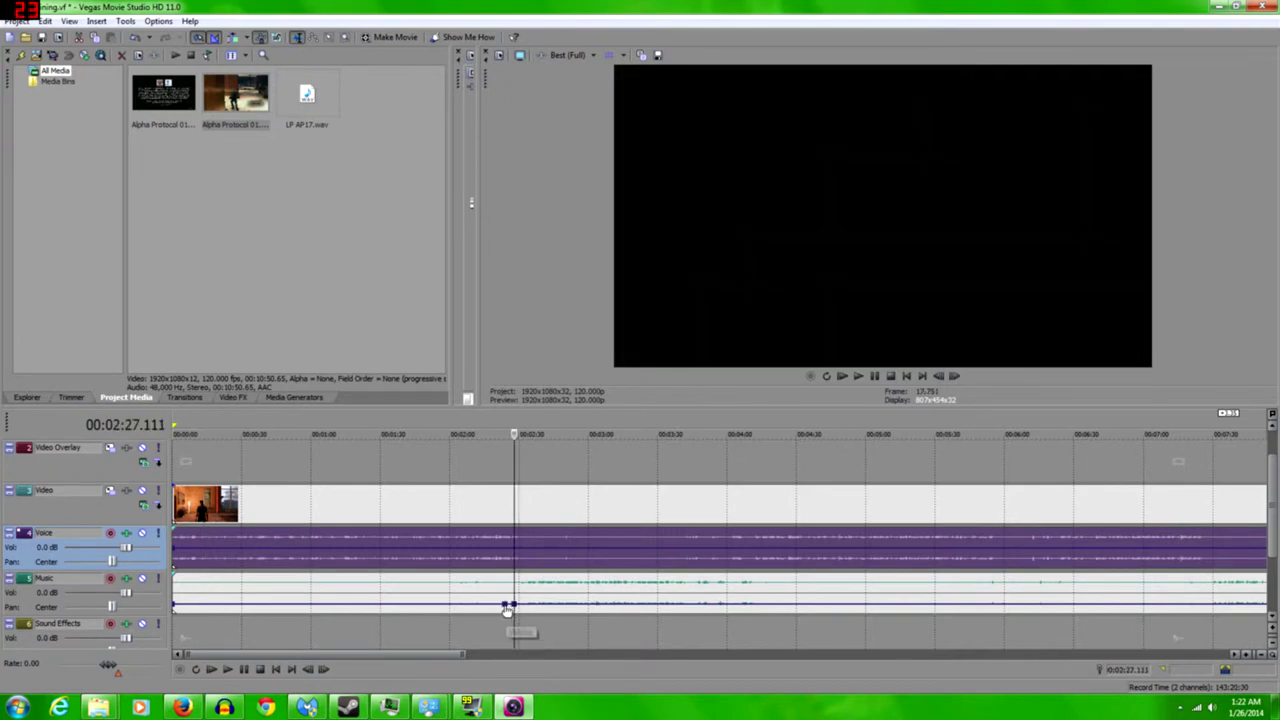
click(771, 605)
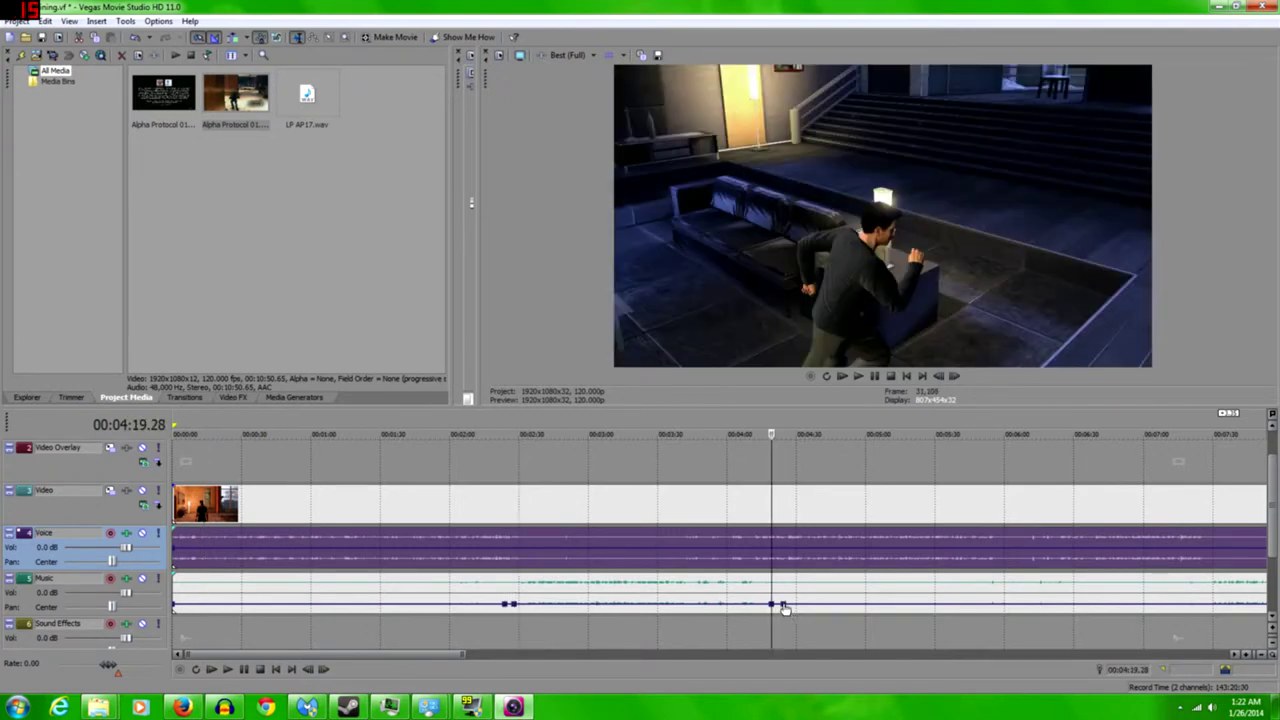
click(782, 603)
drag(668, 605, 668, 612)
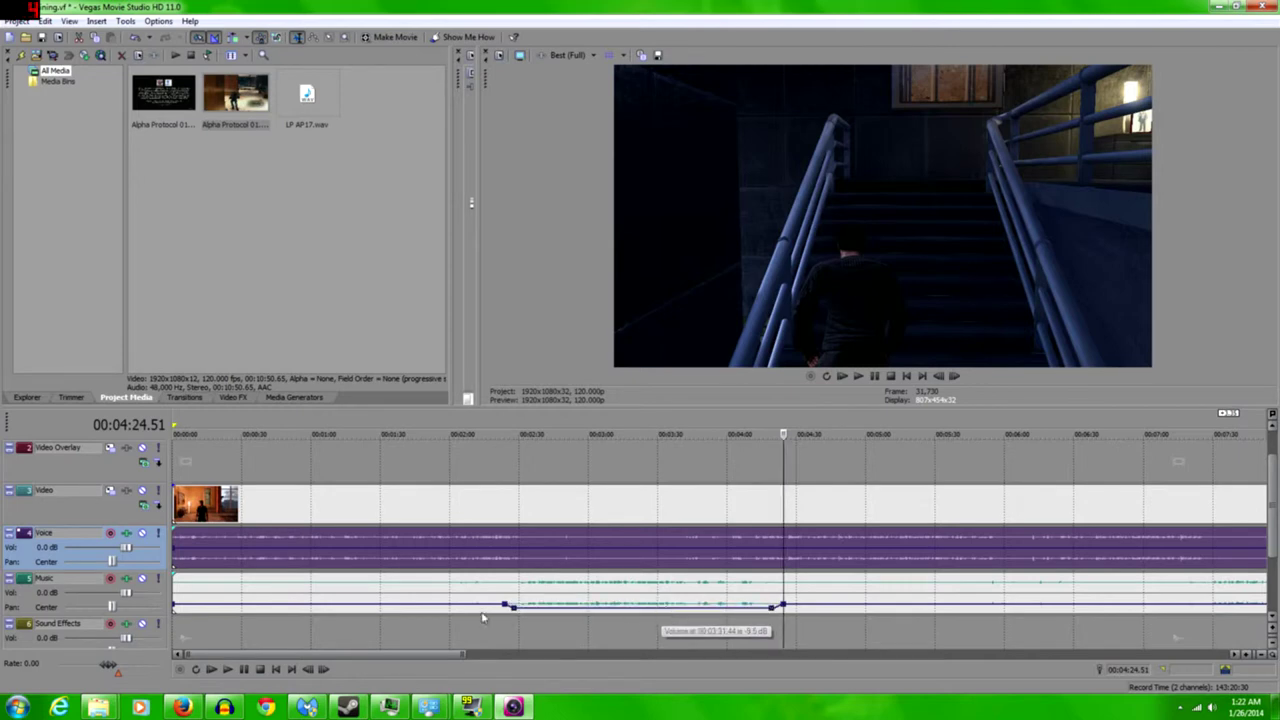
right_click(512, 607)
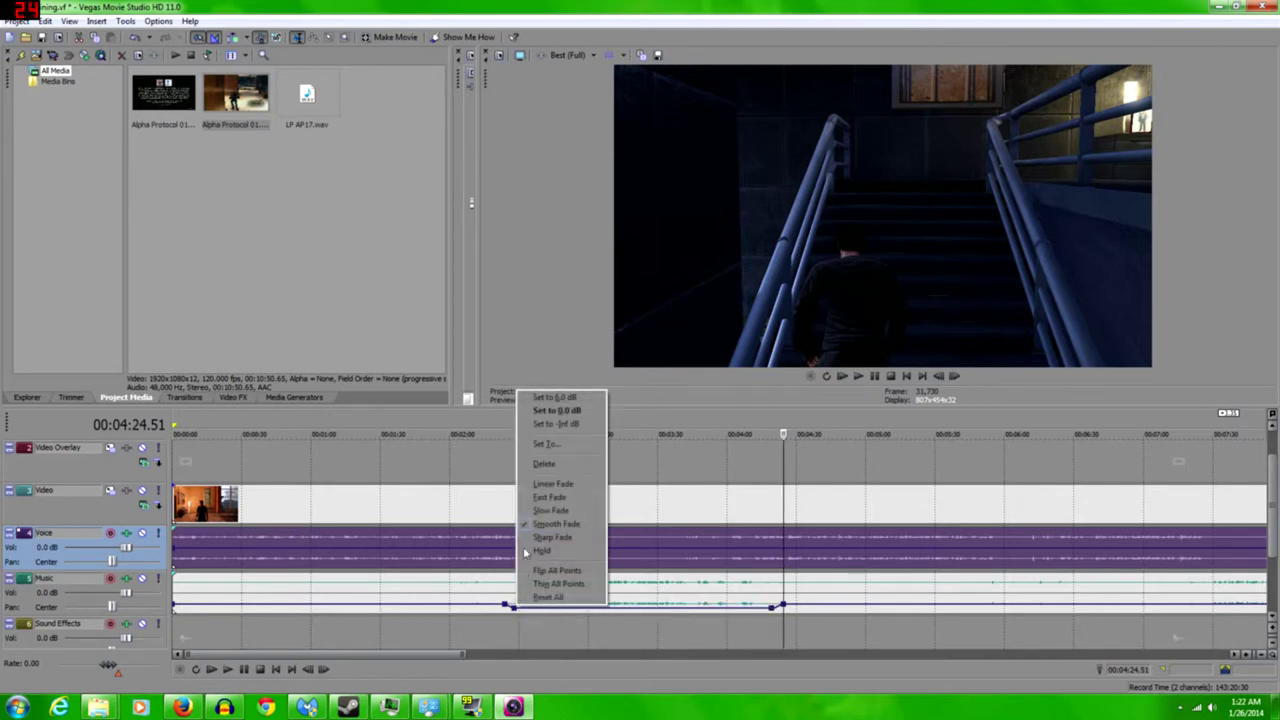
click(531, 467)
right_click(771, 606)
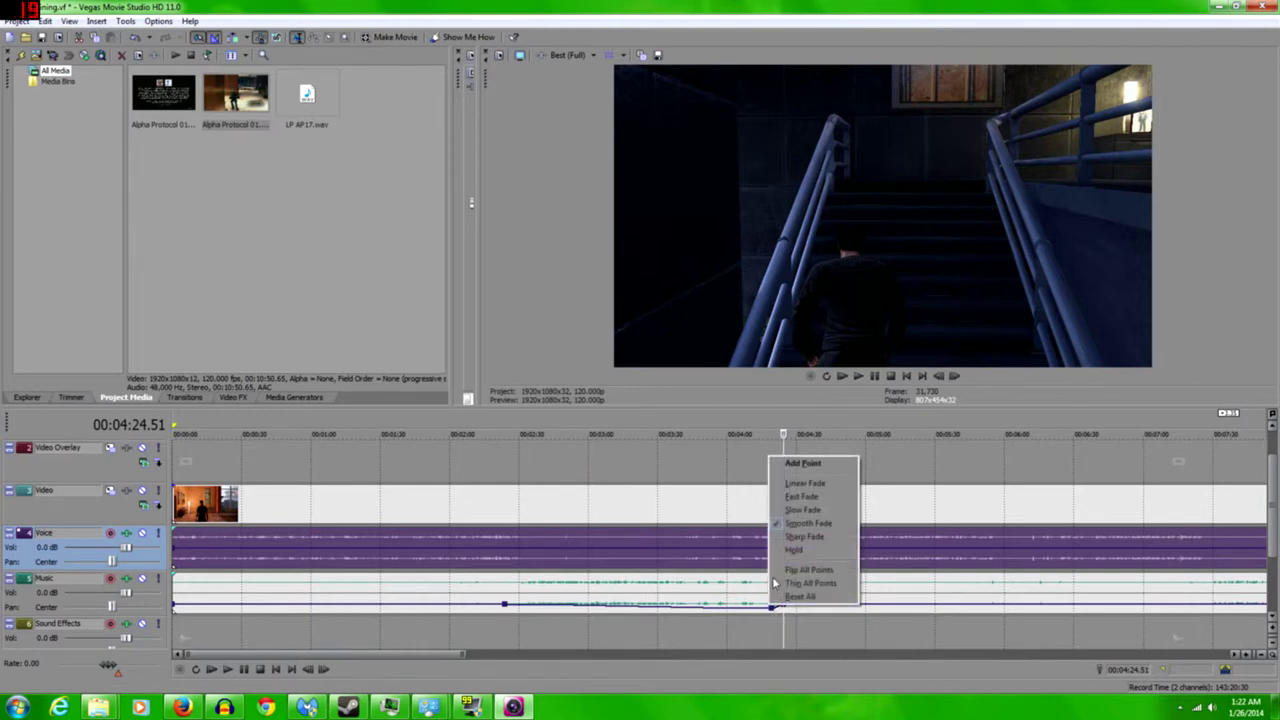
right_click(783, 604)
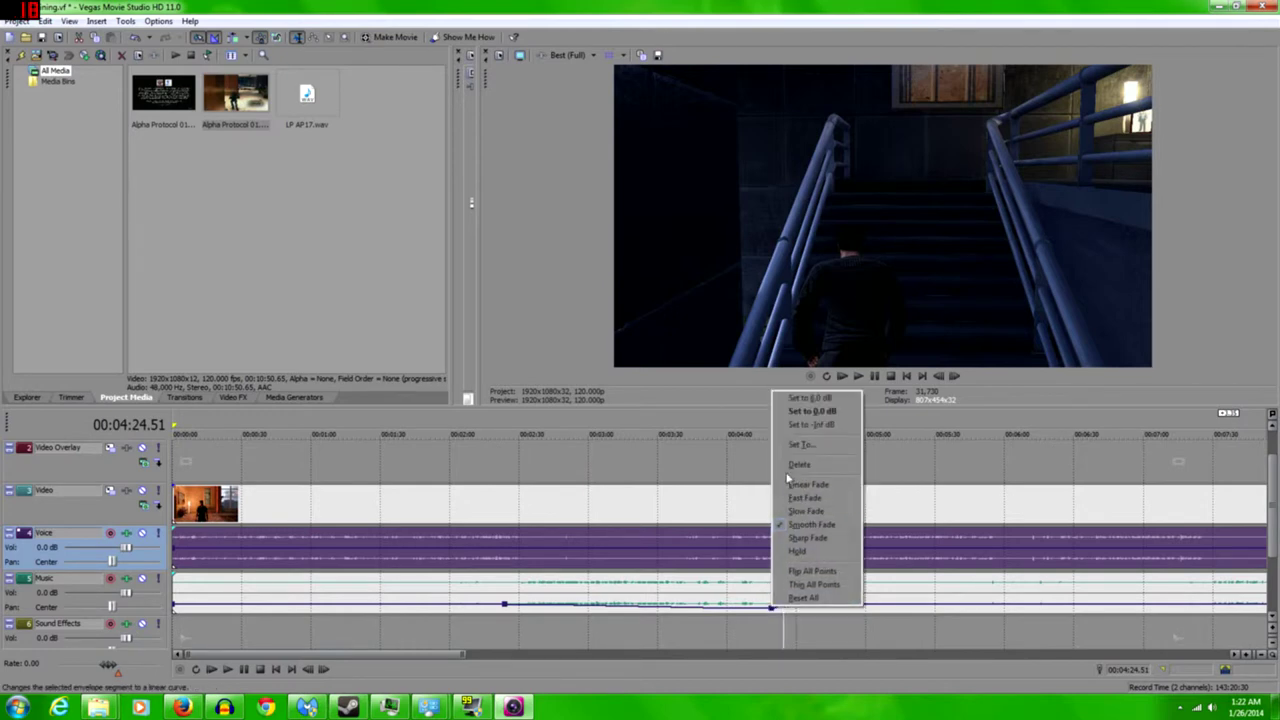
click(816, 465)
drag(662, 607, 674, 610)
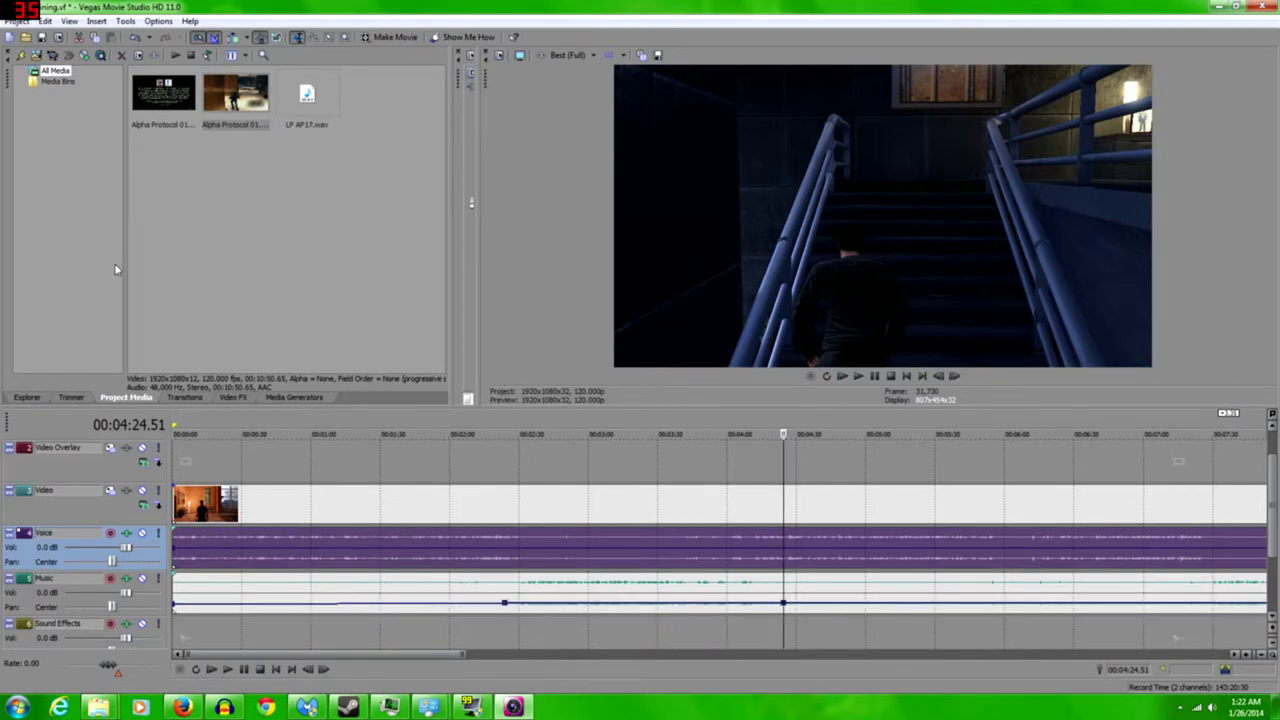
right_click(783, 605)
click(810, 466)
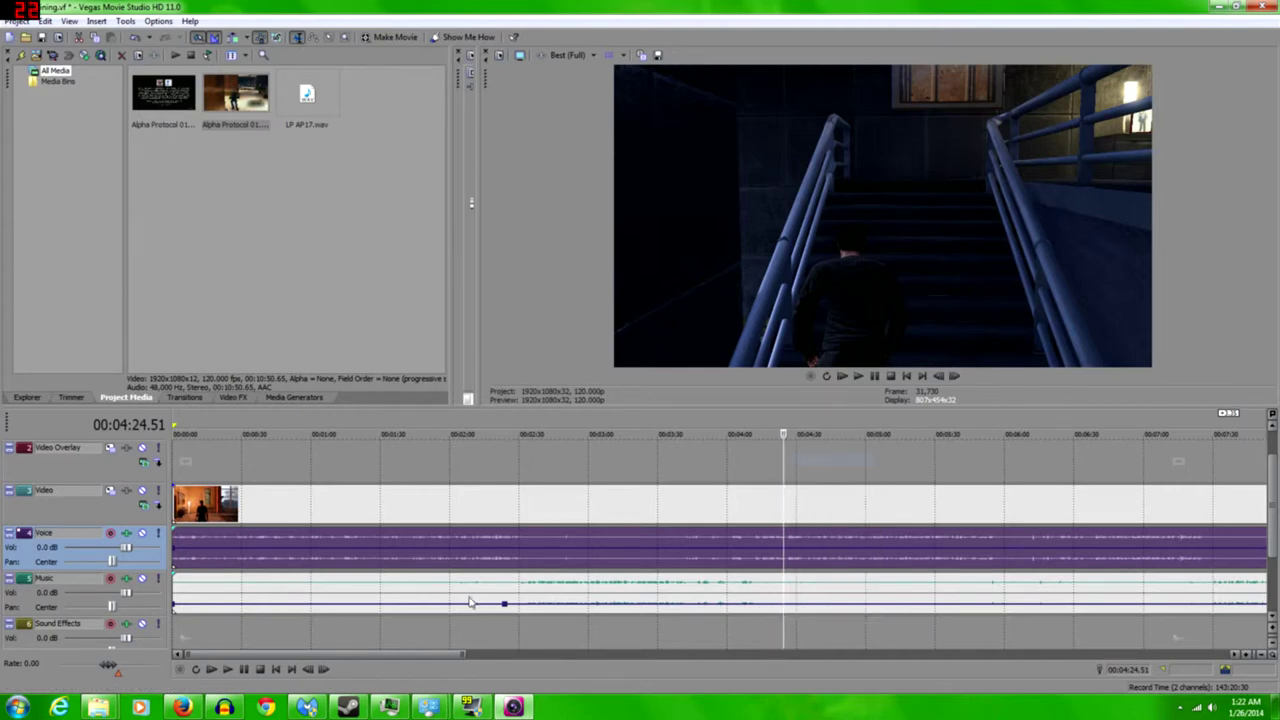
right_click(504, 607)
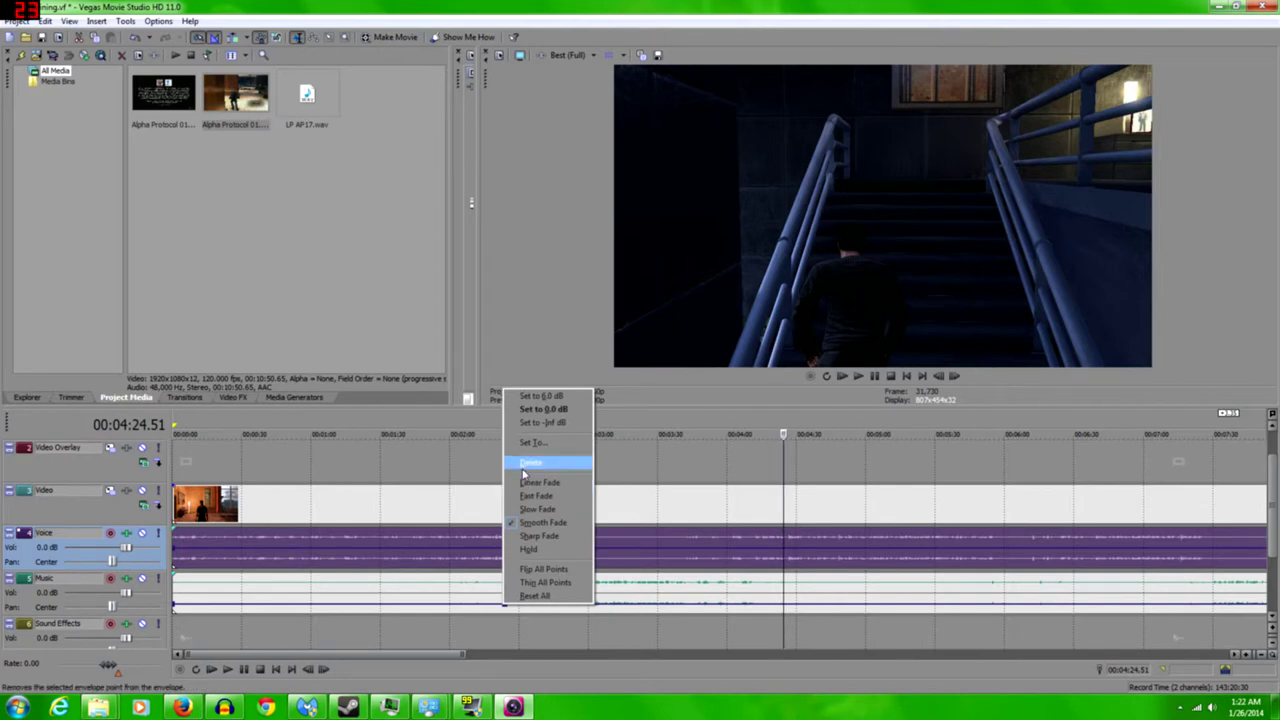
click(545, 463)
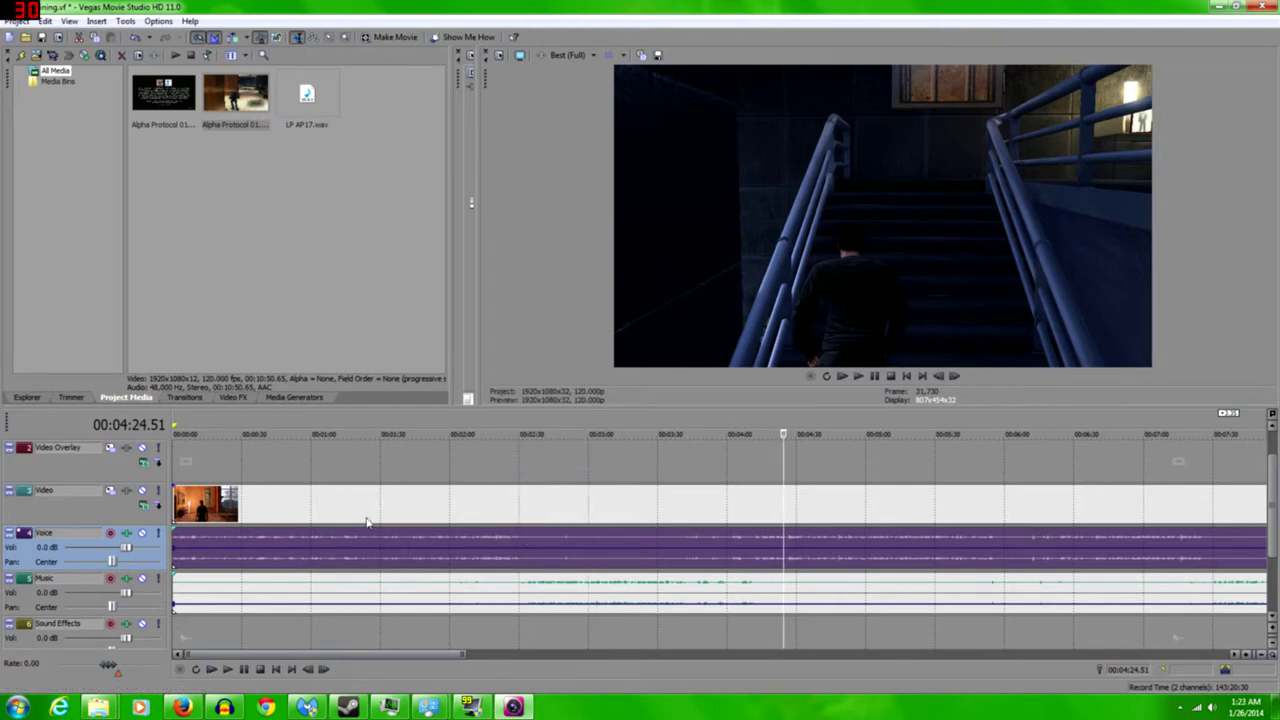
click(514, 470)
click(858, 376)
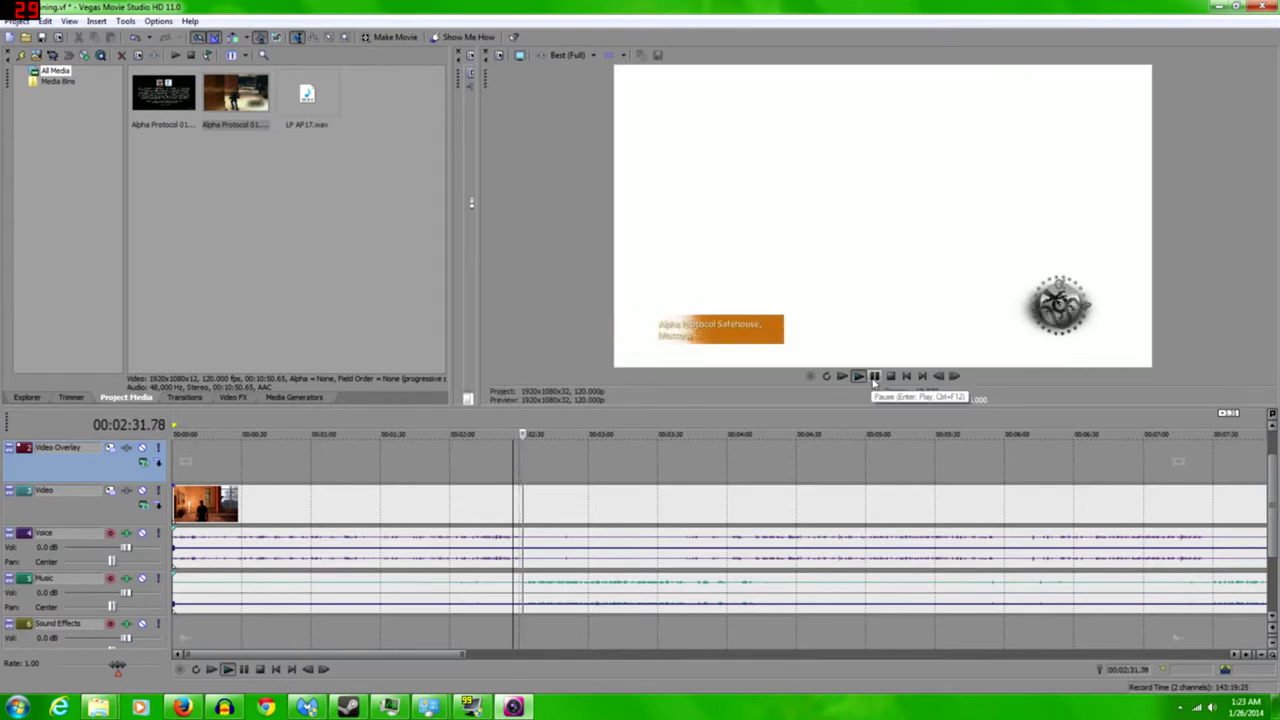
click(876, 378)
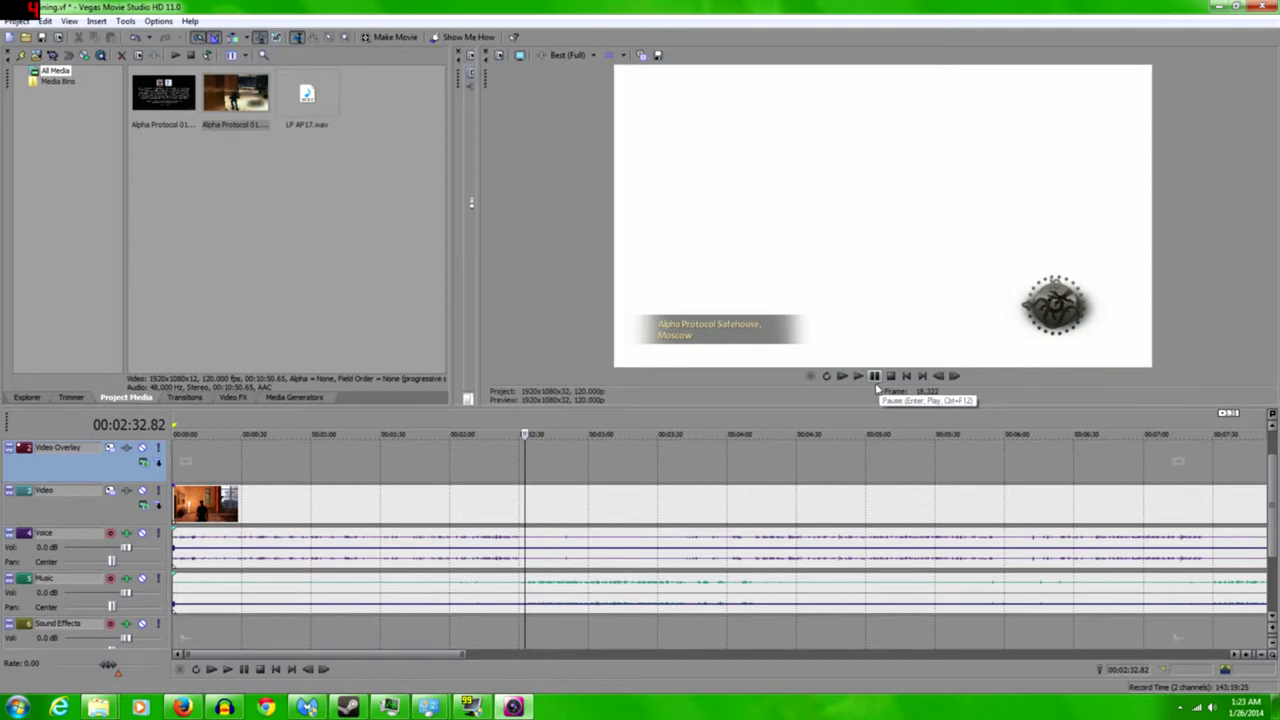
Place the playhead near 2:30 on the Voice track and zoom the timeline in around it
click(520, 545)
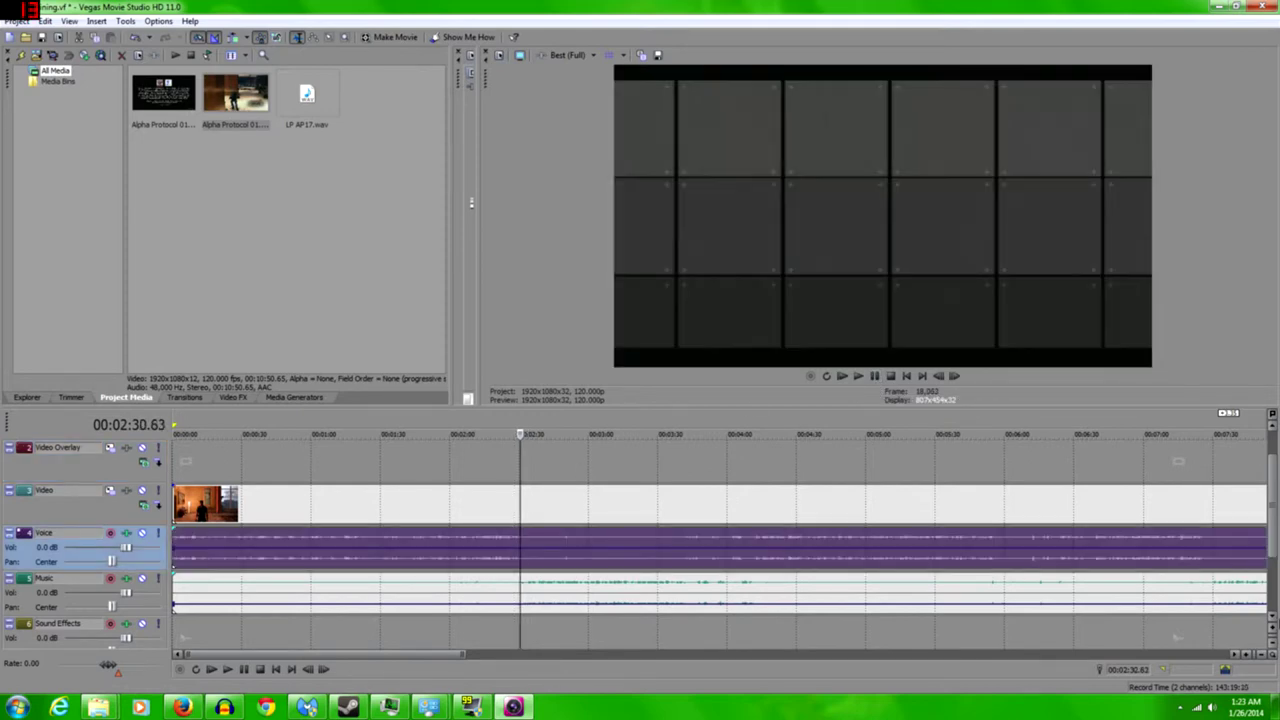
click(1247, 656)
click(1247, 656)
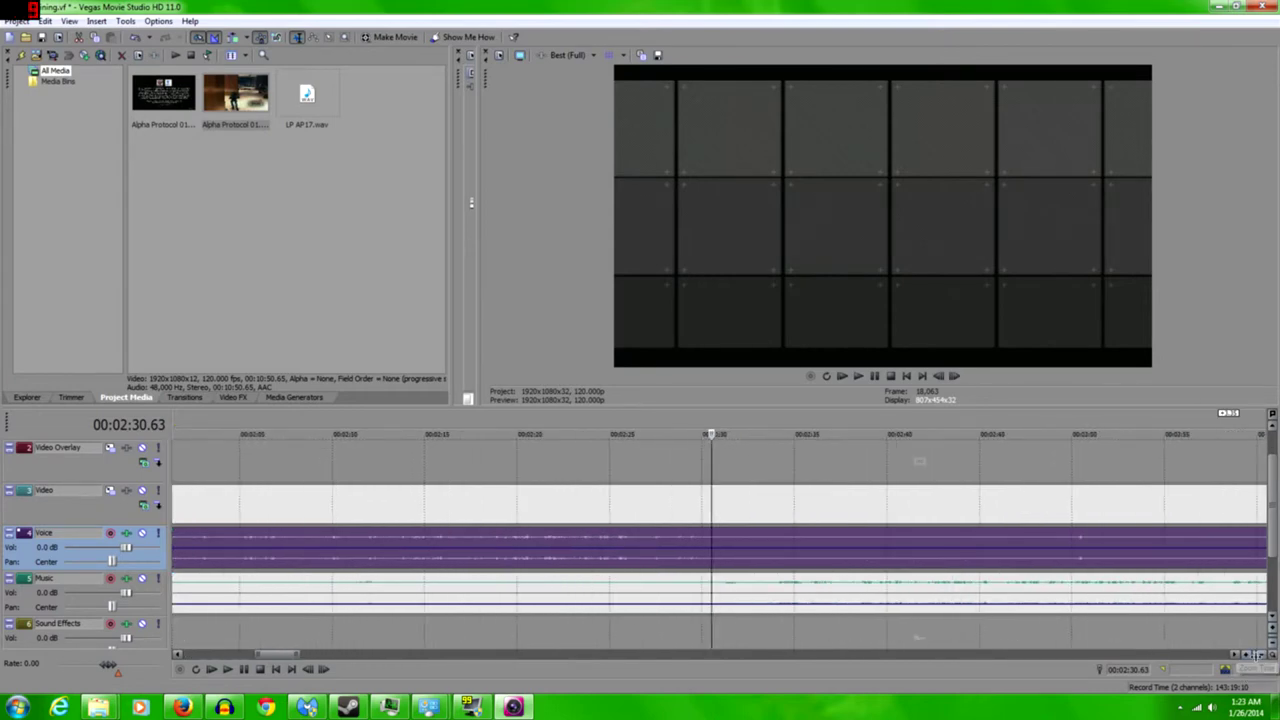
click(1248, 656)
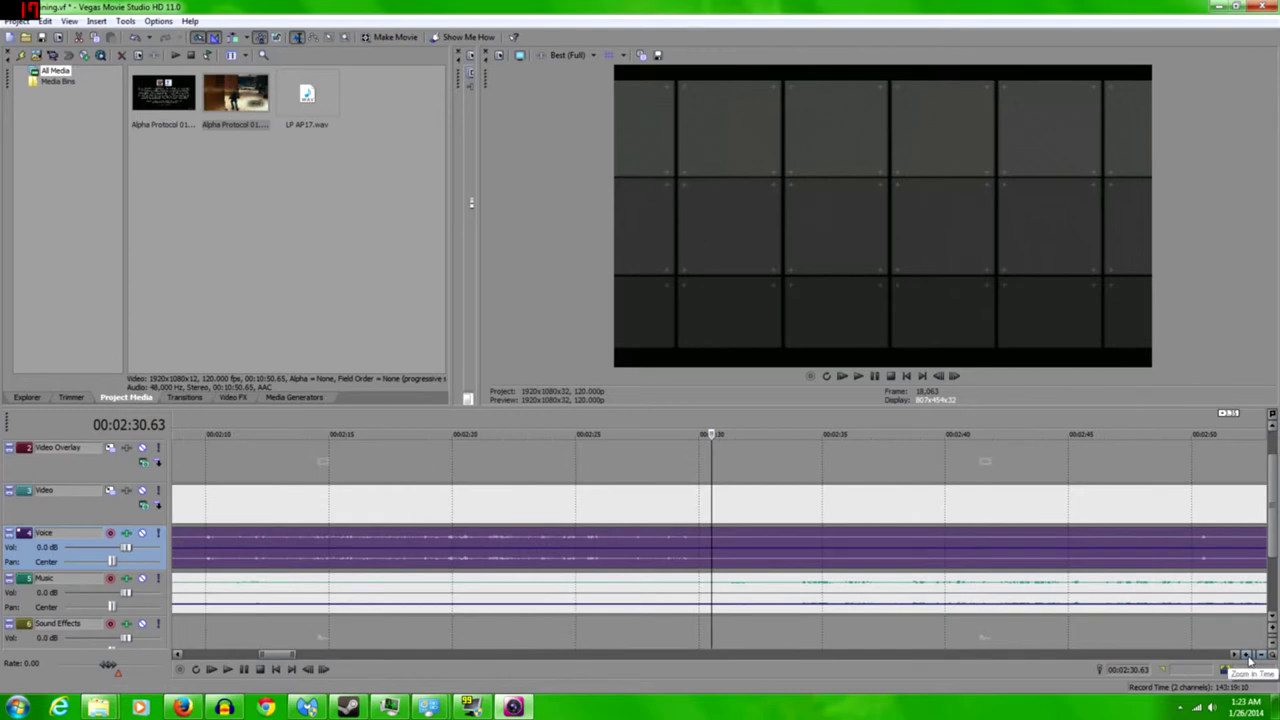
click(1248, 656)
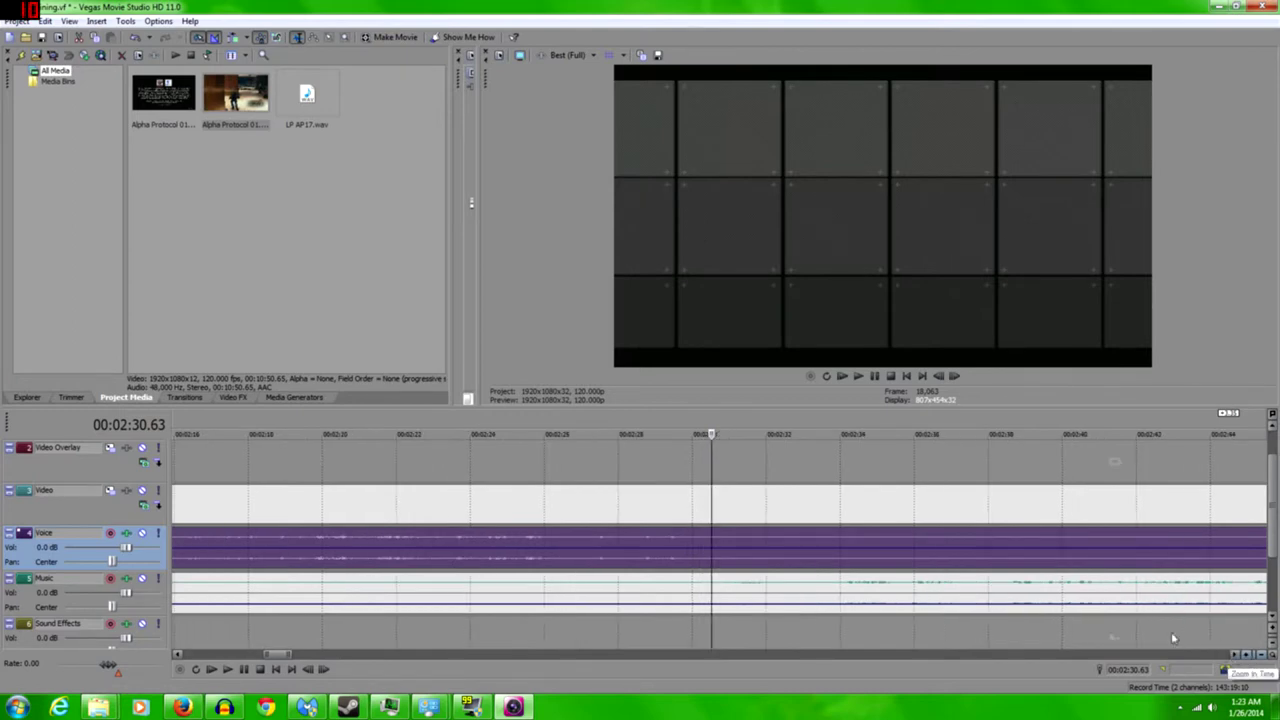
Split the Voice event at 2:50.33 and delete the piece left of the split
click(683, 546)
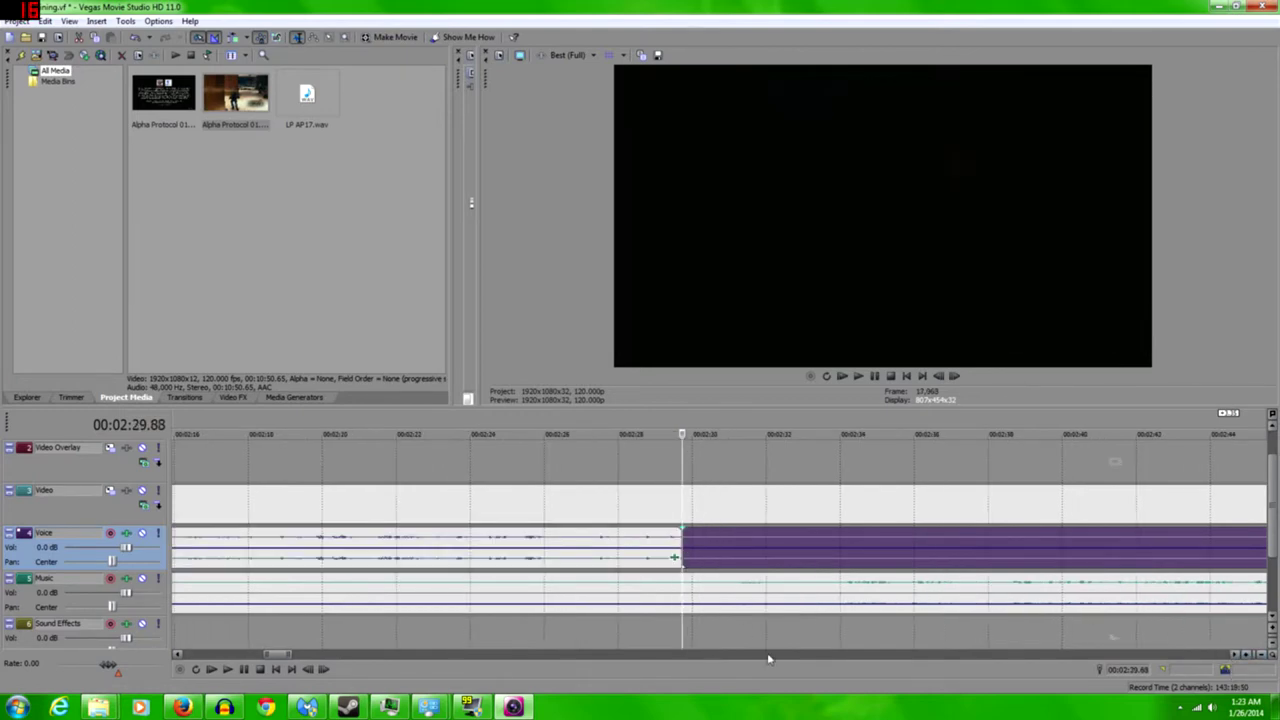
scroll(838, 580, right, 5)
click(902, 542)
key(s)
right_click(895, 543)
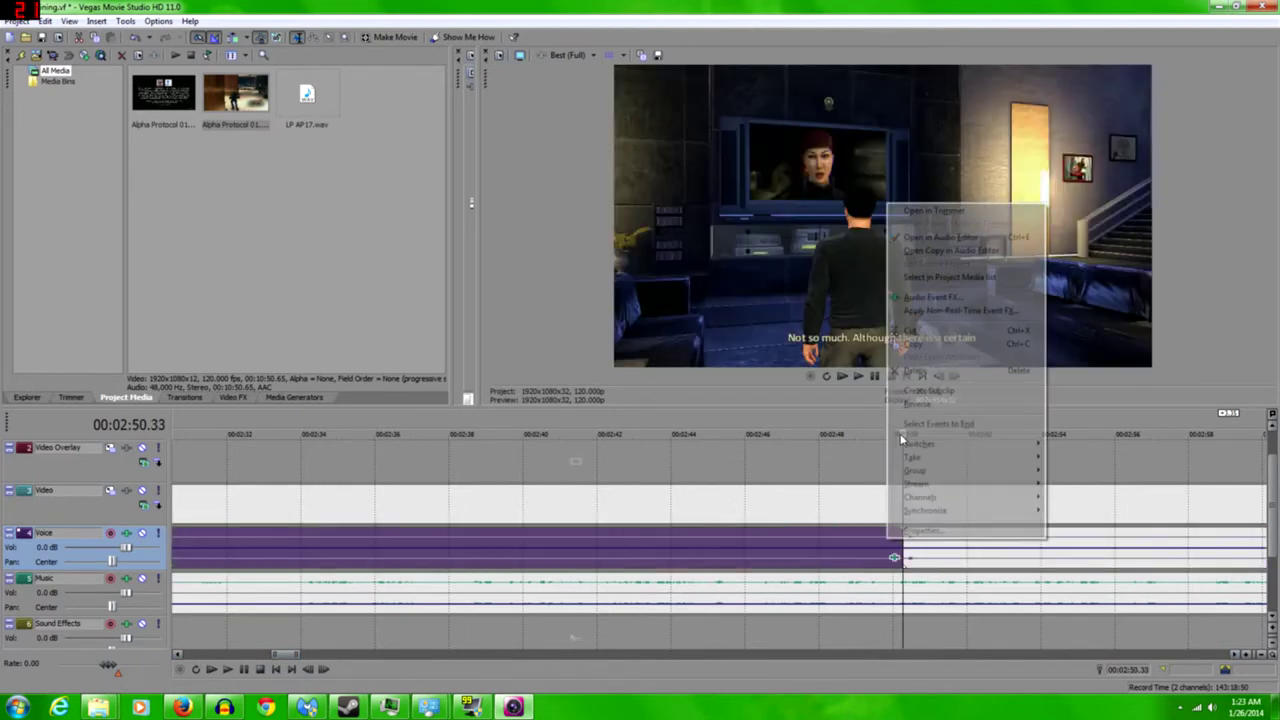
click(925, 330)
Zoom back out to show the whole project length on the timeline
click(242, 653)
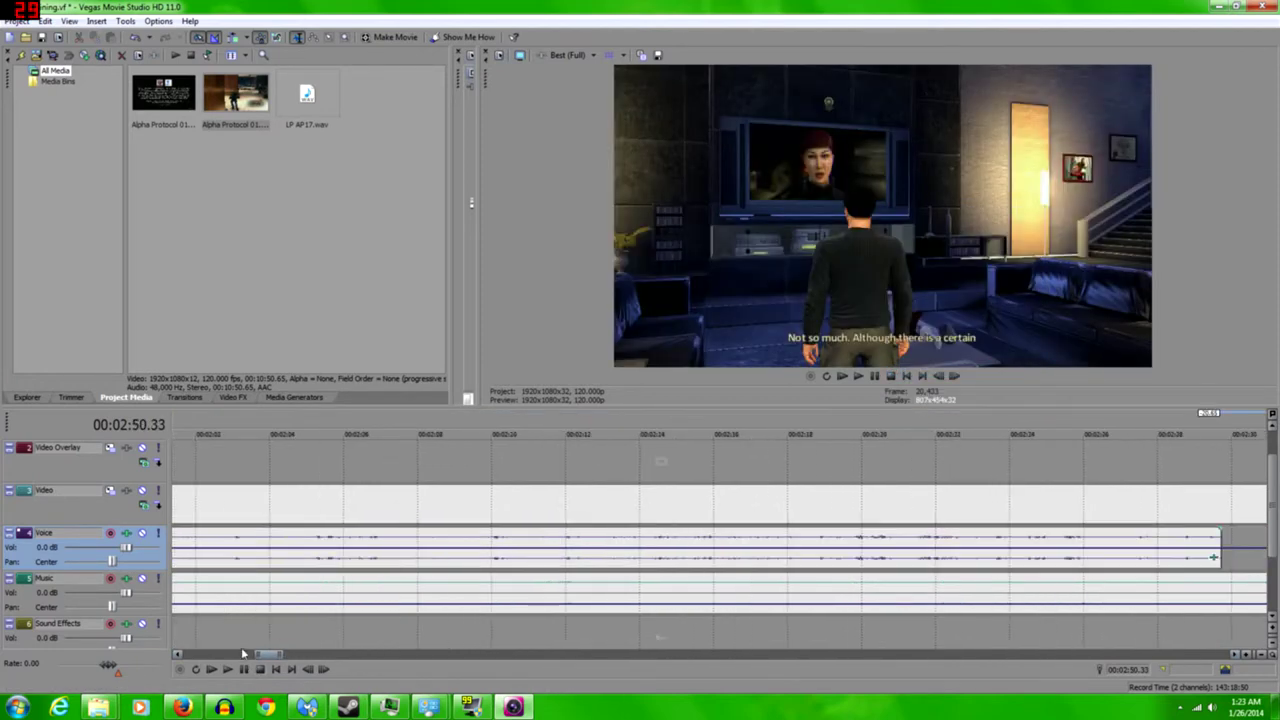
click(1262, 651)
click(1262, 651)
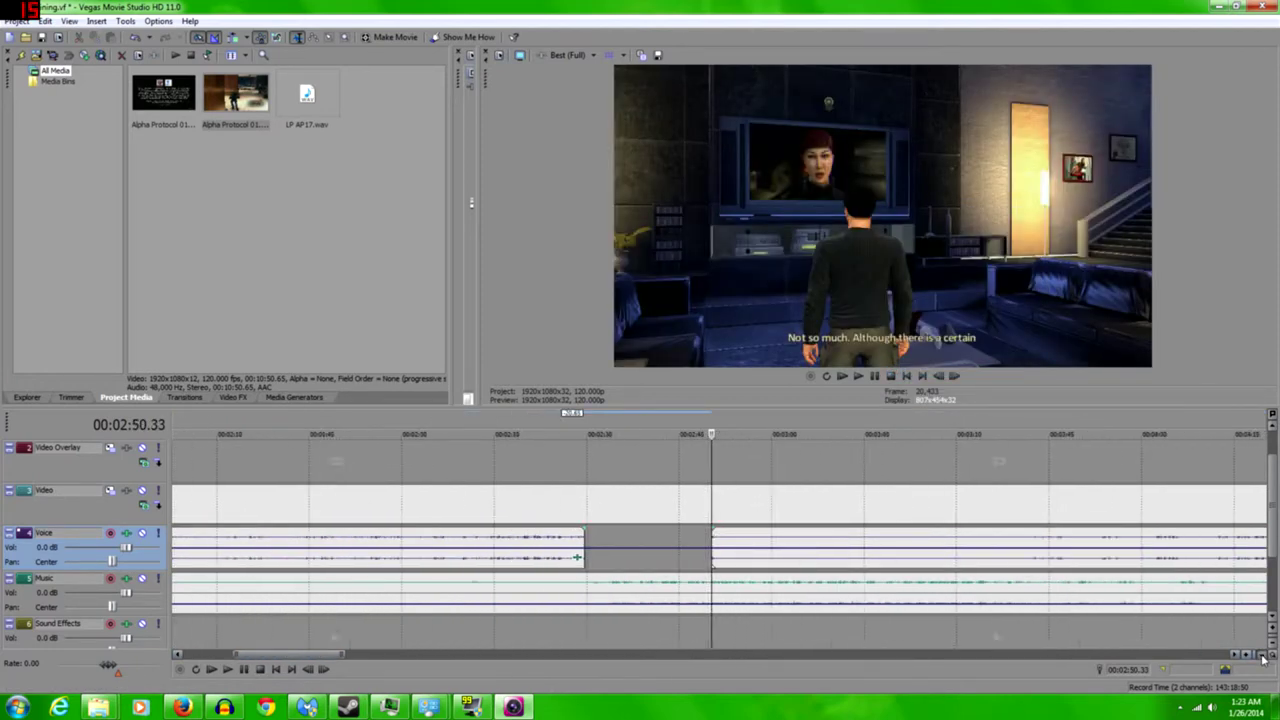
click(1262, 651)
click(1262, 651)
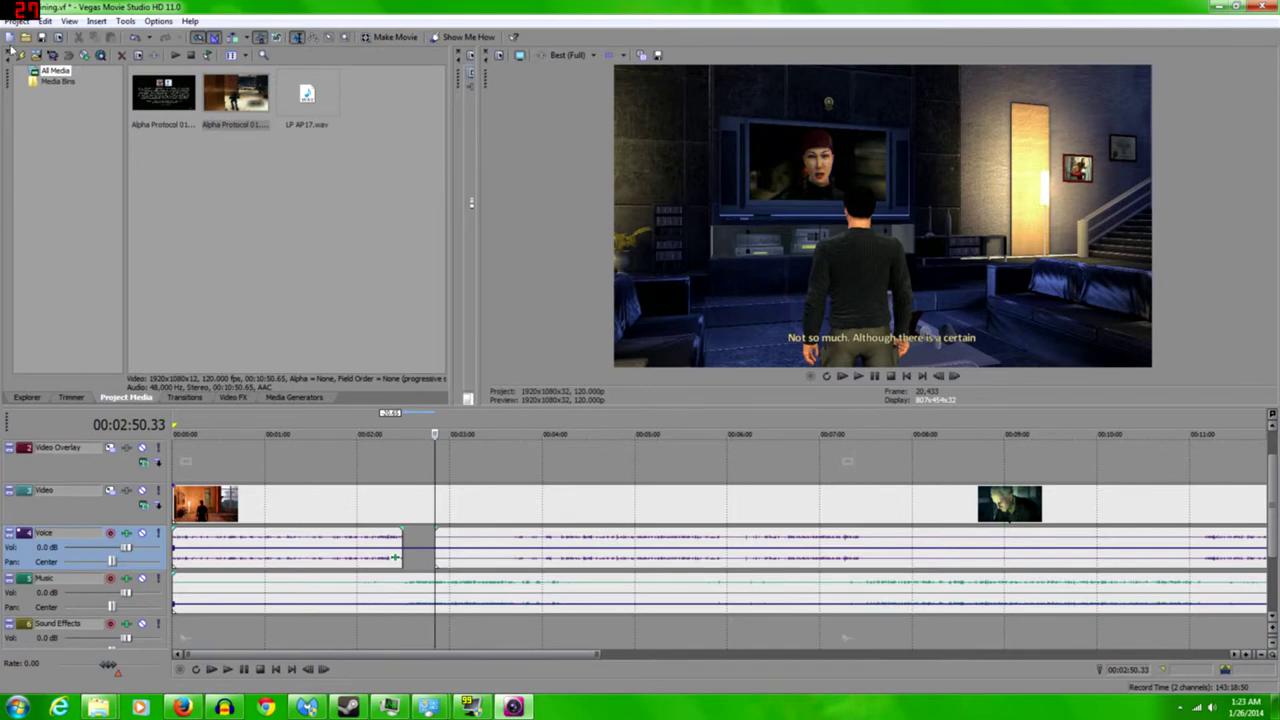
Open Let's Play Alpha Protocol S17 P1 from F:\Finished Videos without saving Edit training
click(15, 21)
click(32, 52)
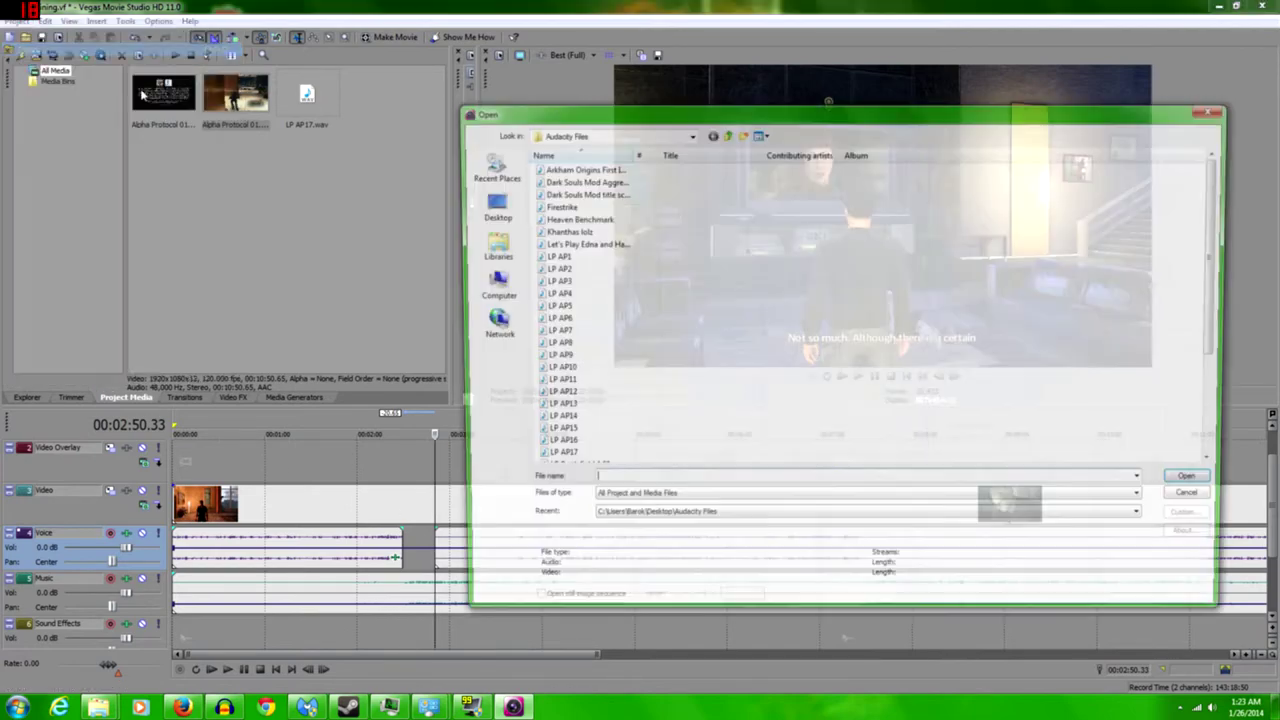
click(600, 133)
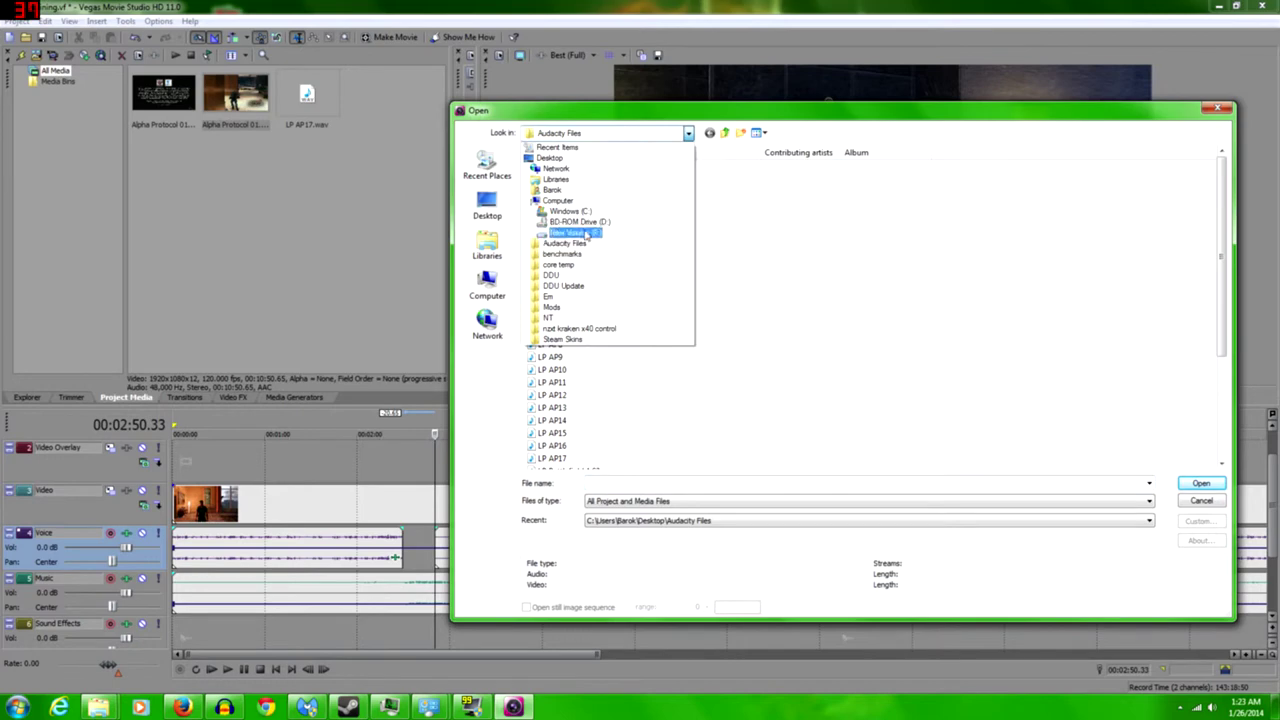
click(571, 228)
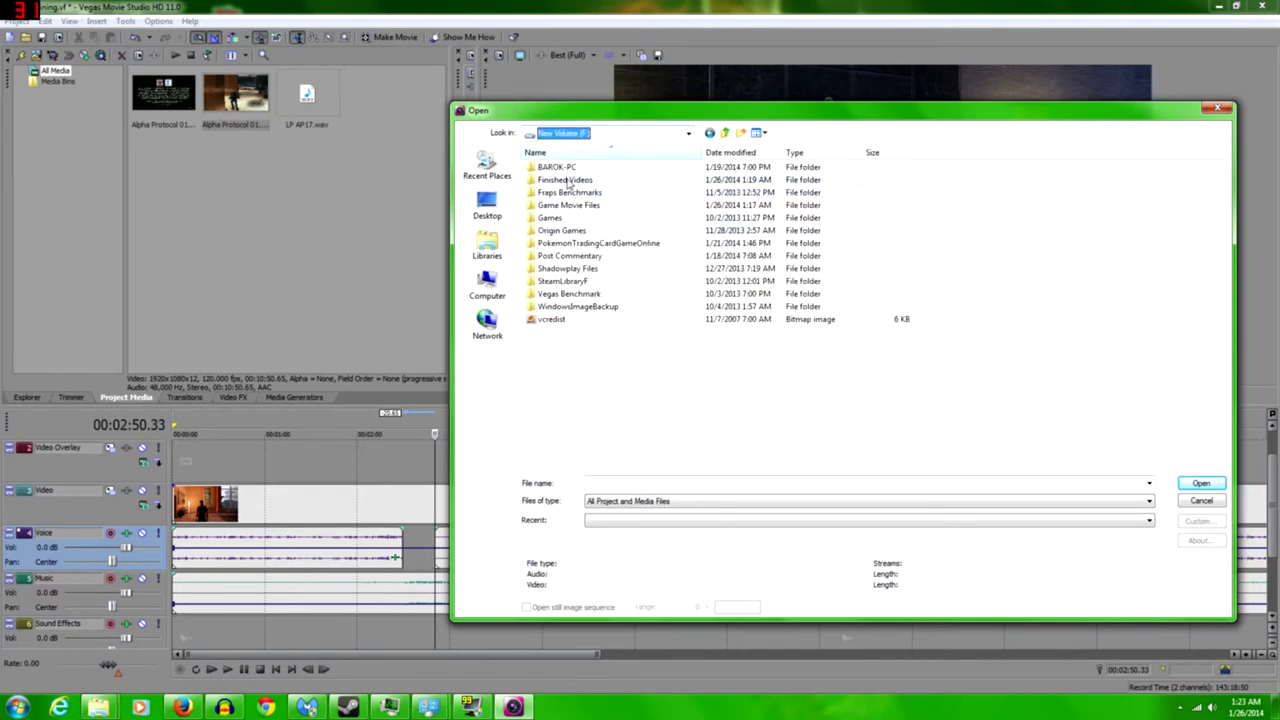
double_click(565, 181)
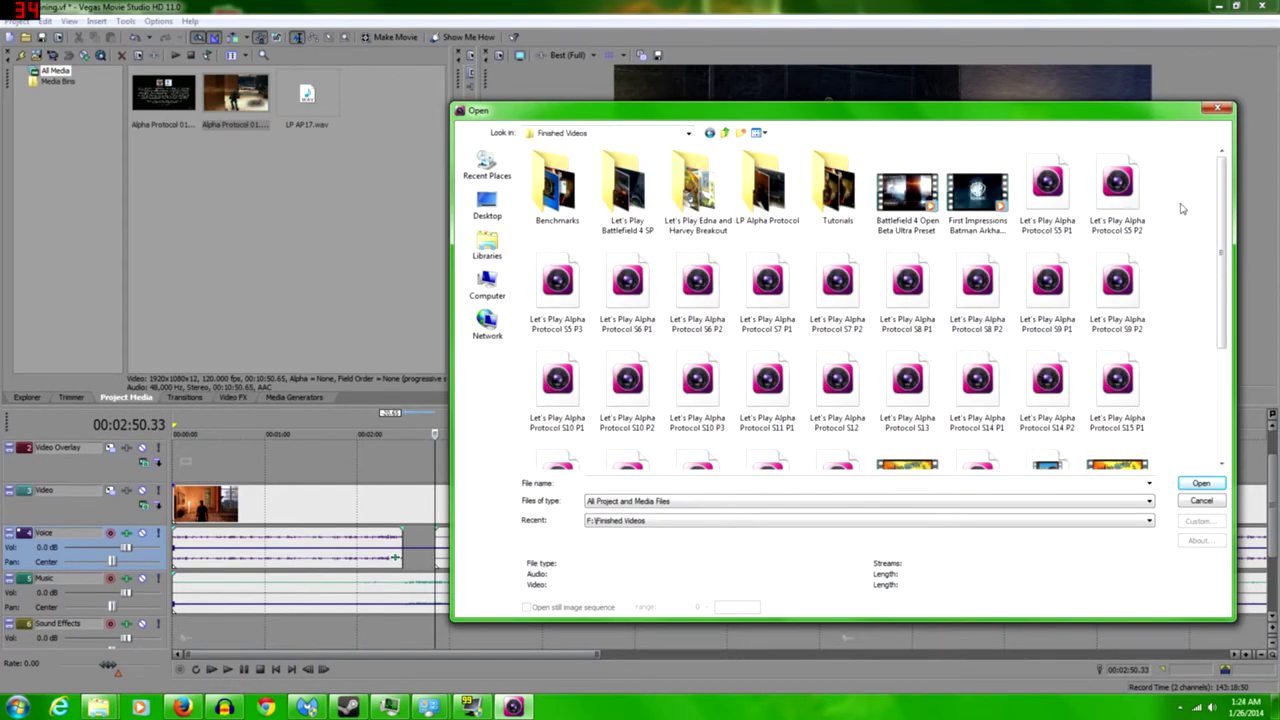
drag(1220, 200, 1220, 285)
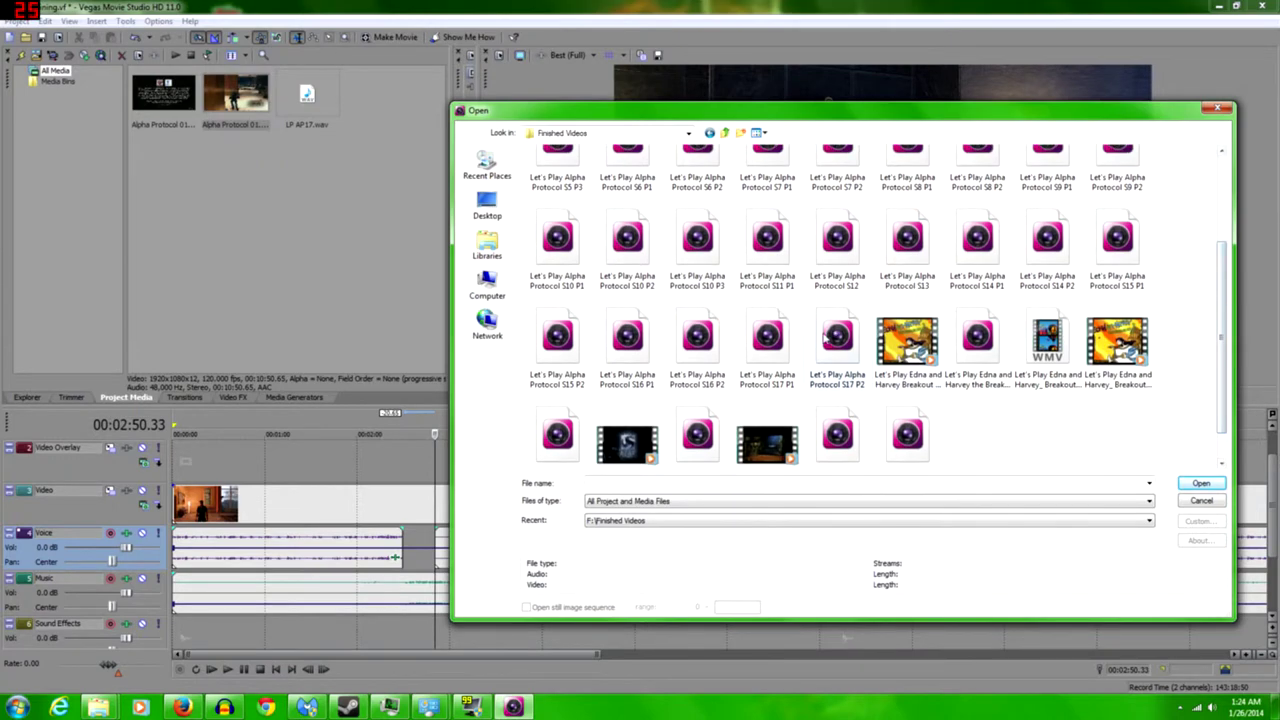
double_click(779, 349)
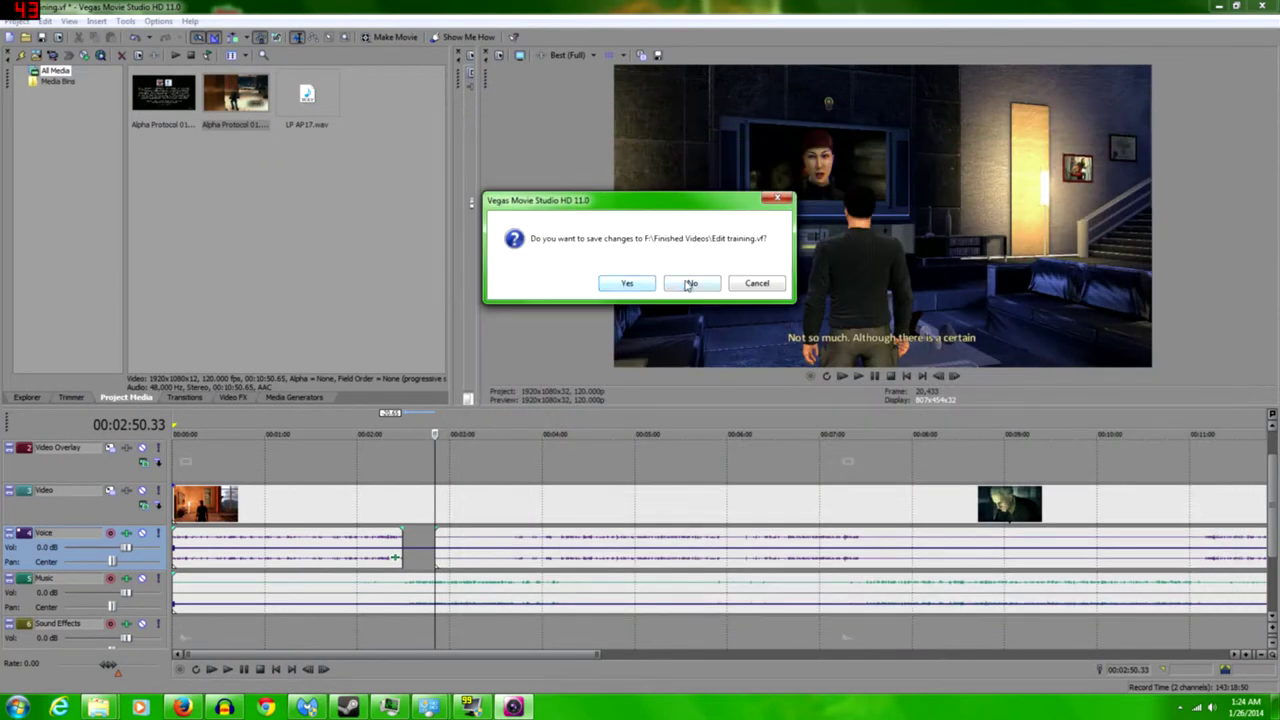
click(689, 284)
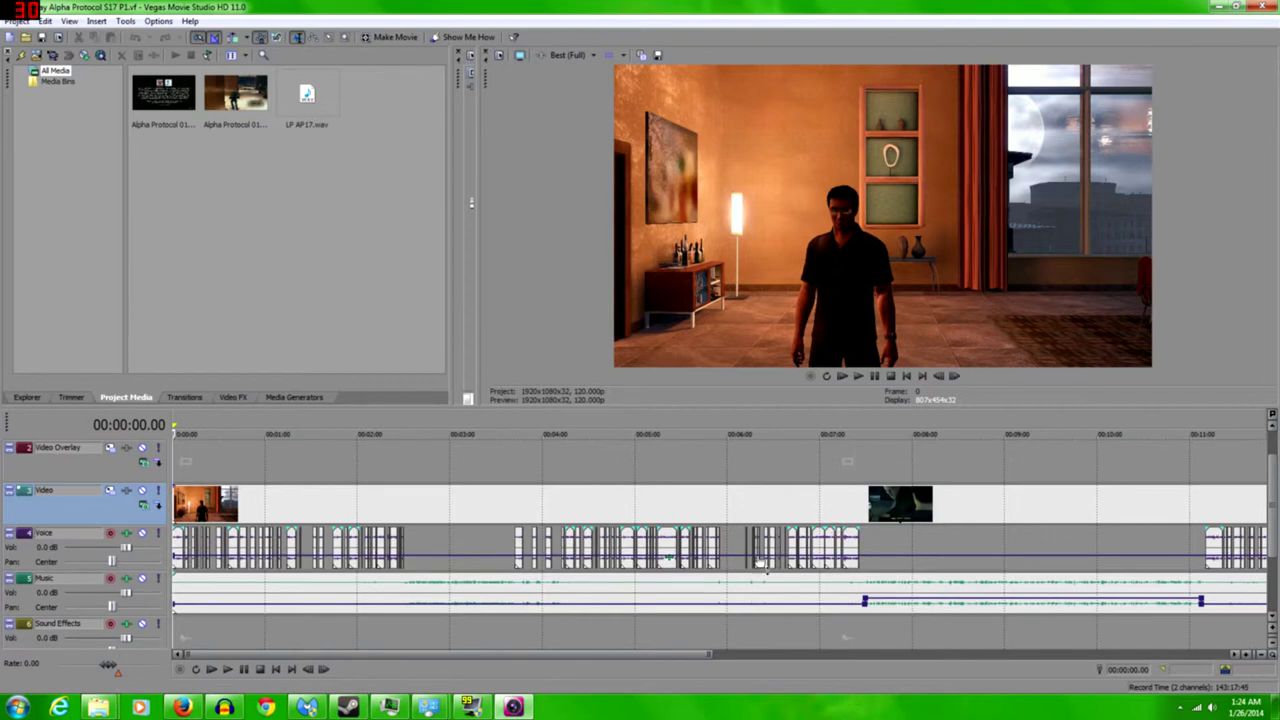
scroll(595, 626, up, 5)
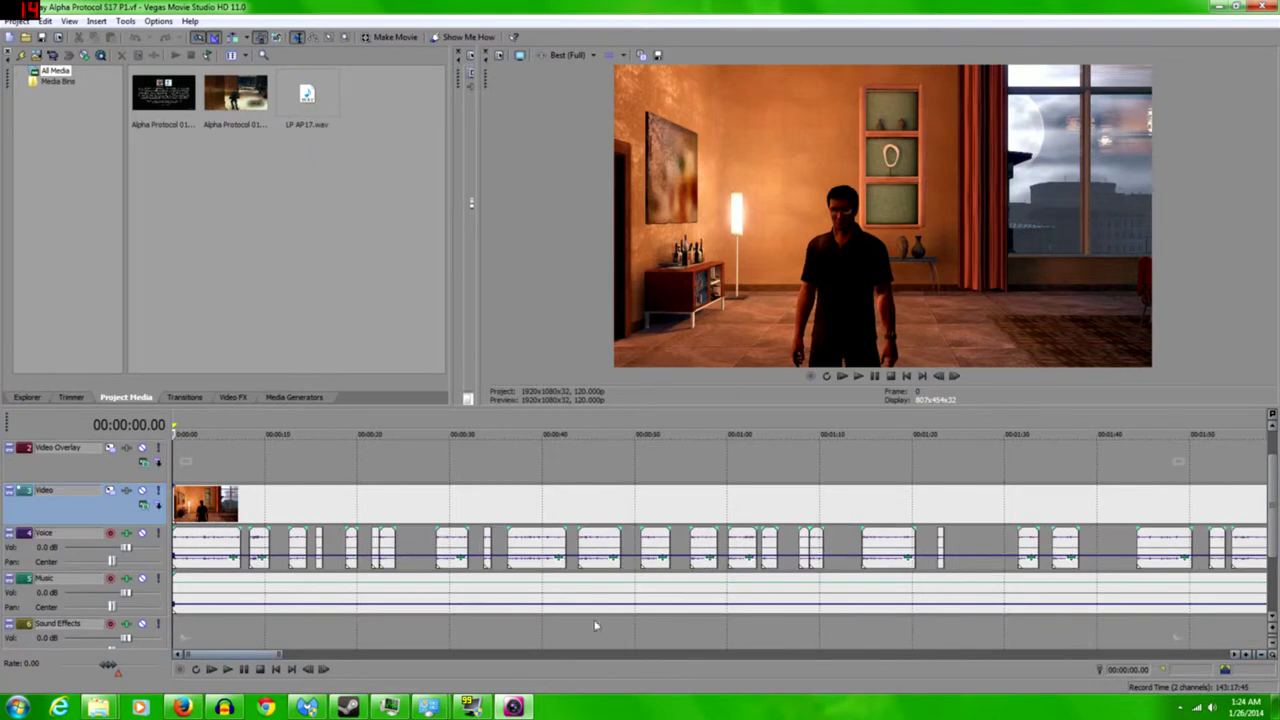
drag(237, 655, 830, 659)
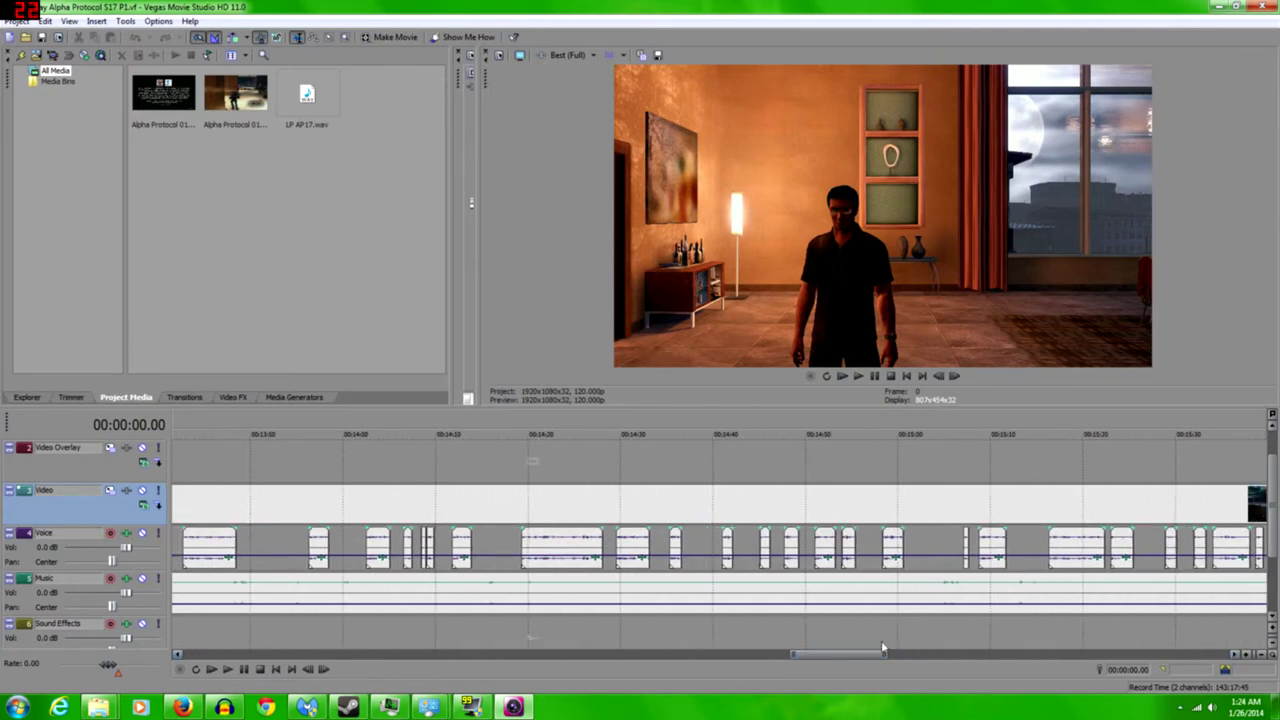
drag(883, 648, 553, 639)
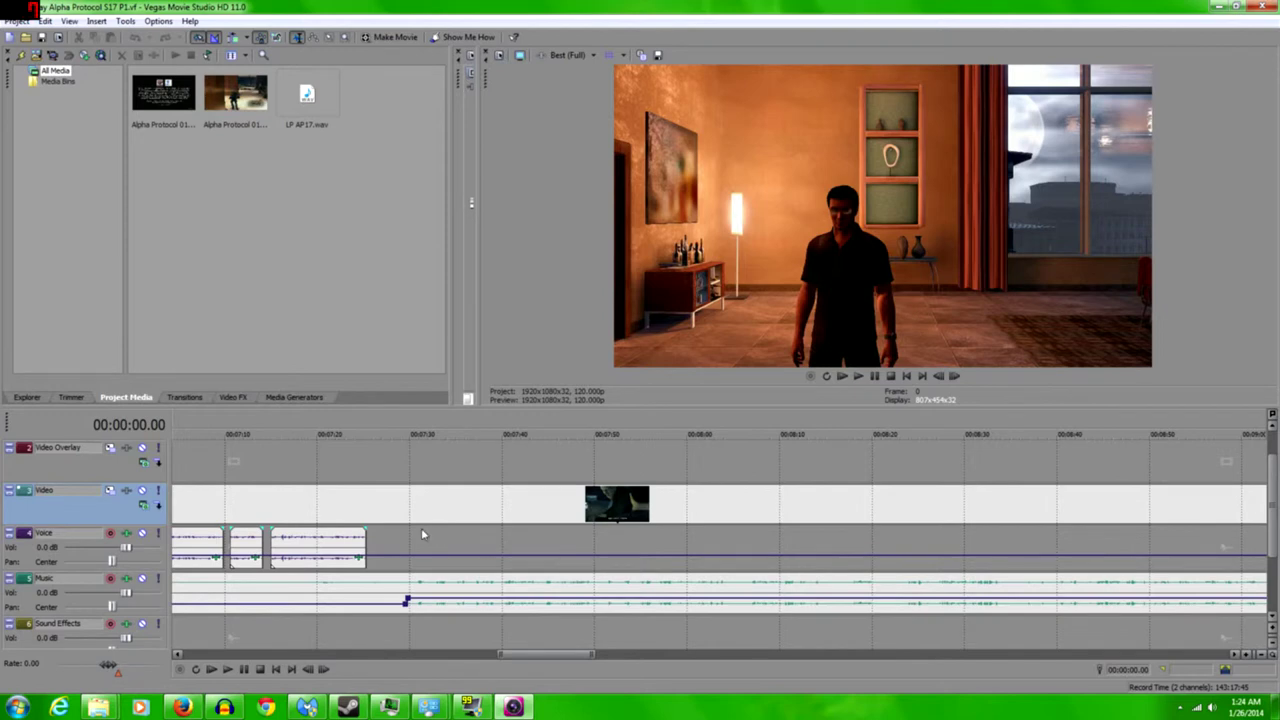
Arm the Voice track for recording, with F:\Post Commentary as the recording folder
click(109, 535)
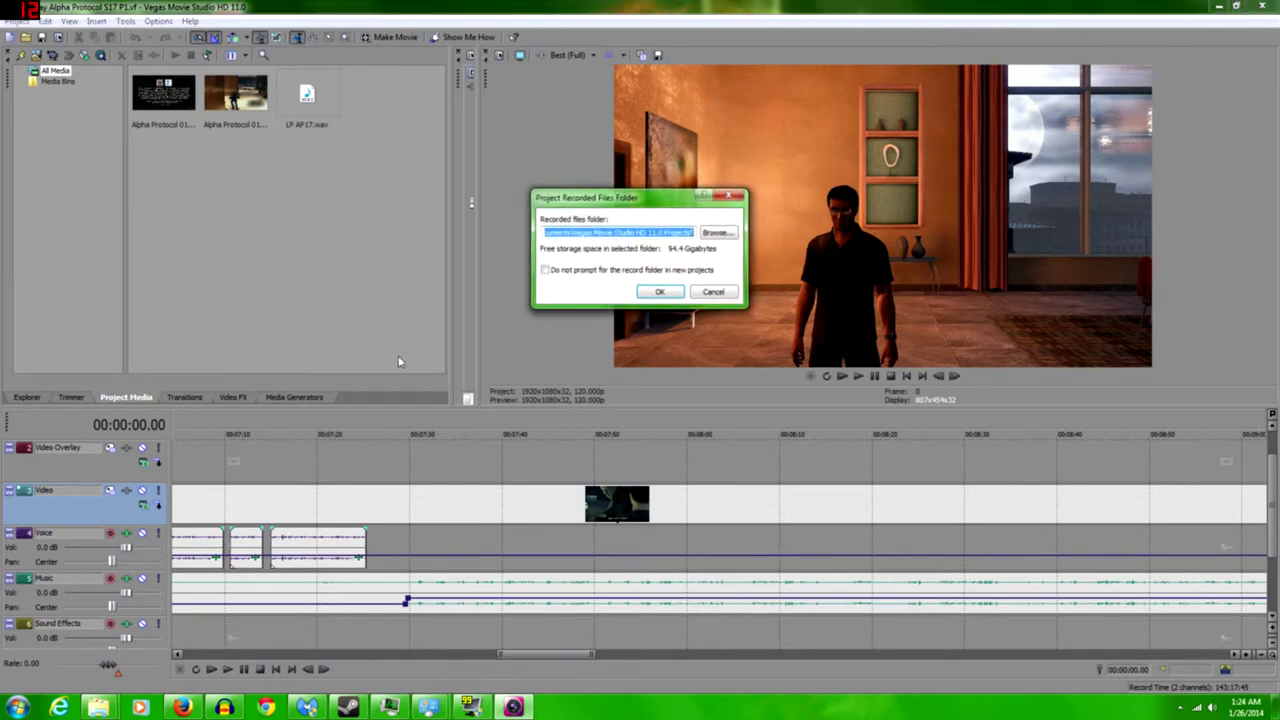
click(715, 233)
click(733, 385)
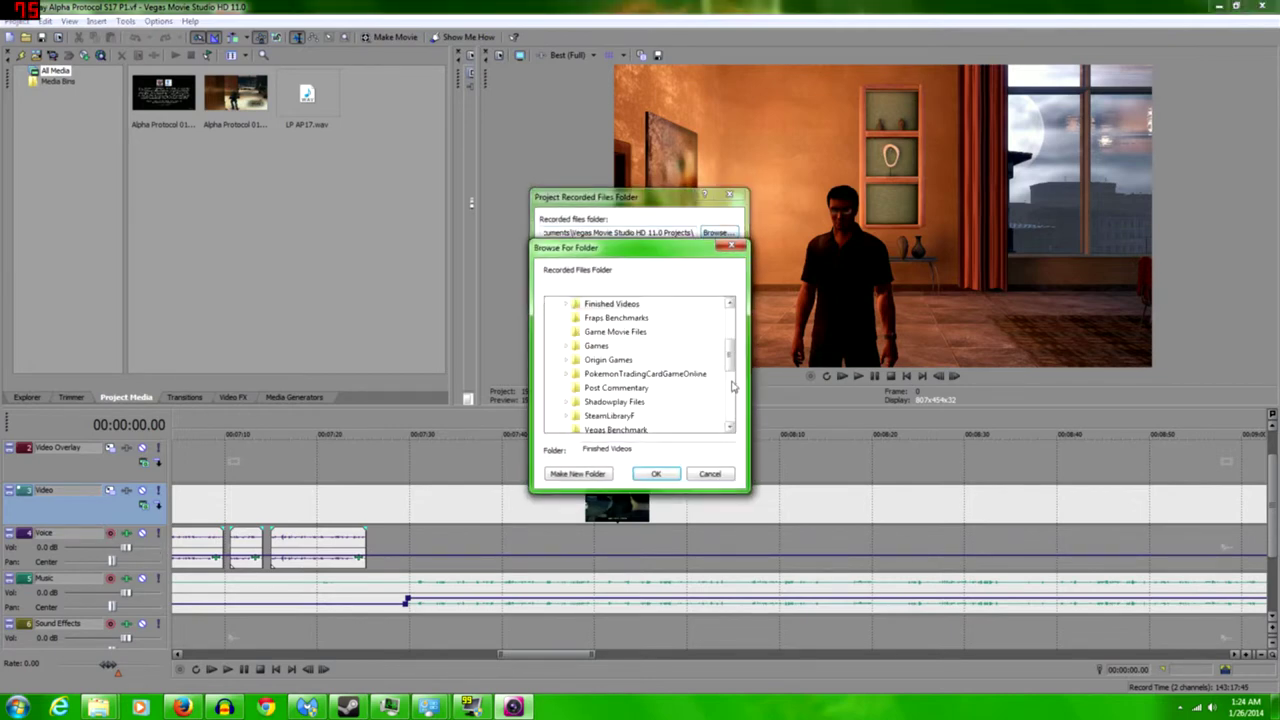
click(628, 388)
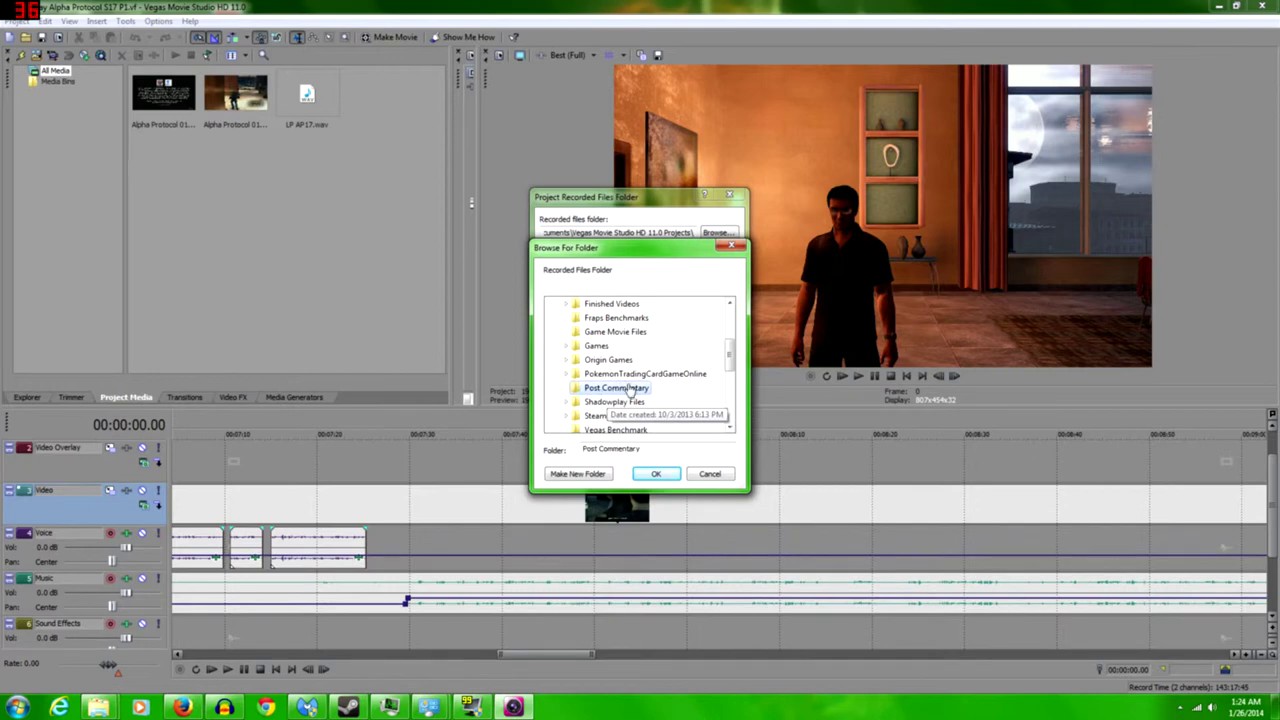
click(655, 476)
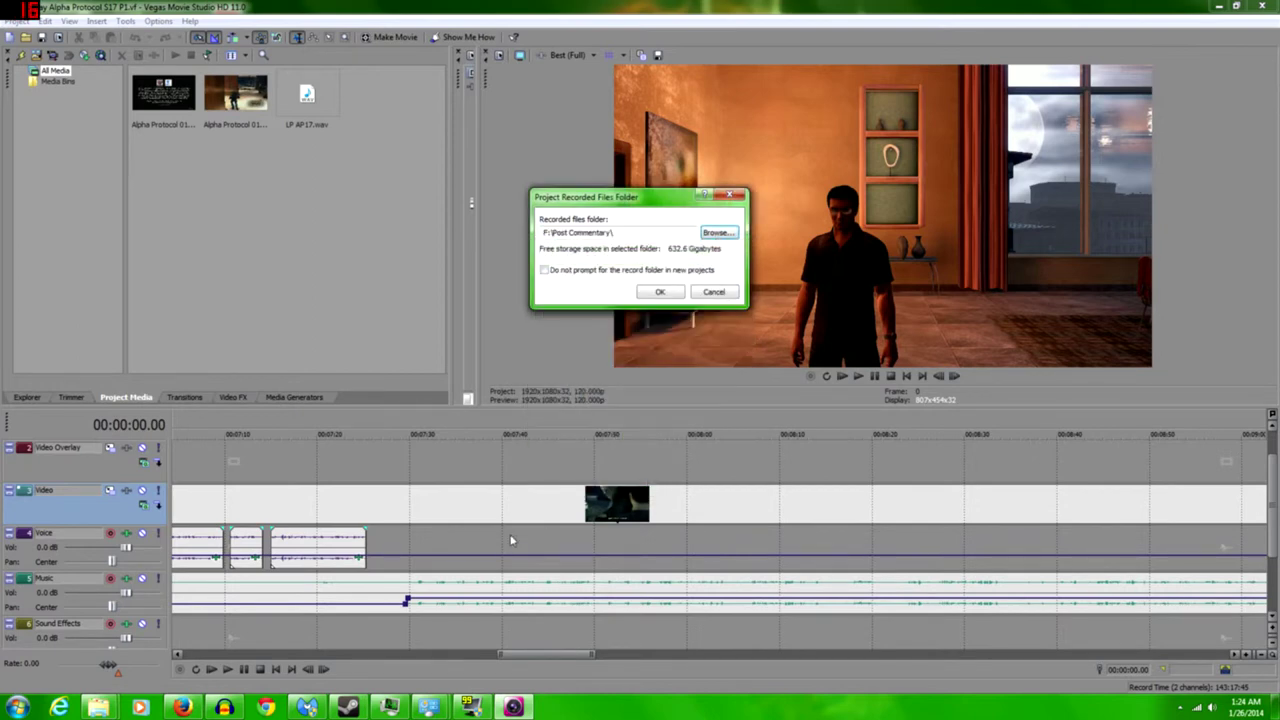
click(655, 292)
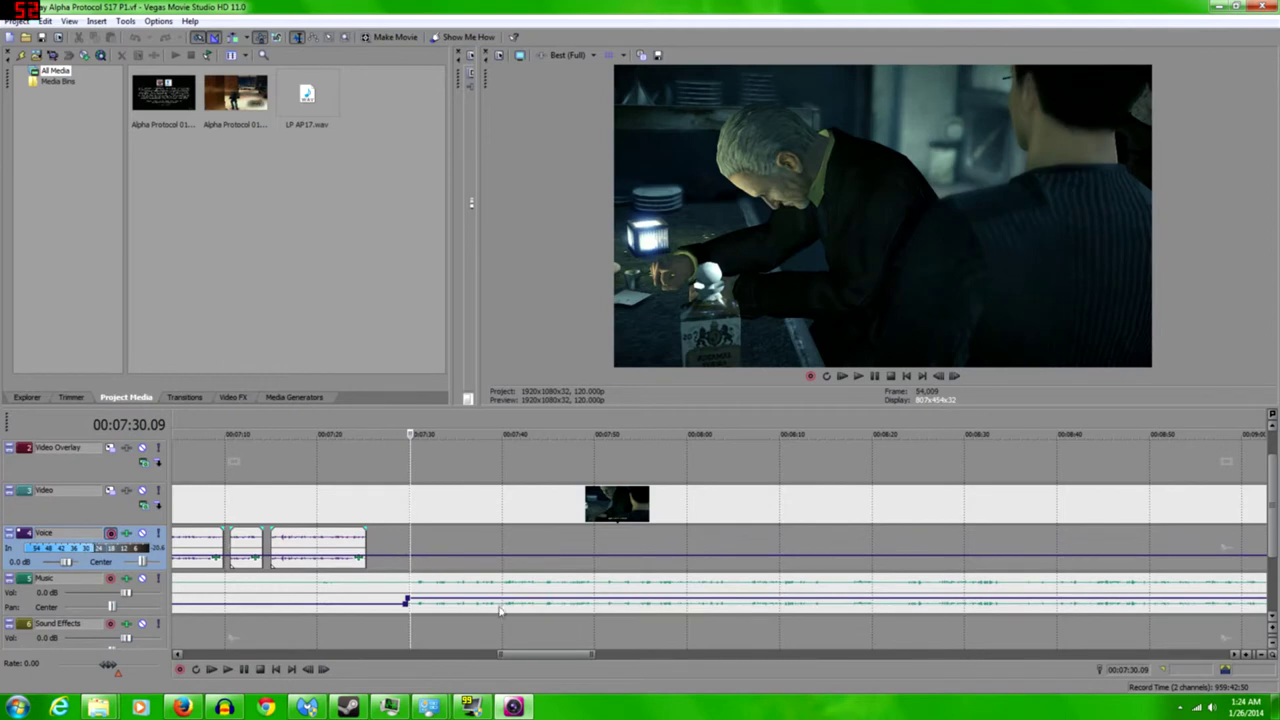
Record a short narration take at 7:30, keep it, and play it back
click(179, 670)
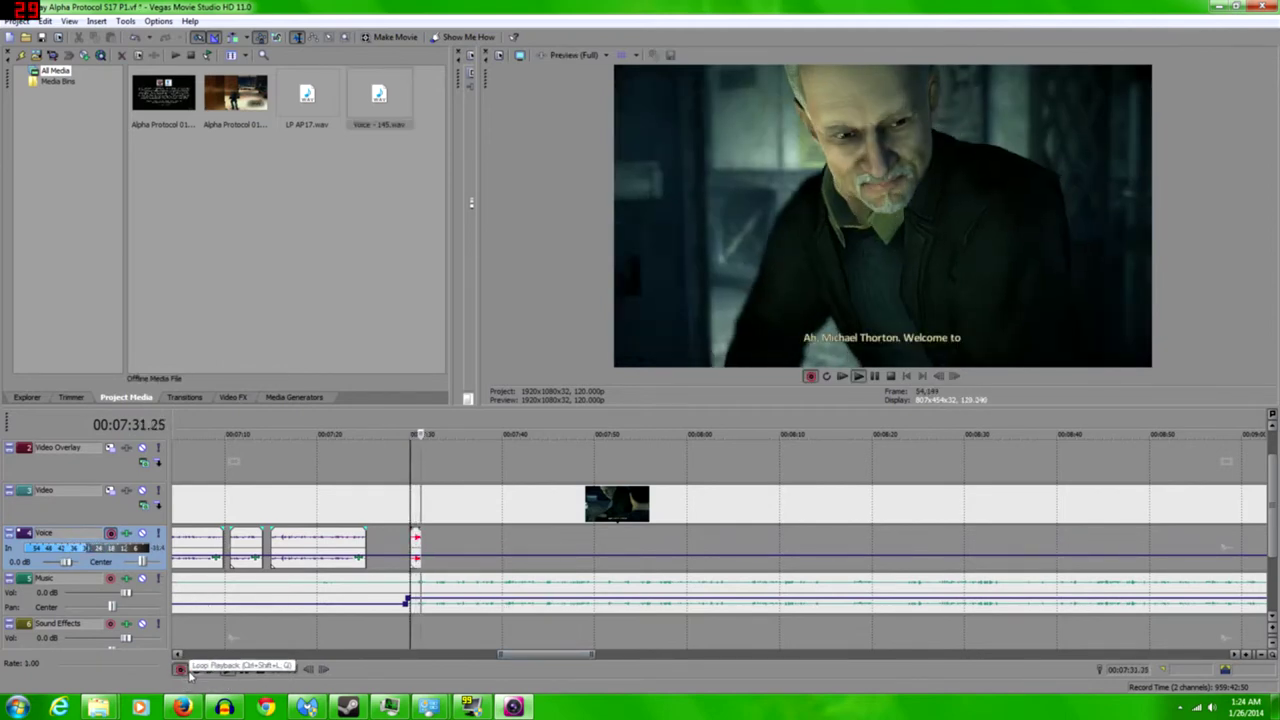
click(179, 669)
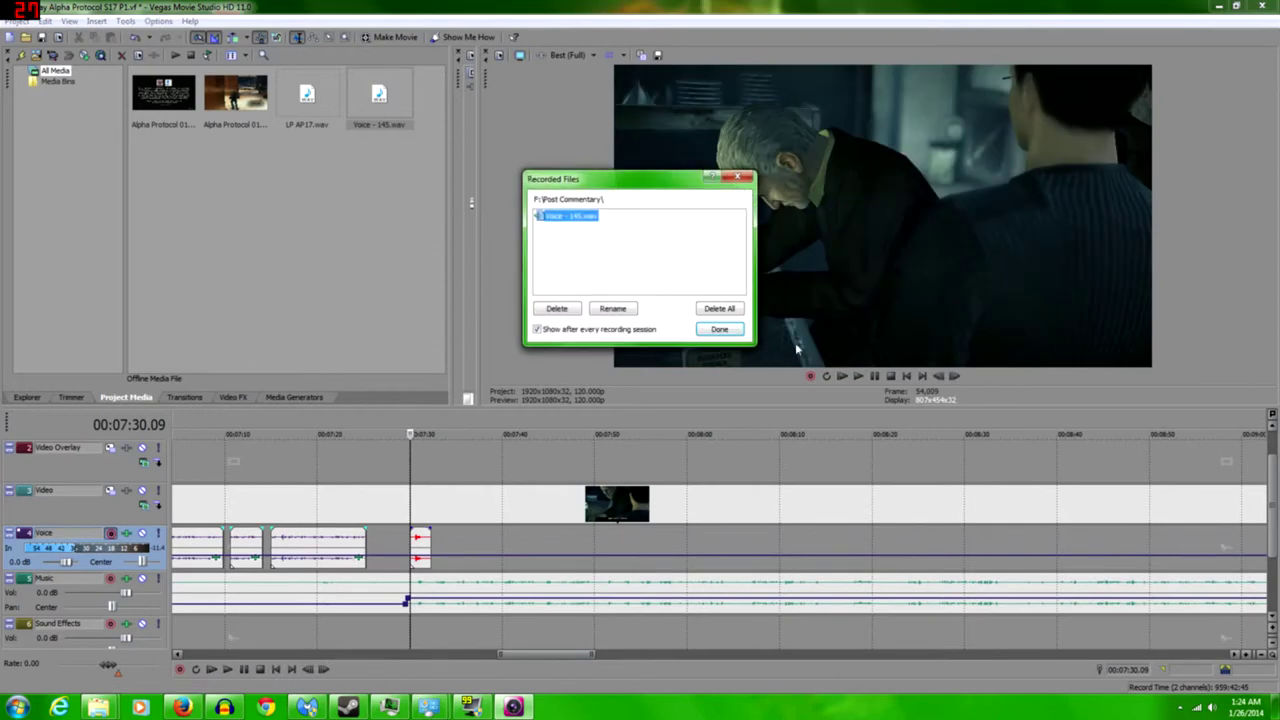
click(720, 330)
click(858, 376)
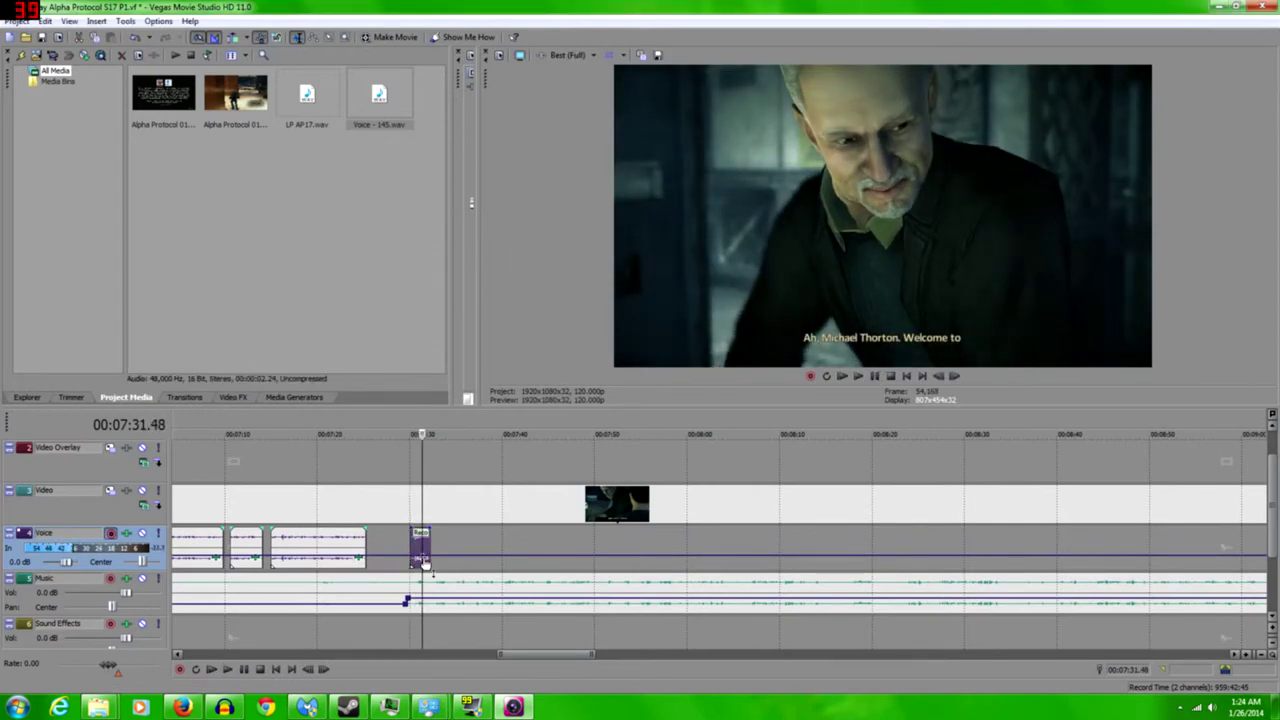
Add ExpressFX Audio Restoration to the Voice - 145 clip, leaving the default preset
click(426, 532)
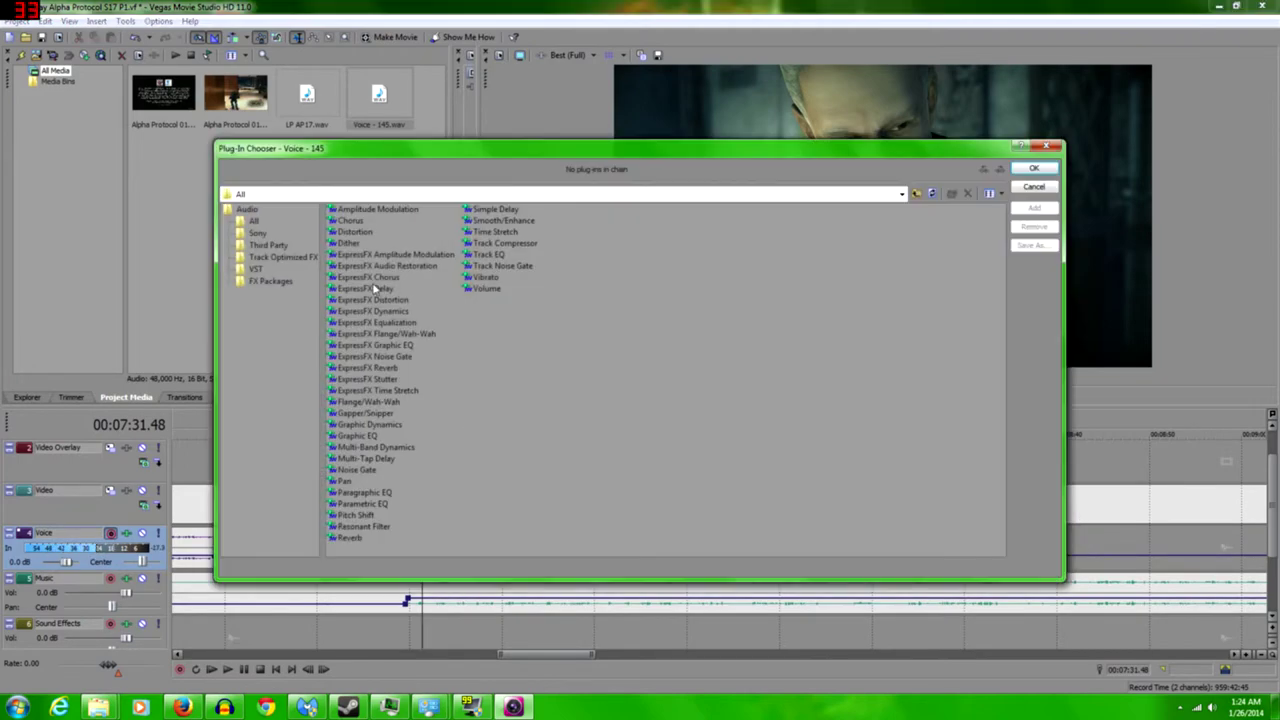
click(378, 268)
click(1034, 208)
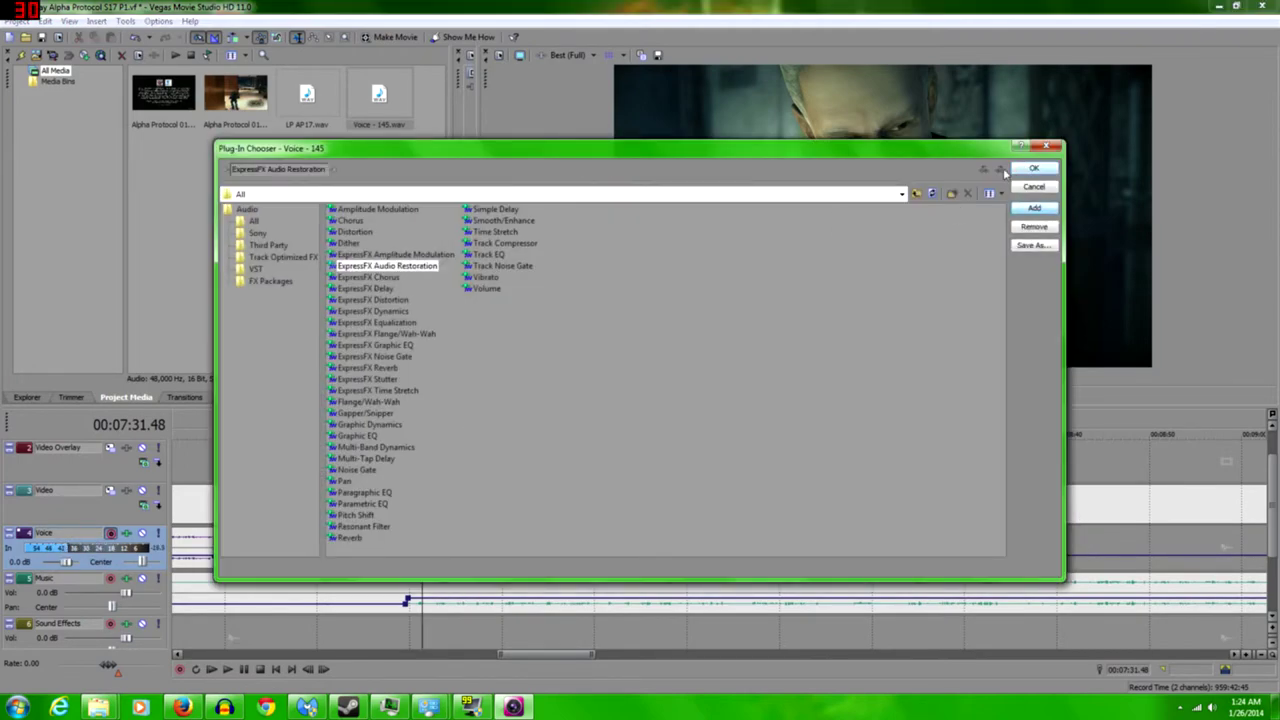
click(1034, 168)
click(528, 210)
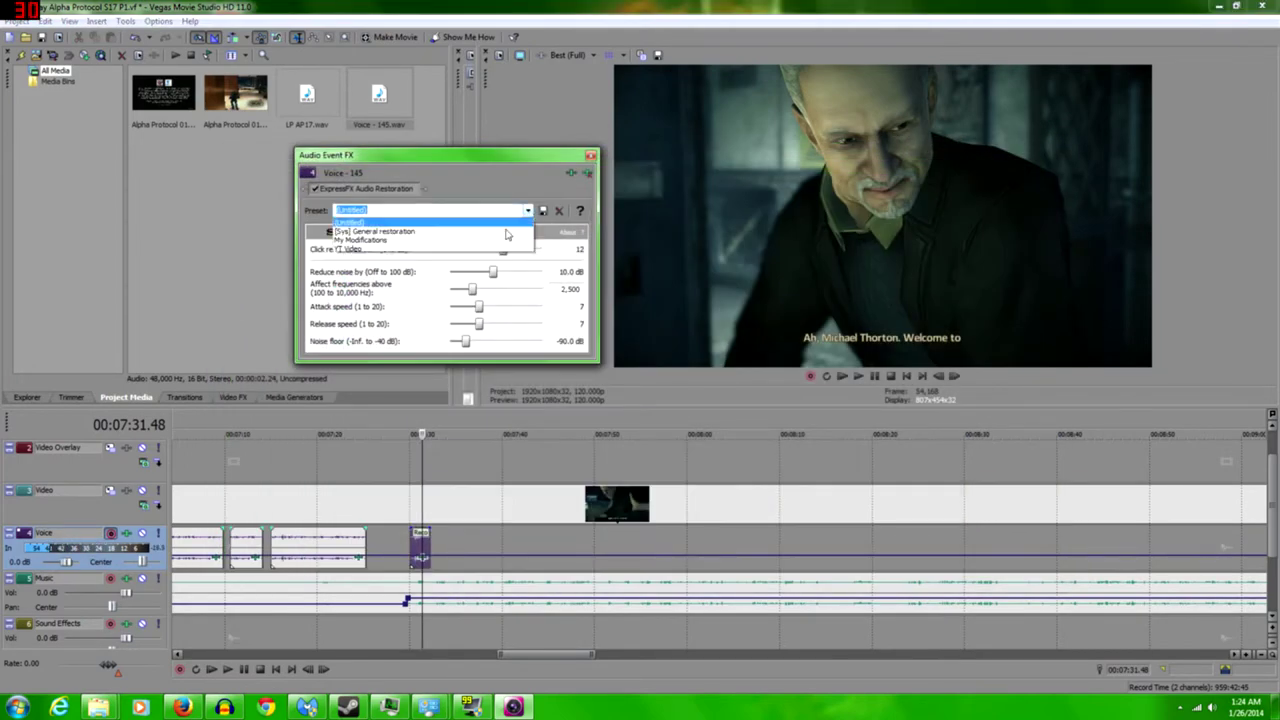
click(480, 222)
click(590, 158)
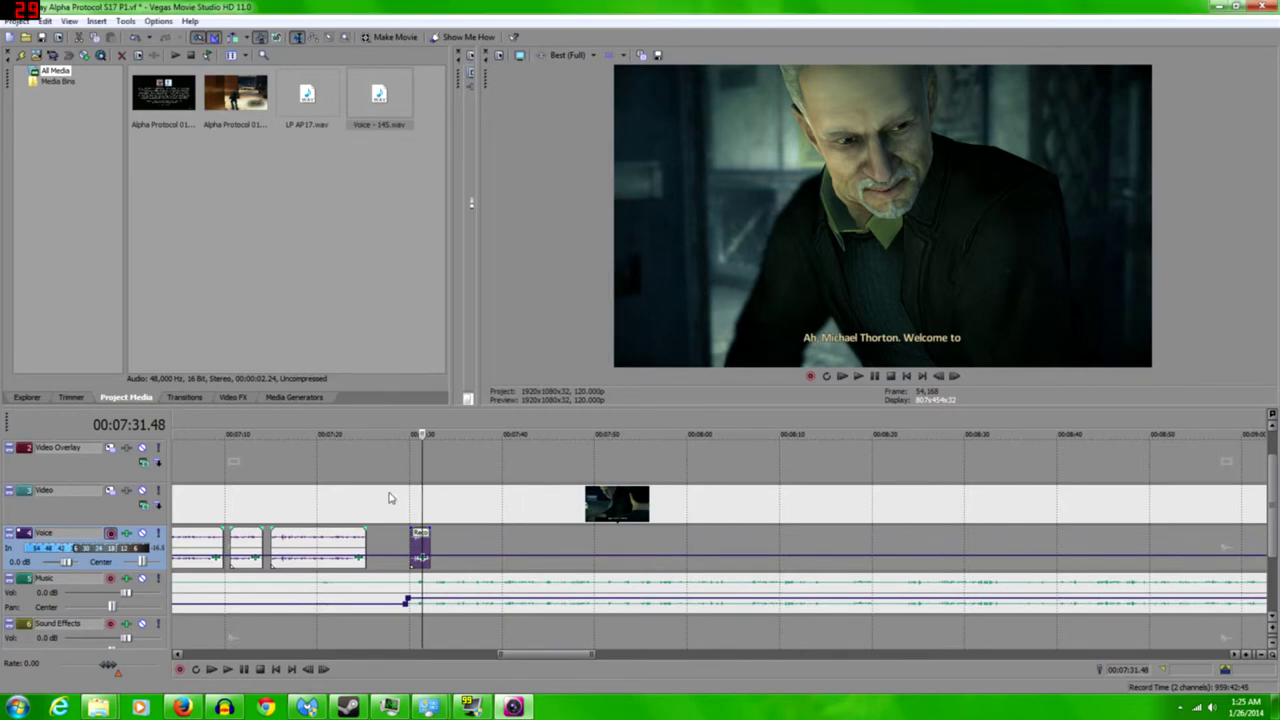
click(408, 458)
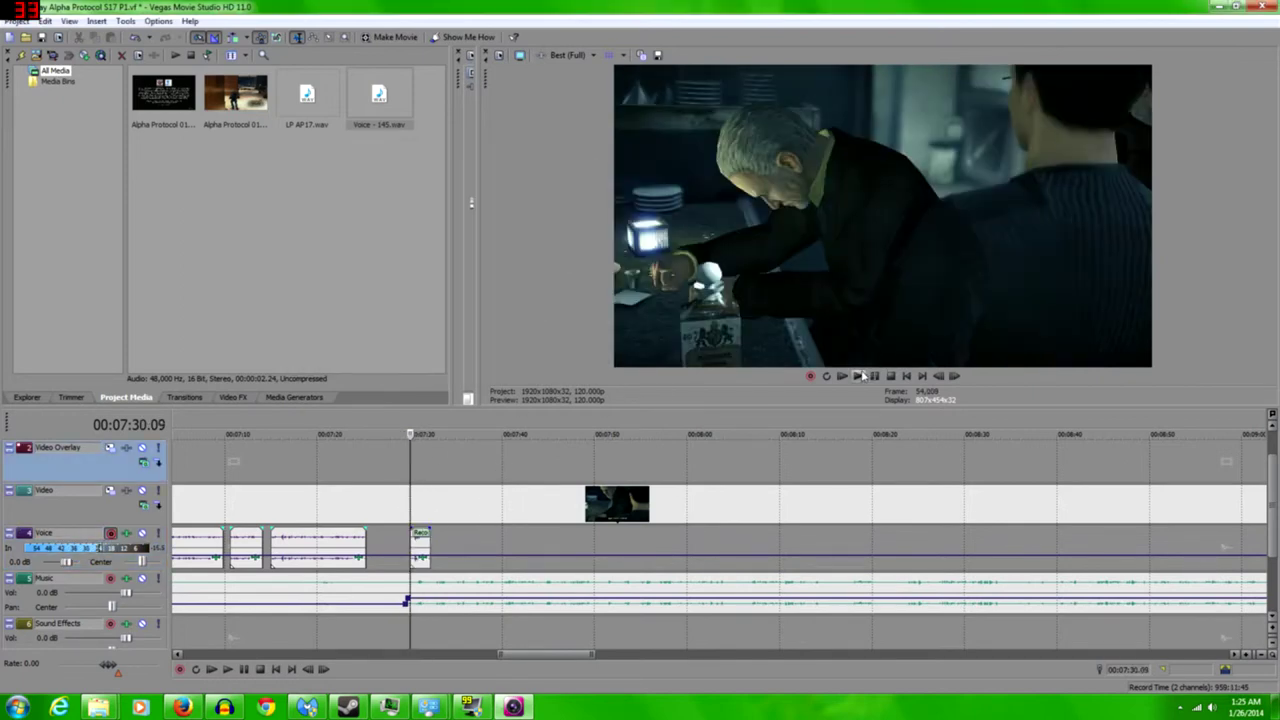
Listen to the restored Voice - 145 take, then delete it from the Voice track
click(858, 376)
click(874, 376)
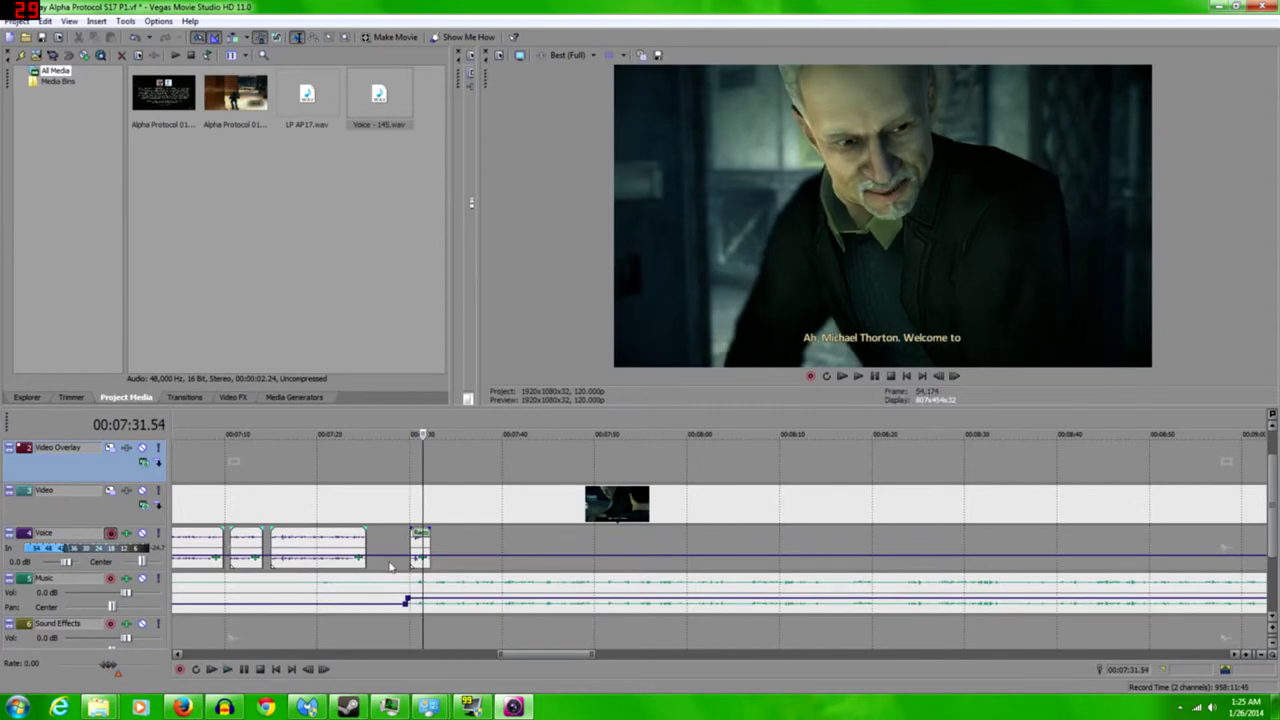
right_click(424, 543)
click(455, 373)
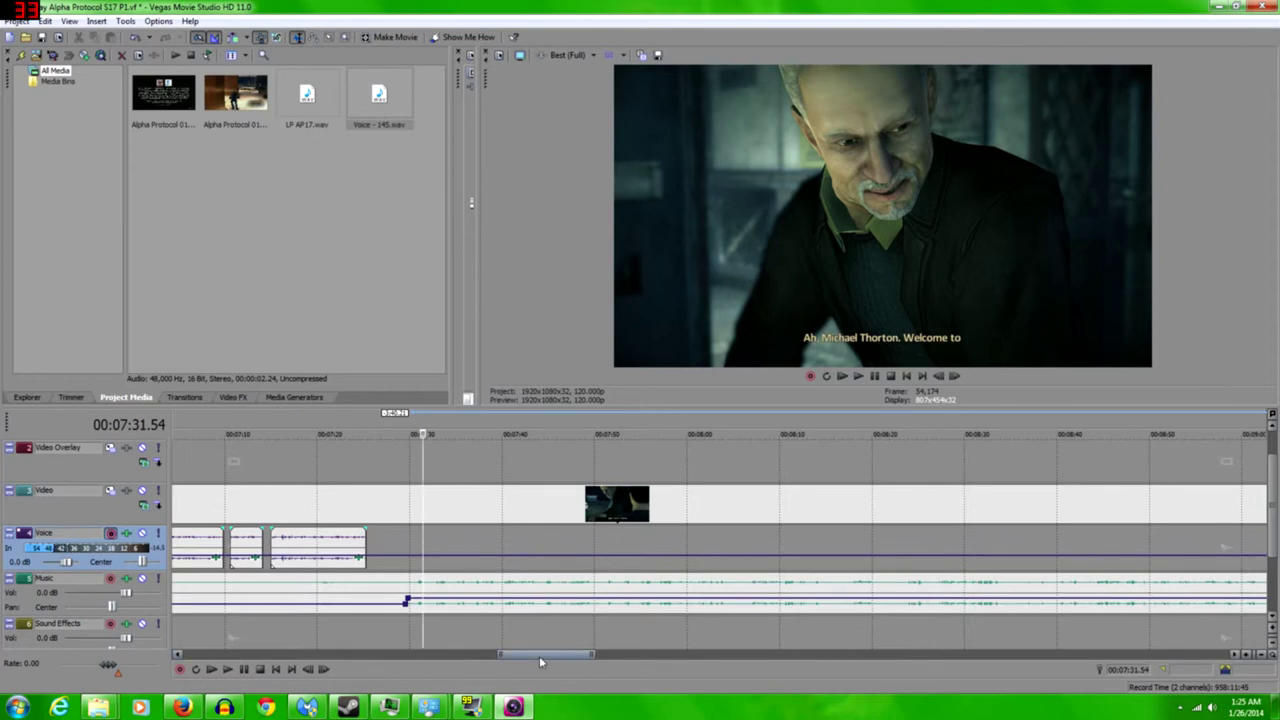
drag(539, 656, 212, 655)
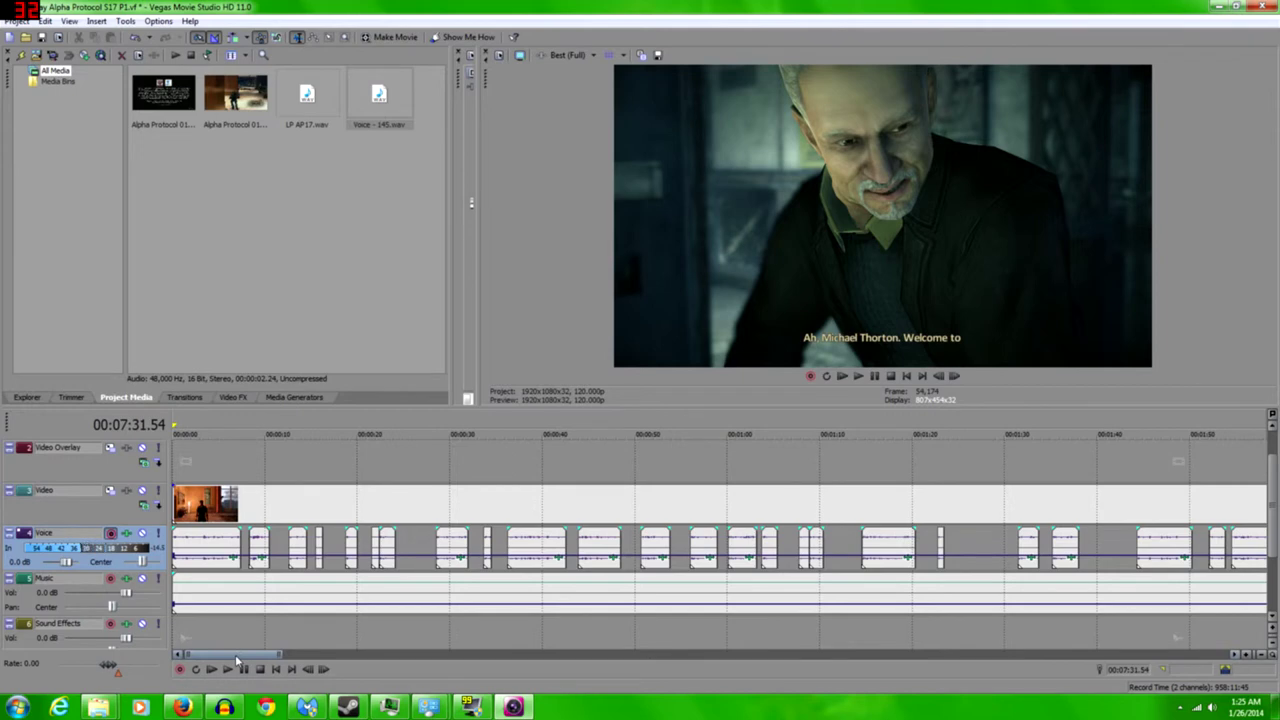
drag(235, 654, 253, 630)
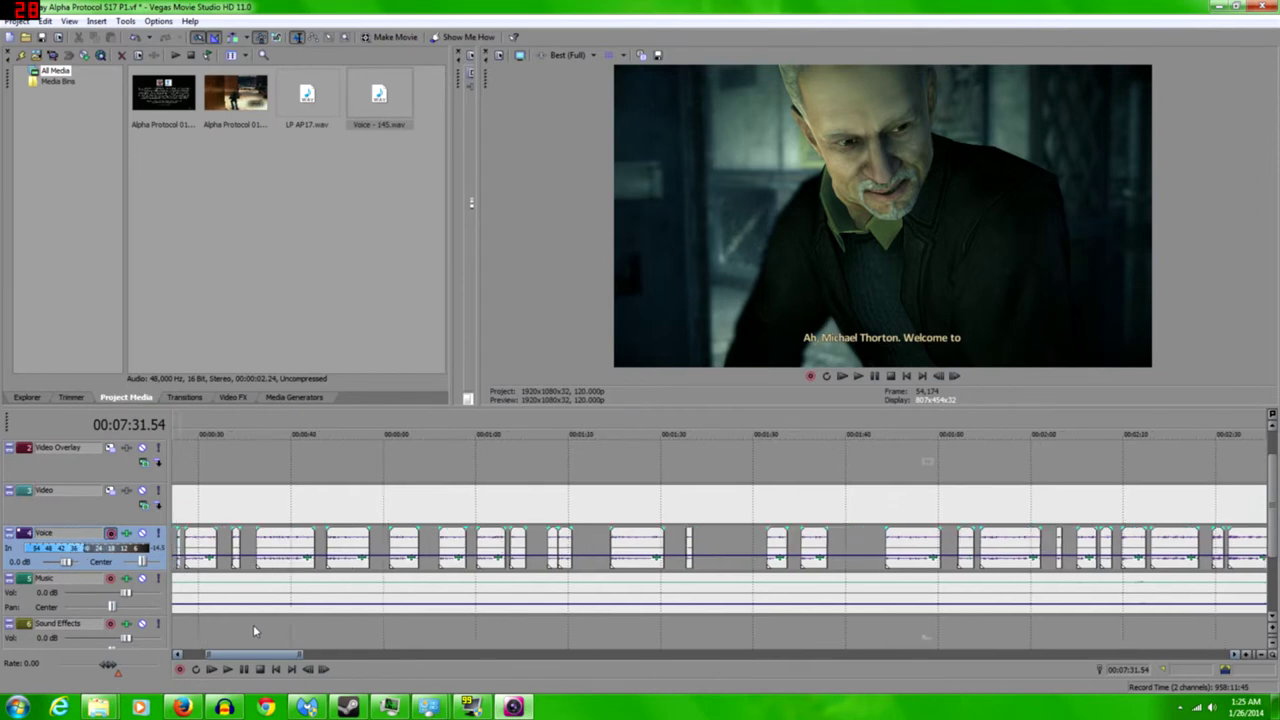
Move the edit point into the gameplay clip near 2:37
click(257, 625)
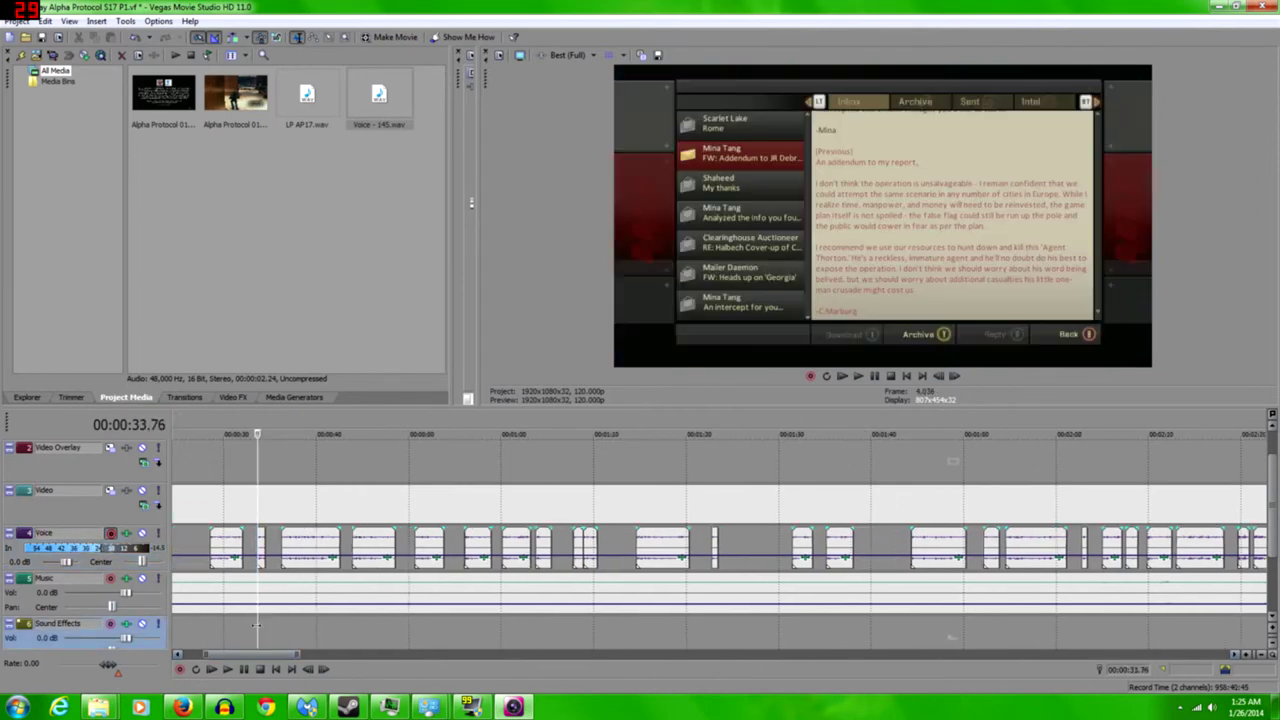
click(340, 656)
click(864, 521)
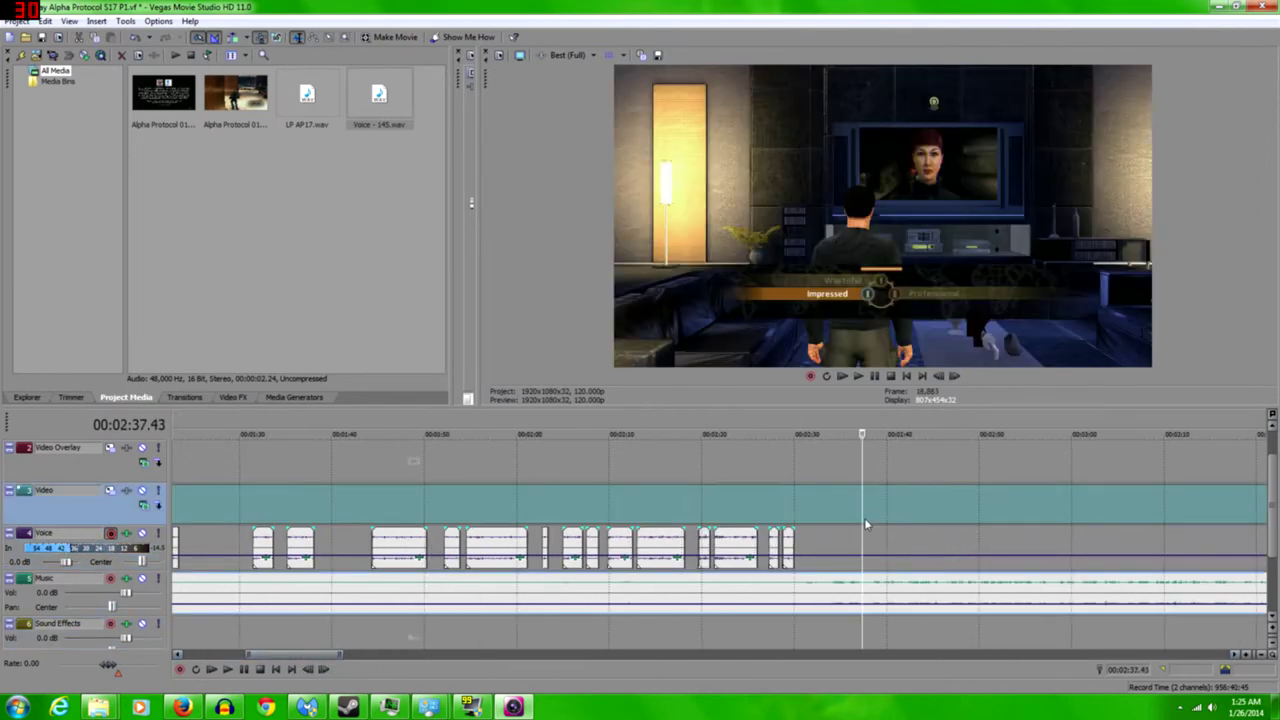
key(ctrl+v)
Apply the Sony Black and White video effect to the gameplay clip and preview it
right_click(885, 513)
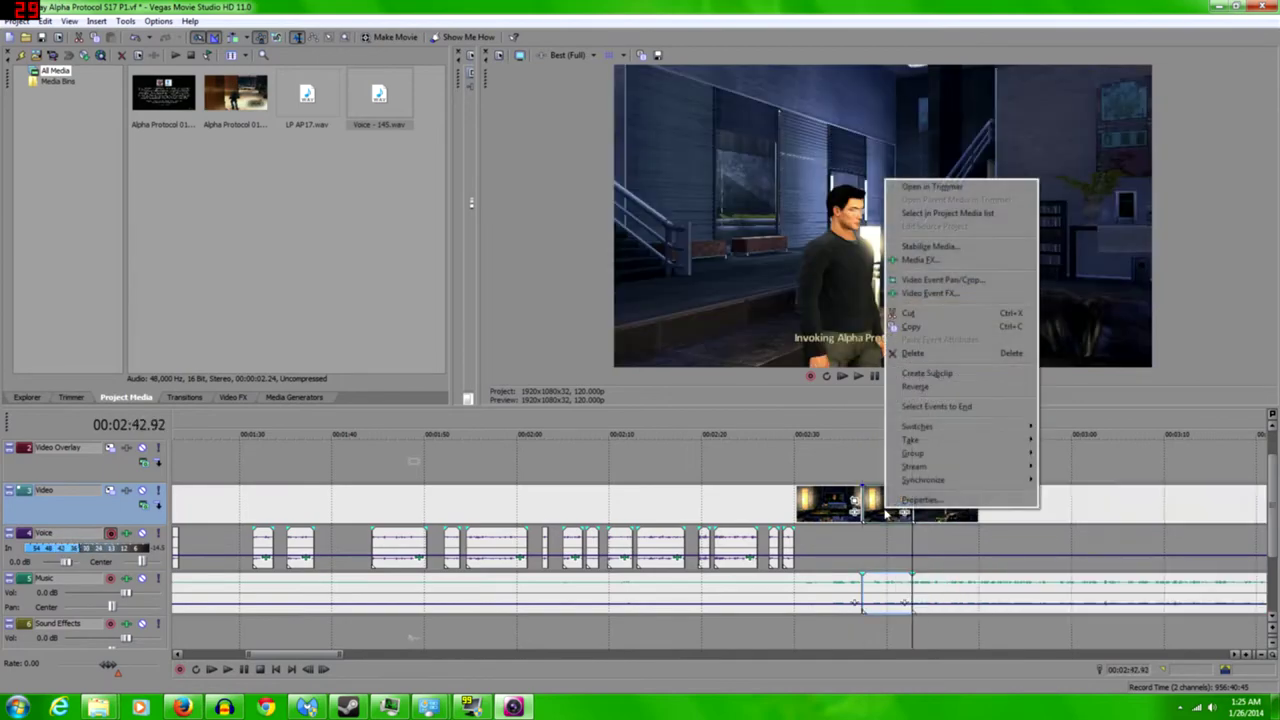
click(917, 294)
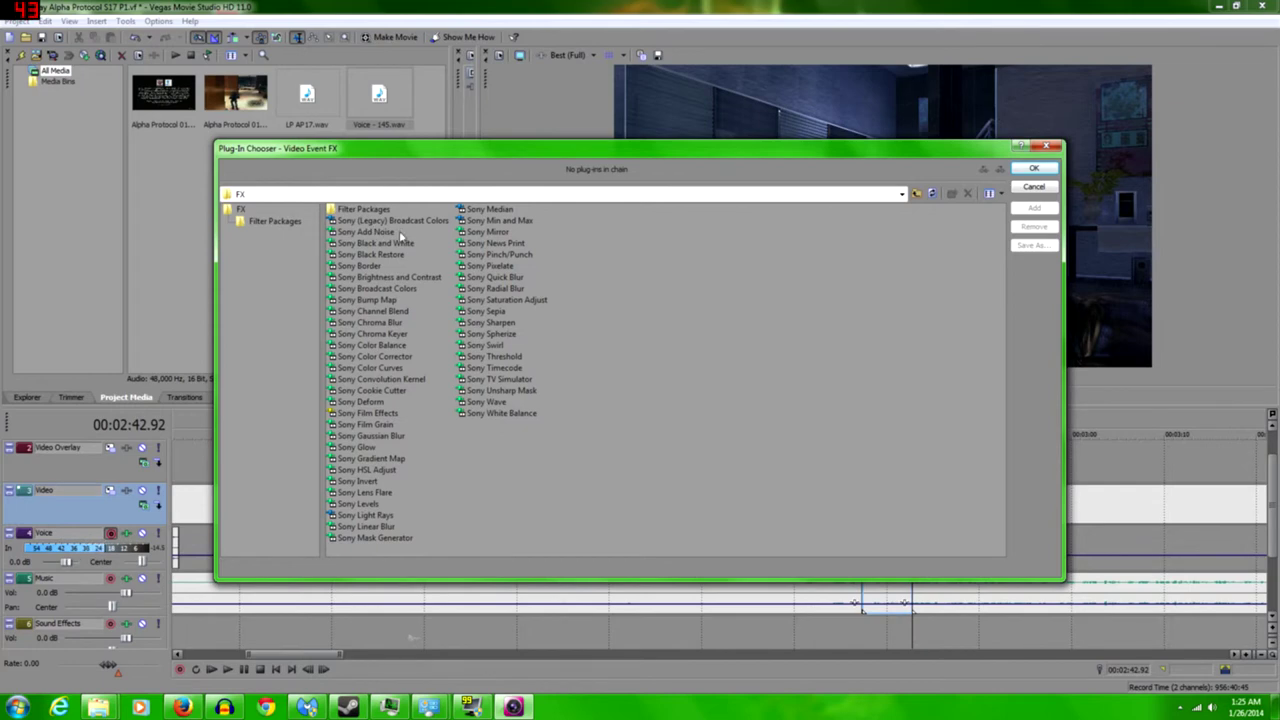
click(366, 232)
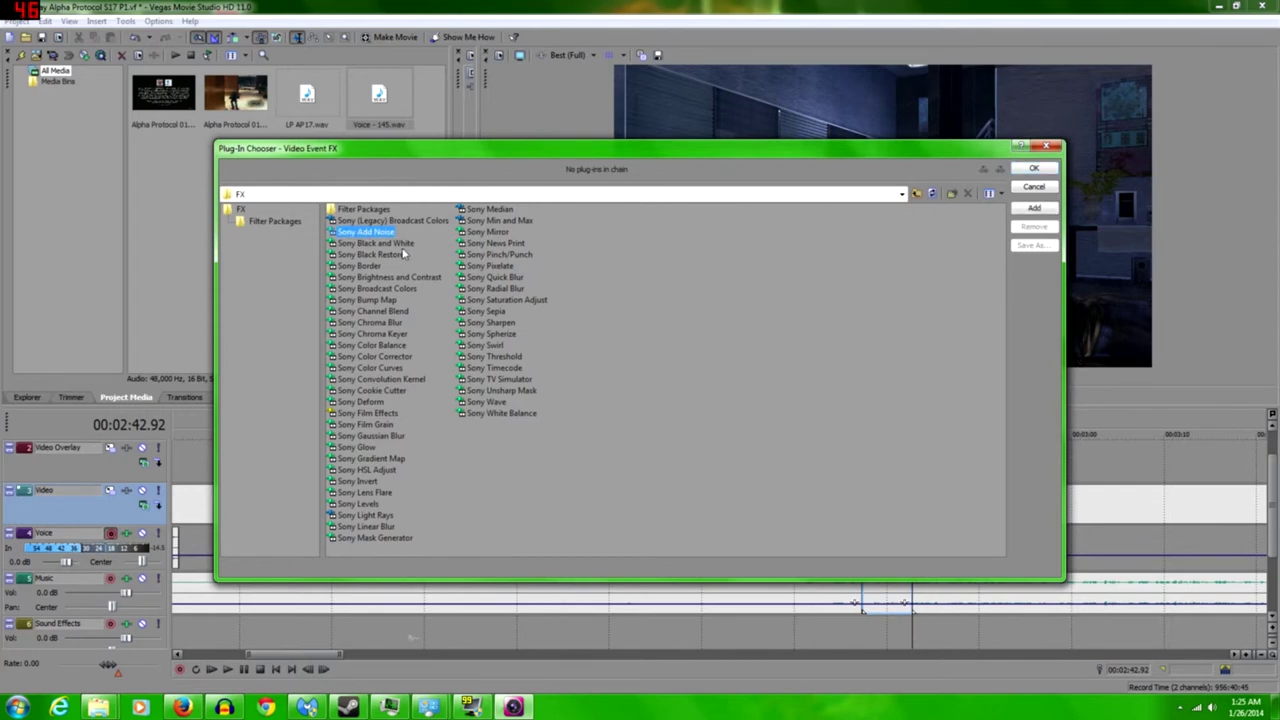
click(398, 243)
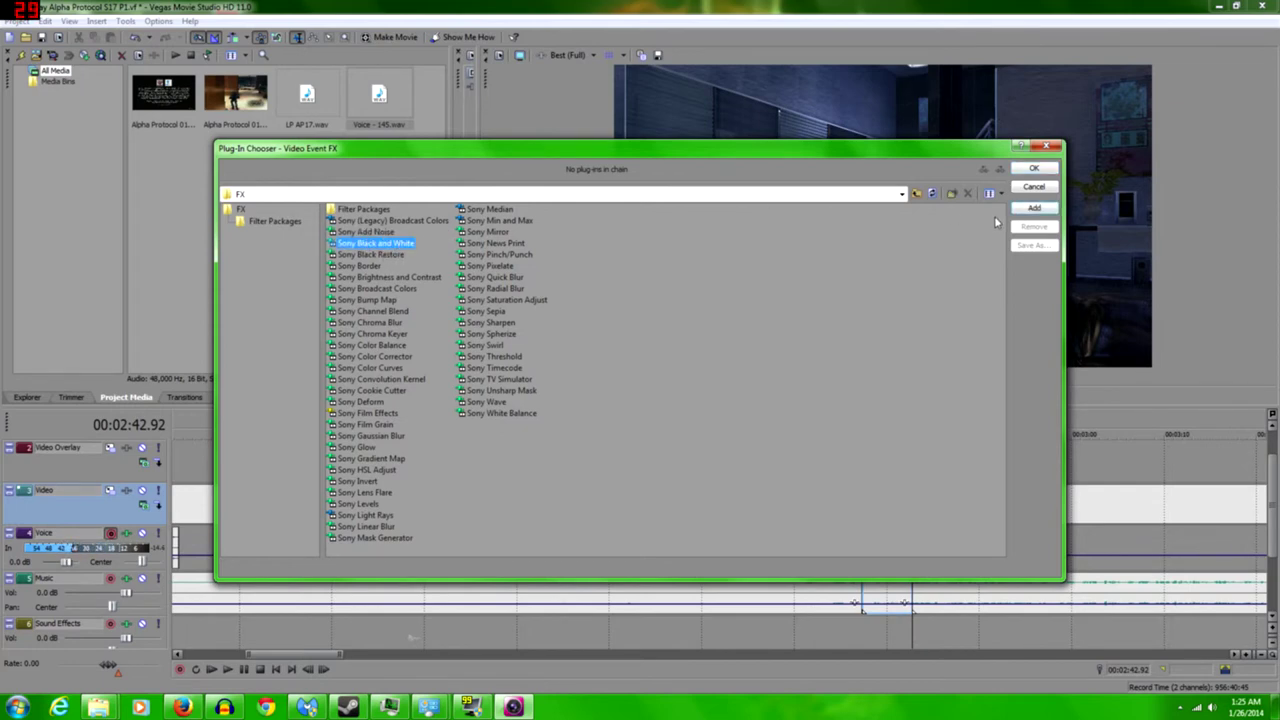
click(1034, 208)
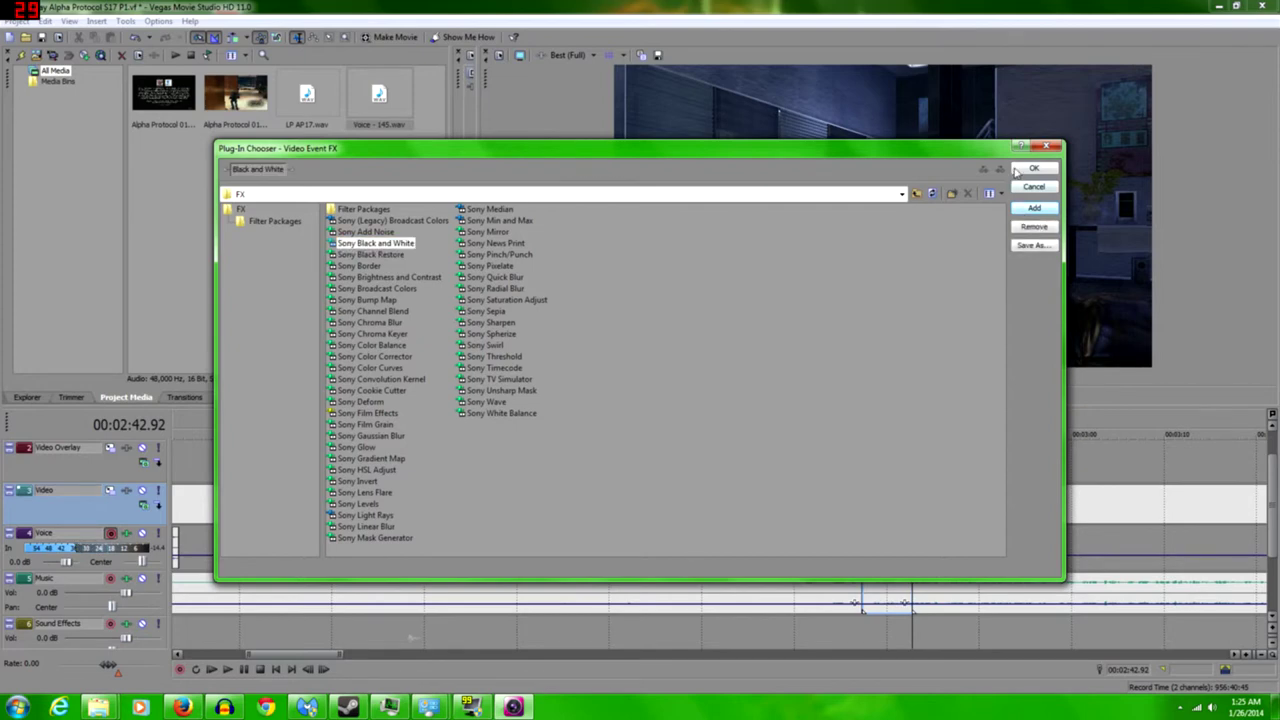
click(1034, 168)
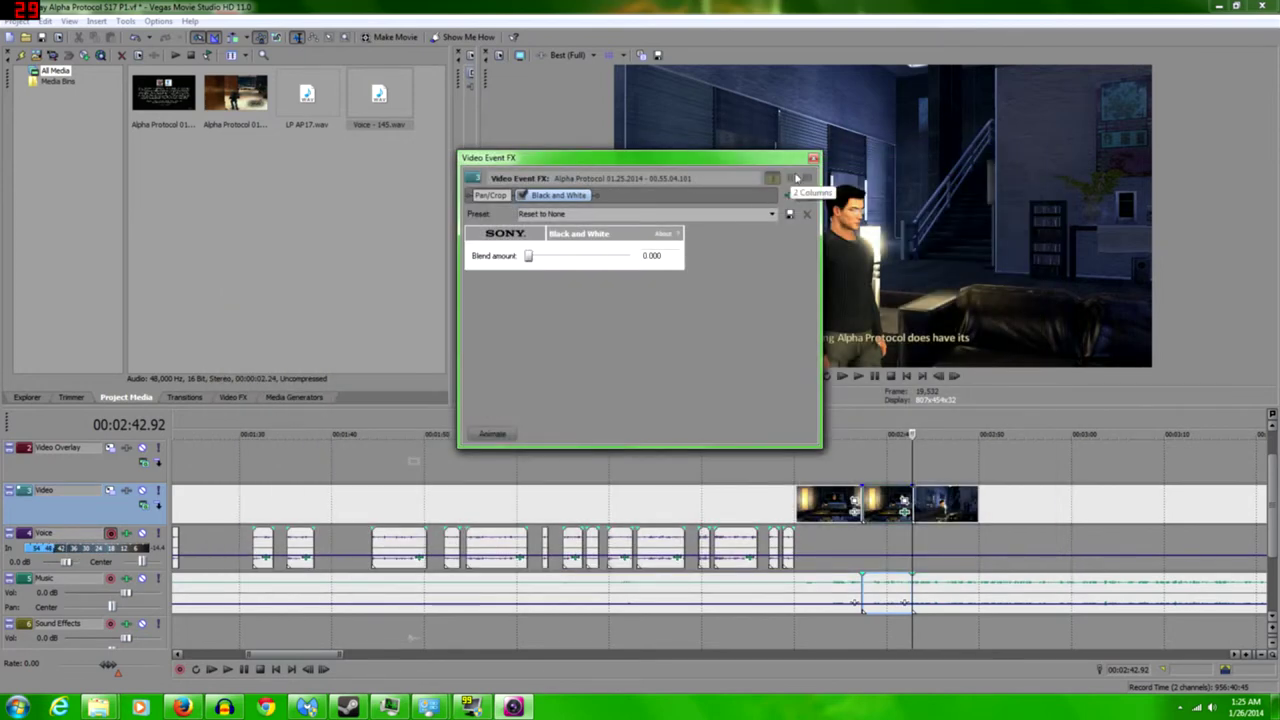
click(813, 157)
click(857, 466)
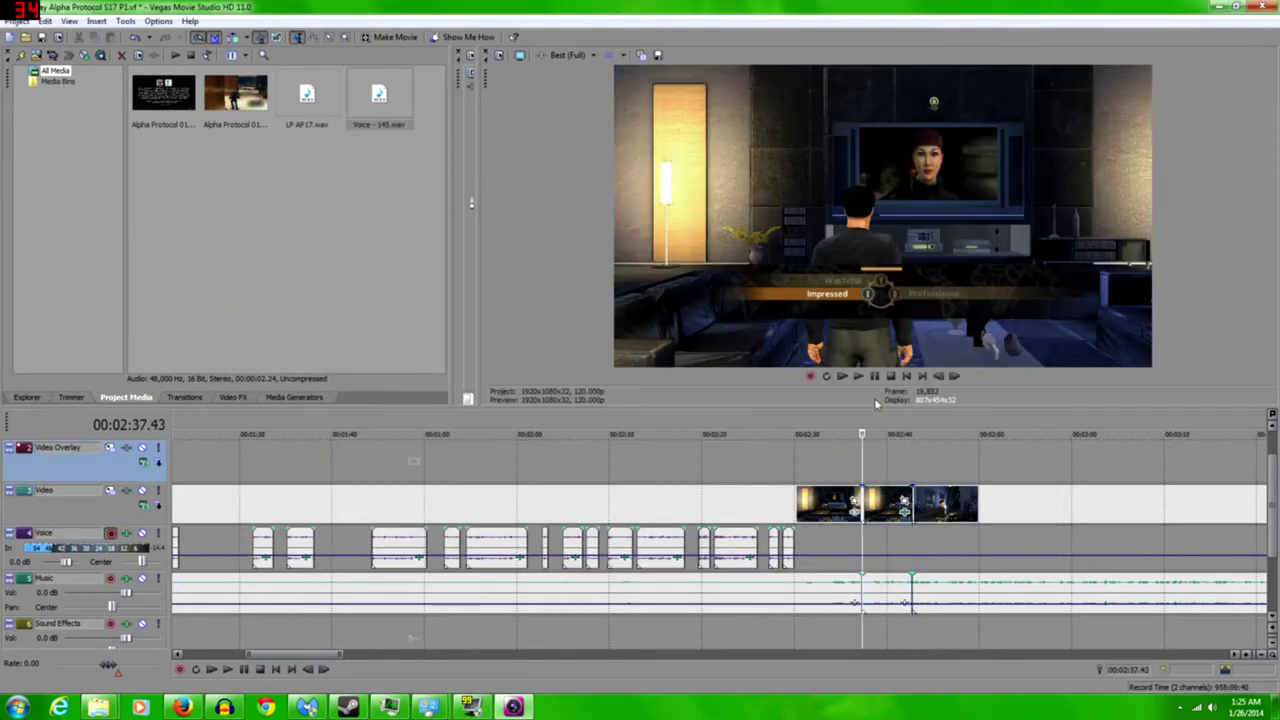
click(858, 376)
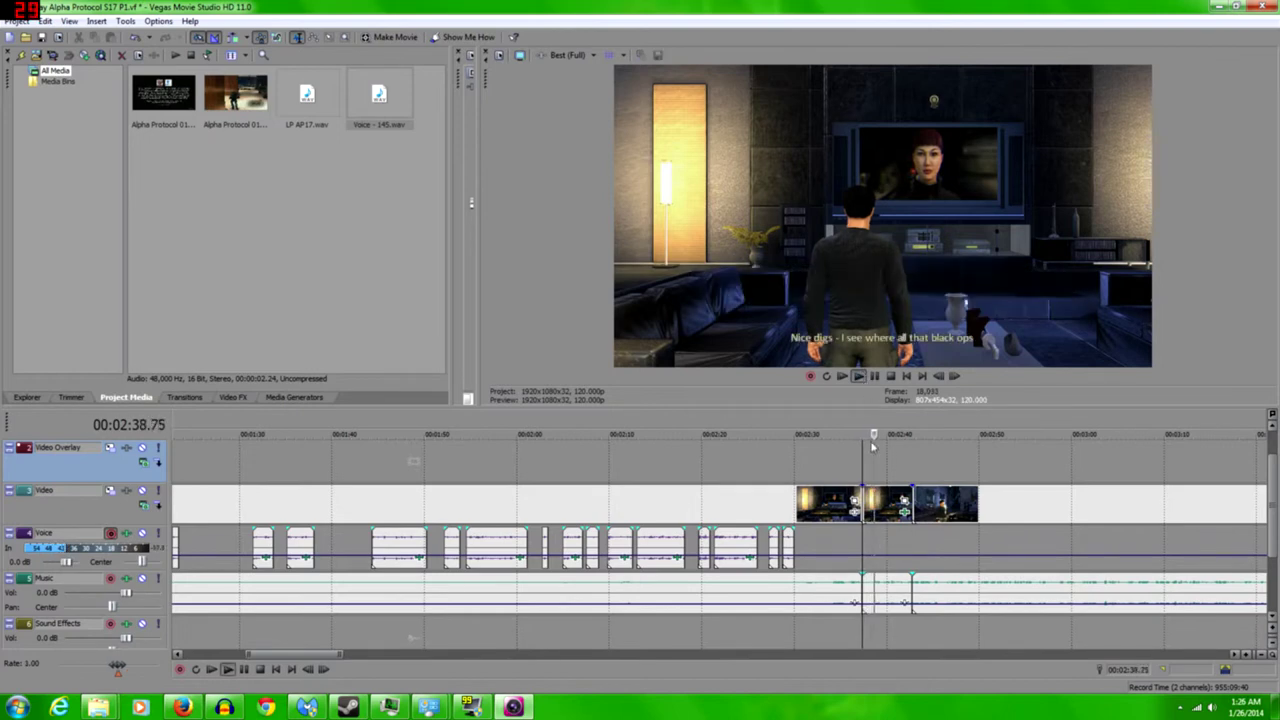
Raise the Black and White blend amount to 1.000, then remove the effect from the clip
right_click(890, 506)
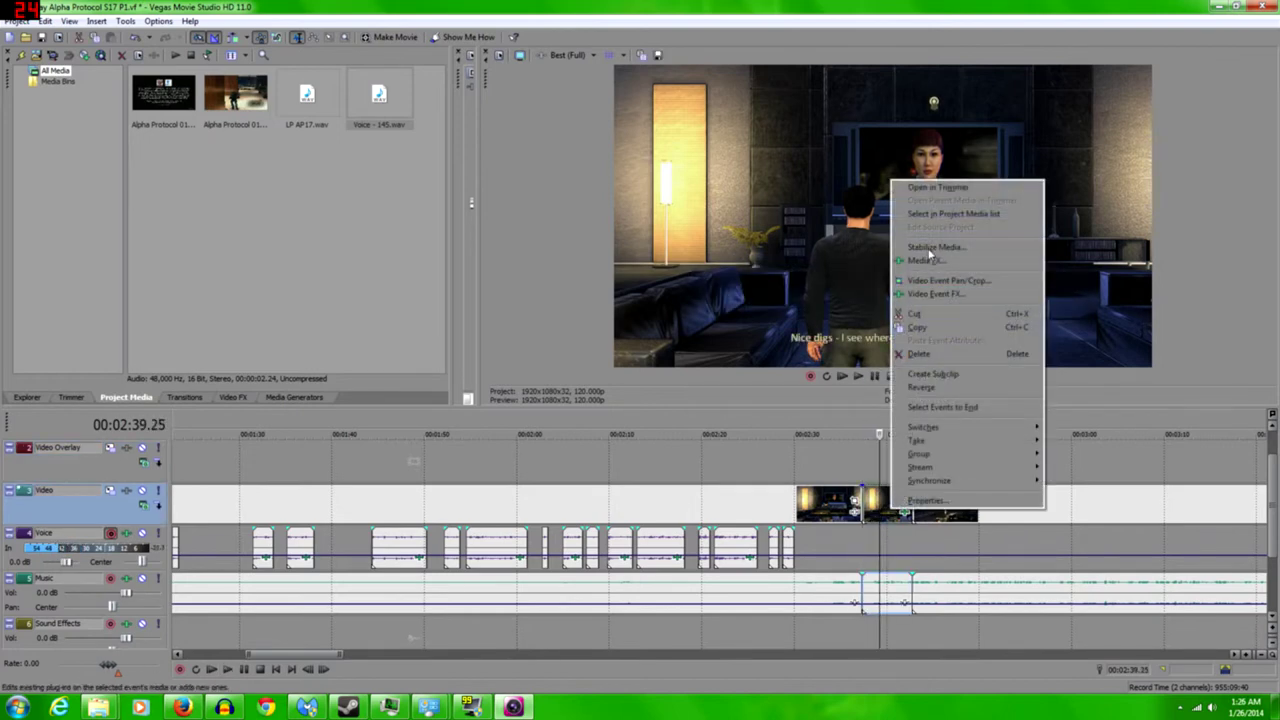
click(936, 294)
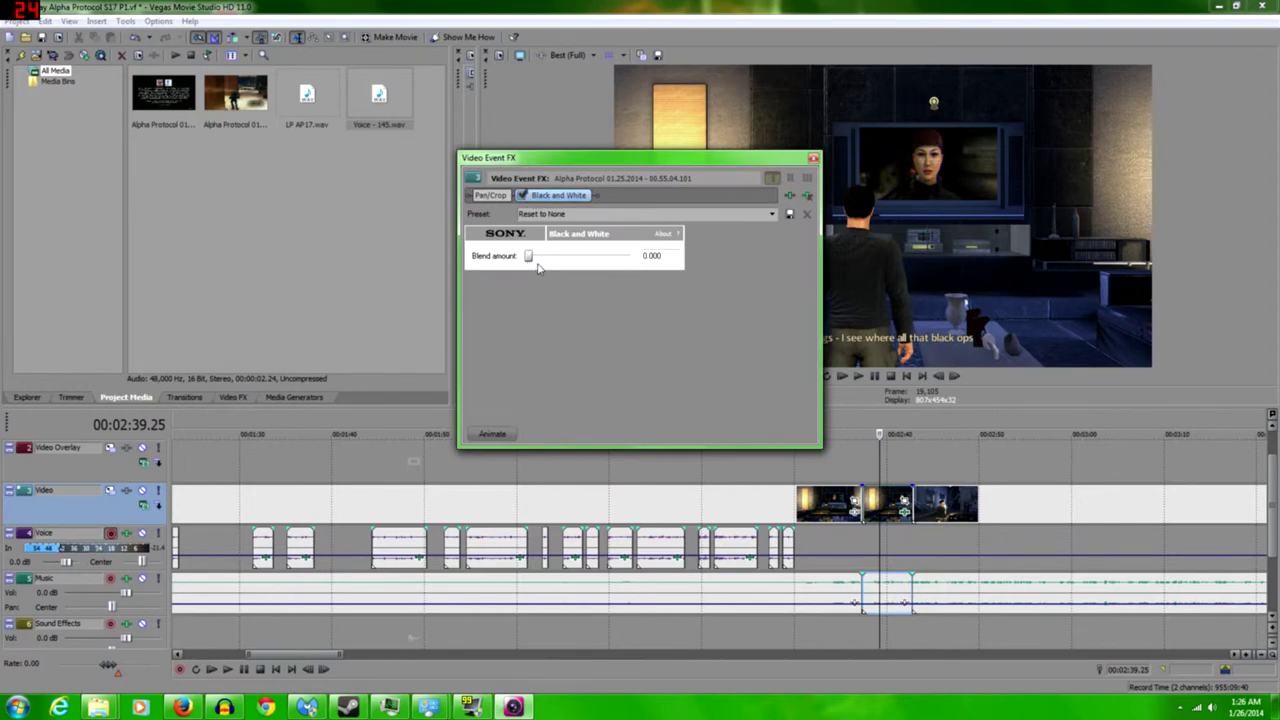
drag(560, 258, 634, 262)
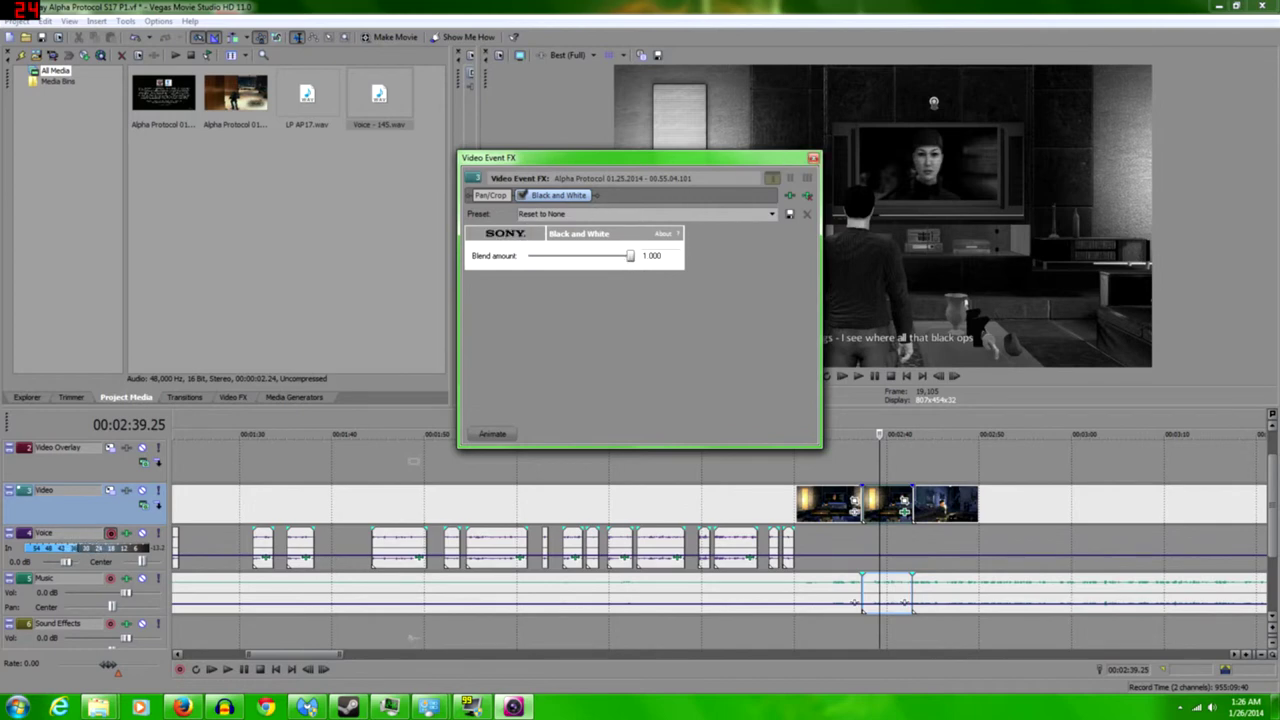
click(808, 195)
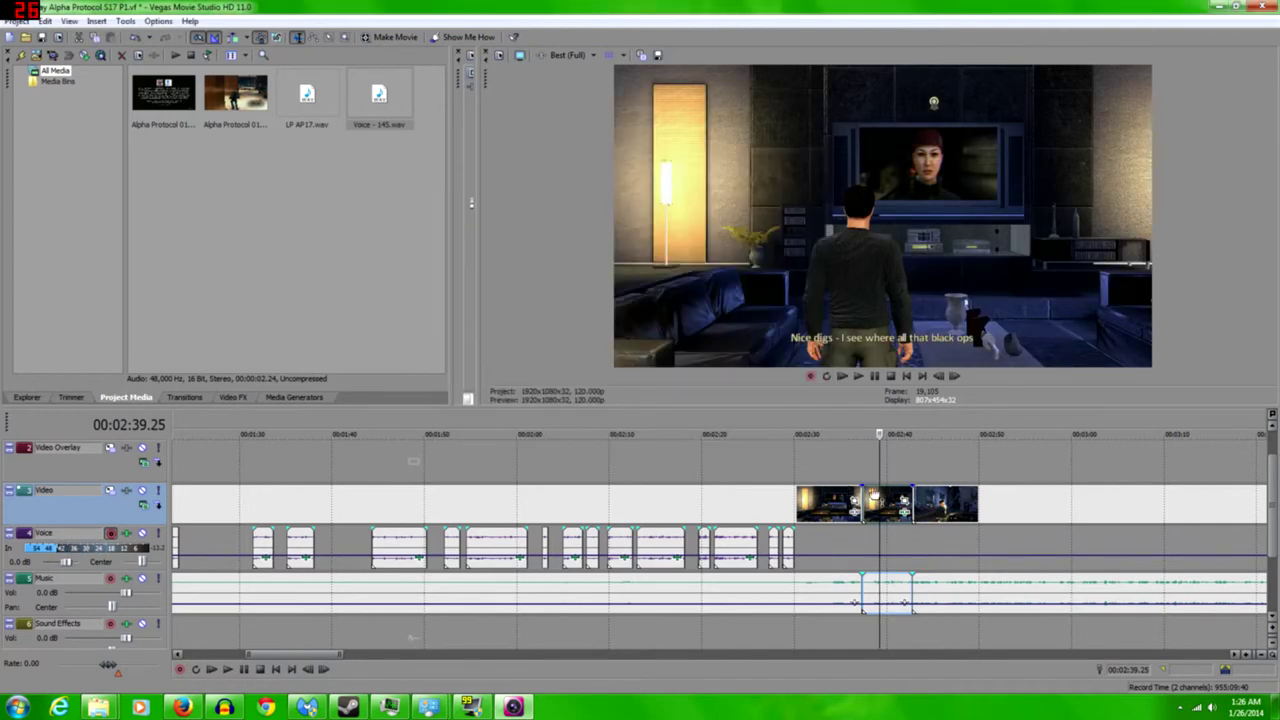
Delete the middle gameplay piece with its music and slide the remaining pieces together
right_click(712, 548)
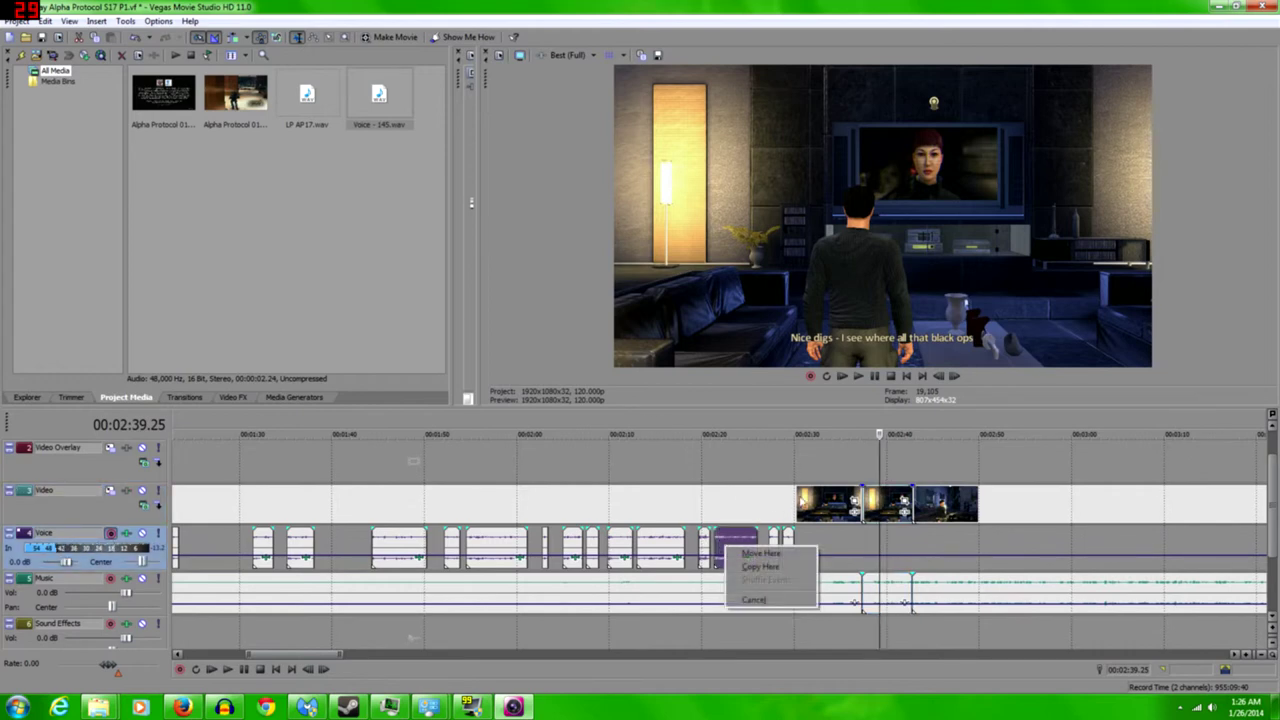
click(966, 520)
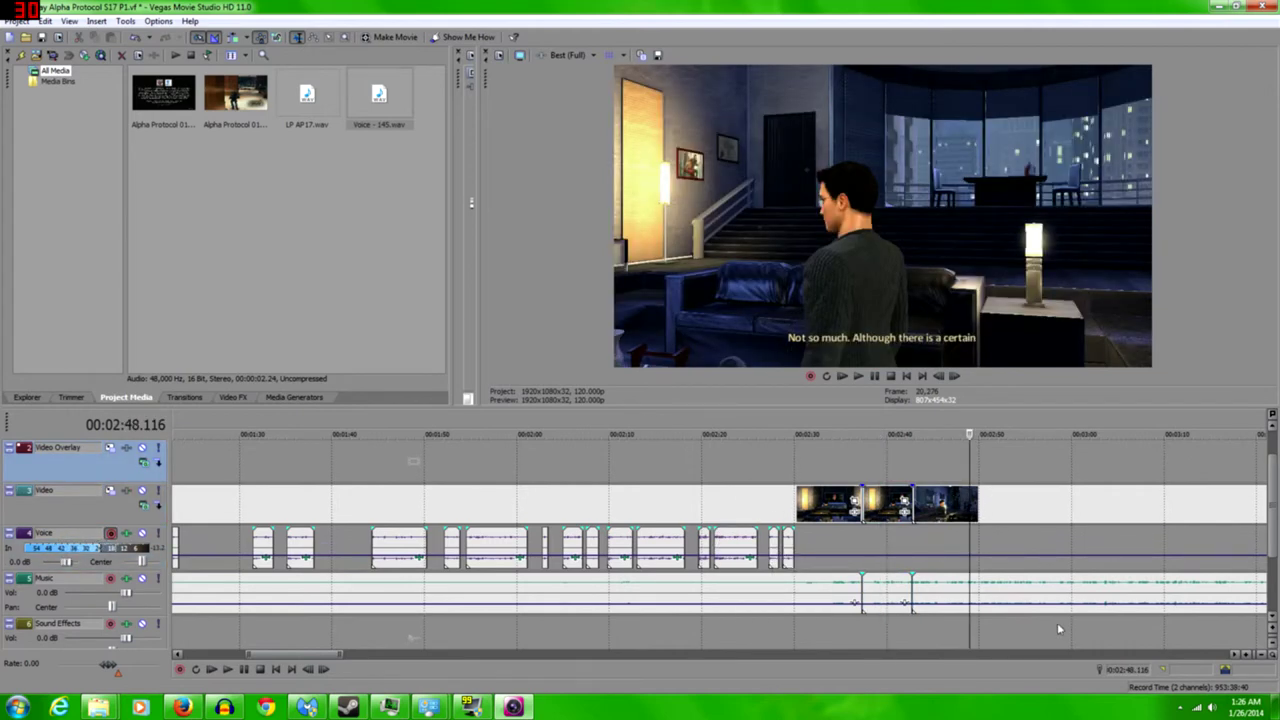
drag(270, 656, 287, 656)
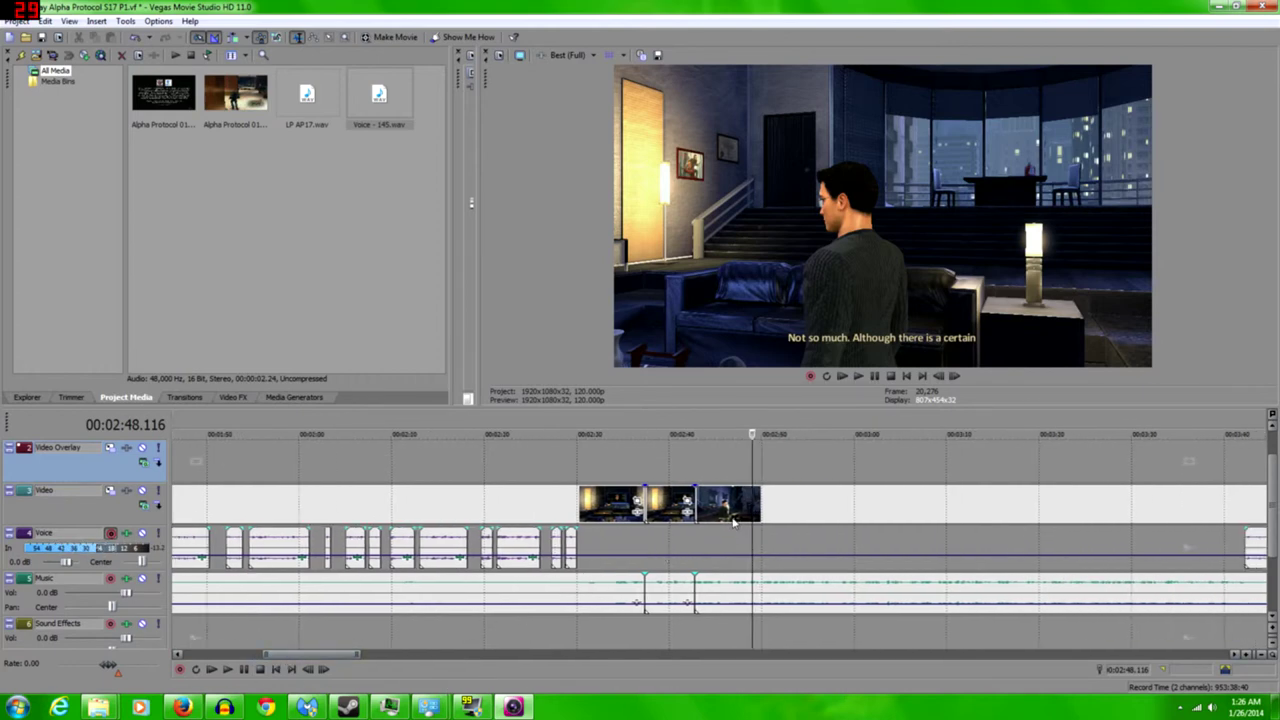
drag(721, 510, 753, 510)
right_click(667, 505)
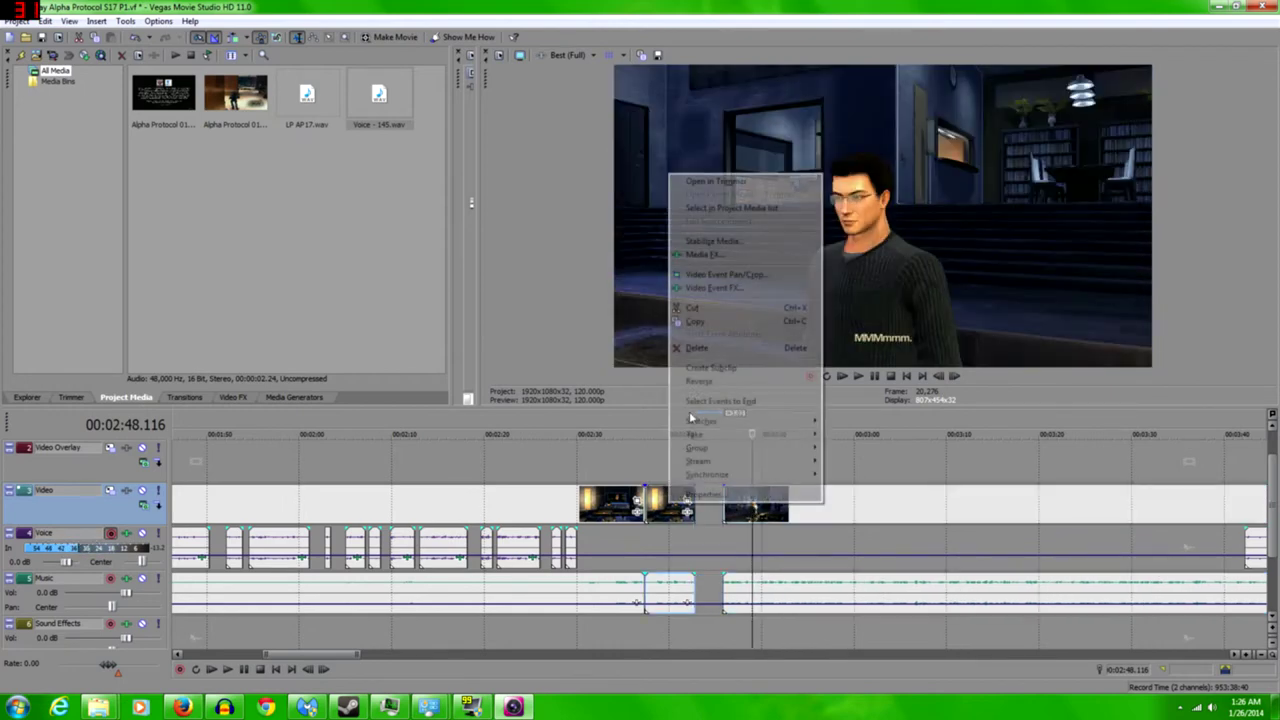
click(700, 345)
drag(625, 505, 700, 508)
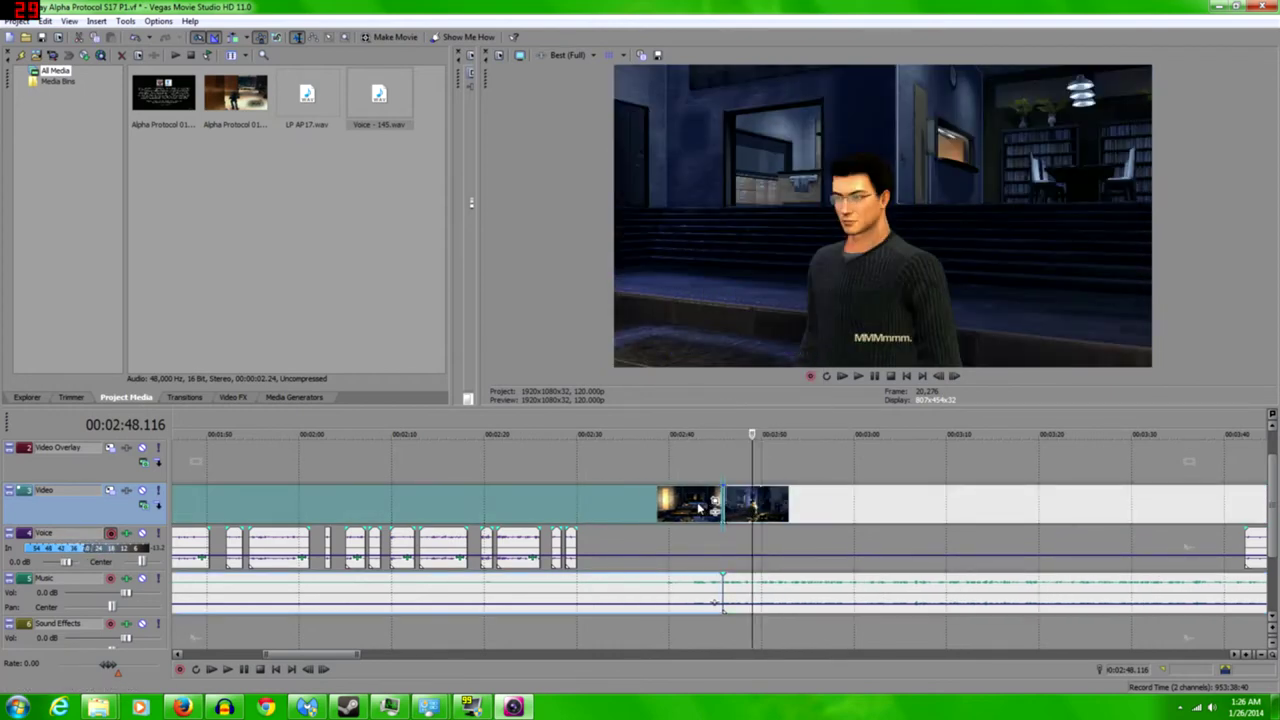
Play back from just before the hard cut to review it
click(681, 462)
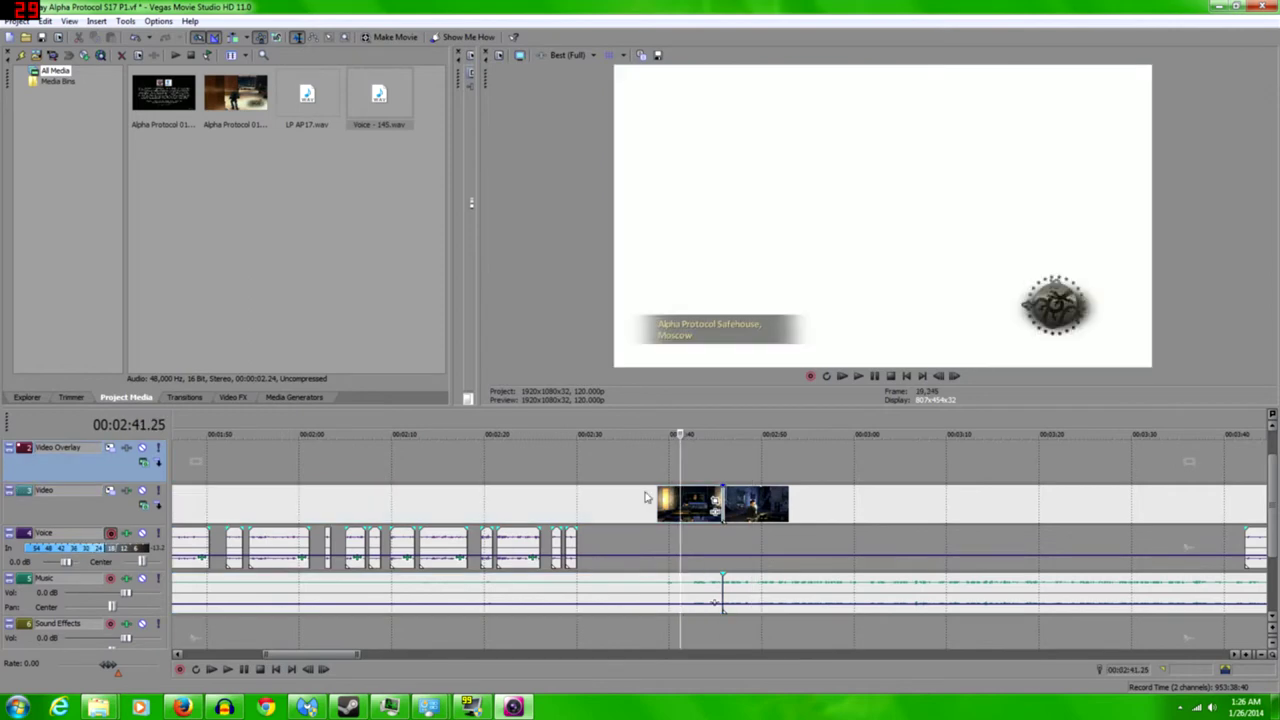
click(858, 377)
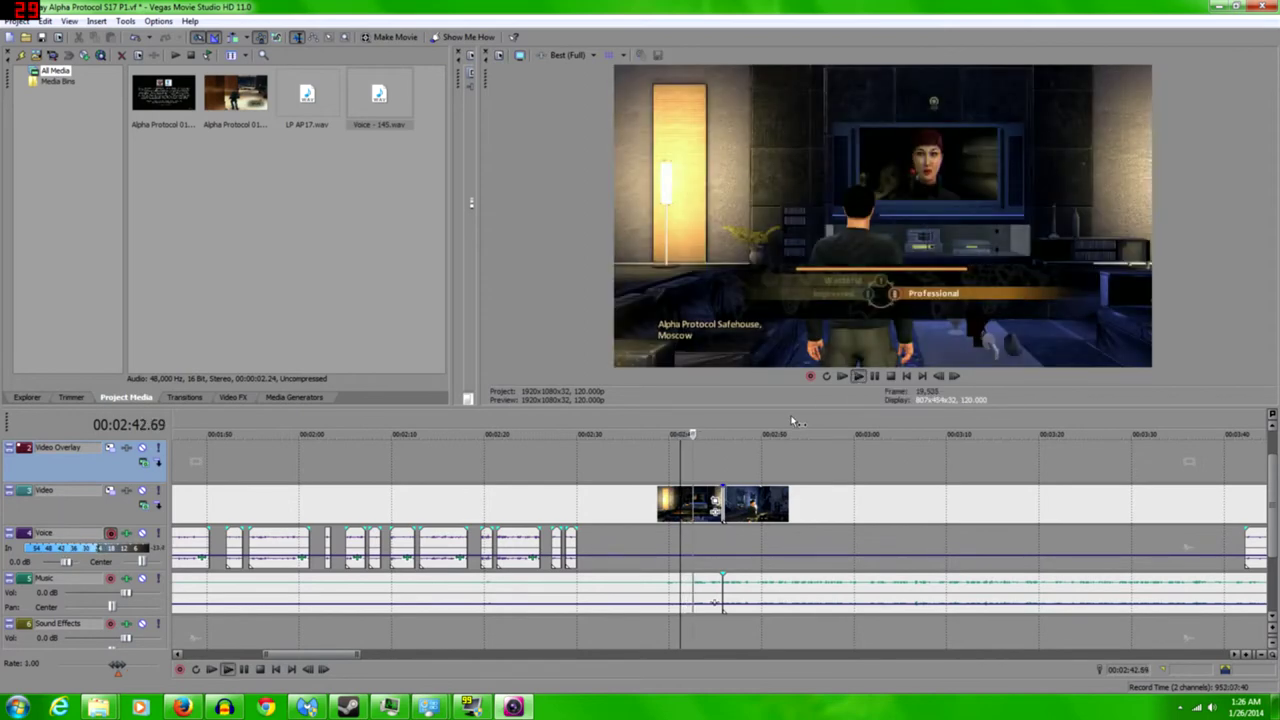
click(874, 377)
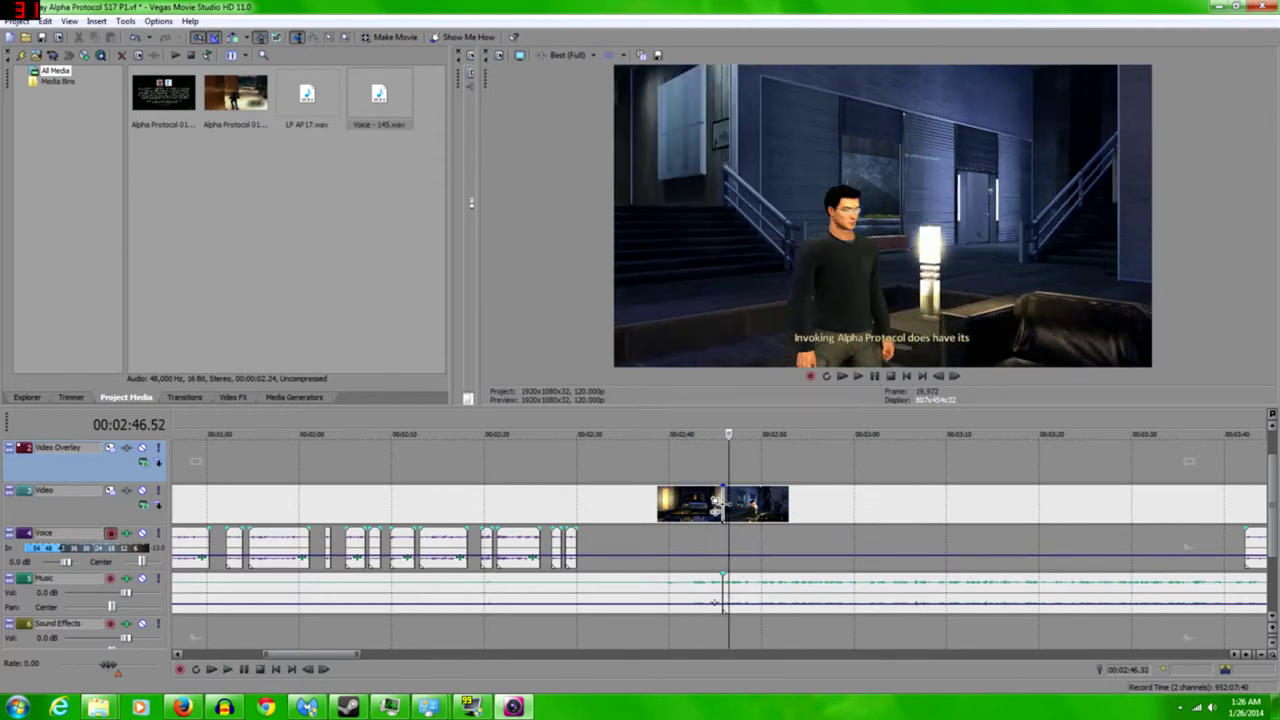
Add a Sony Push transition at the cut near 2:44.71 and play it back
right_click(718, 500)
click(711, 502)
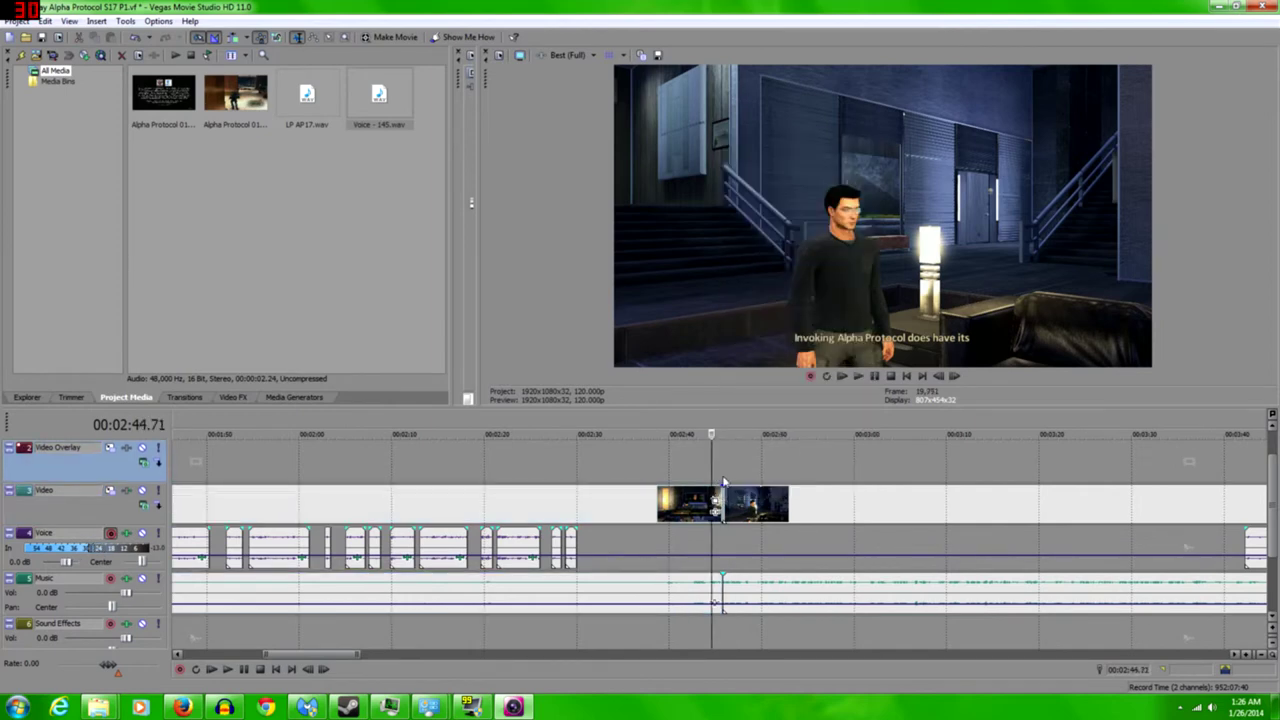
right_click(726, 502)
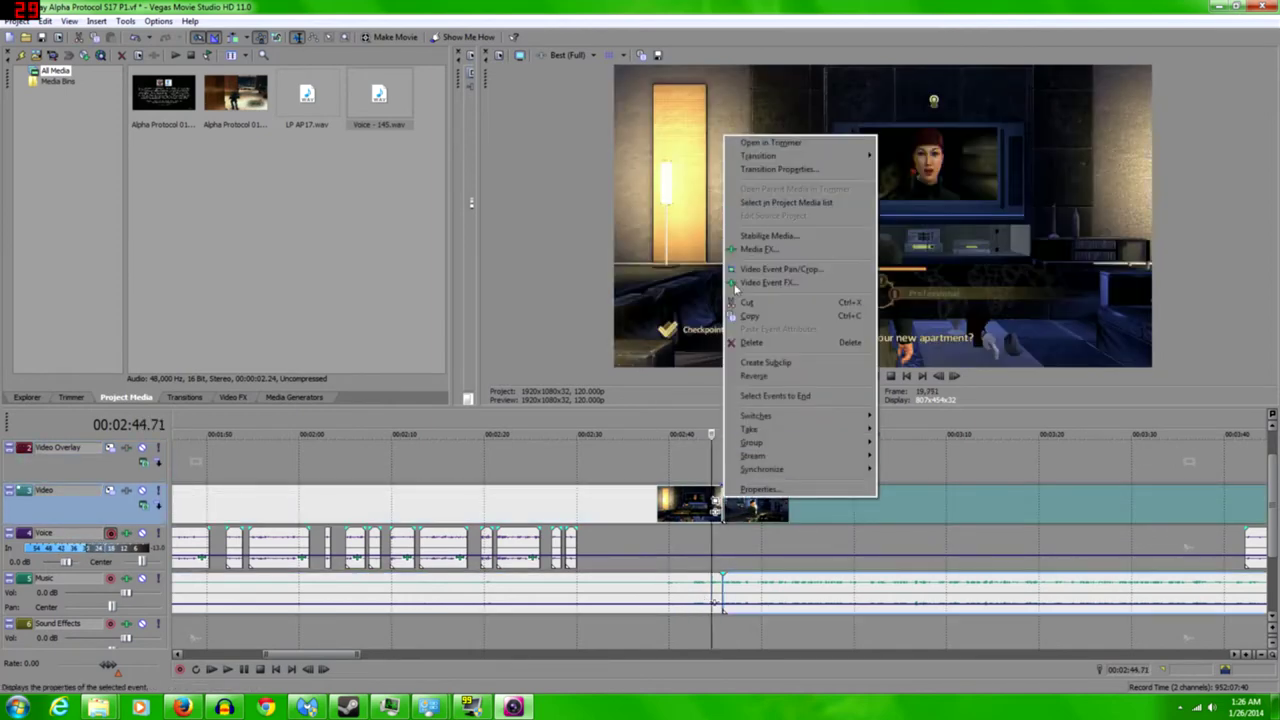
mouse_move(783, 158)
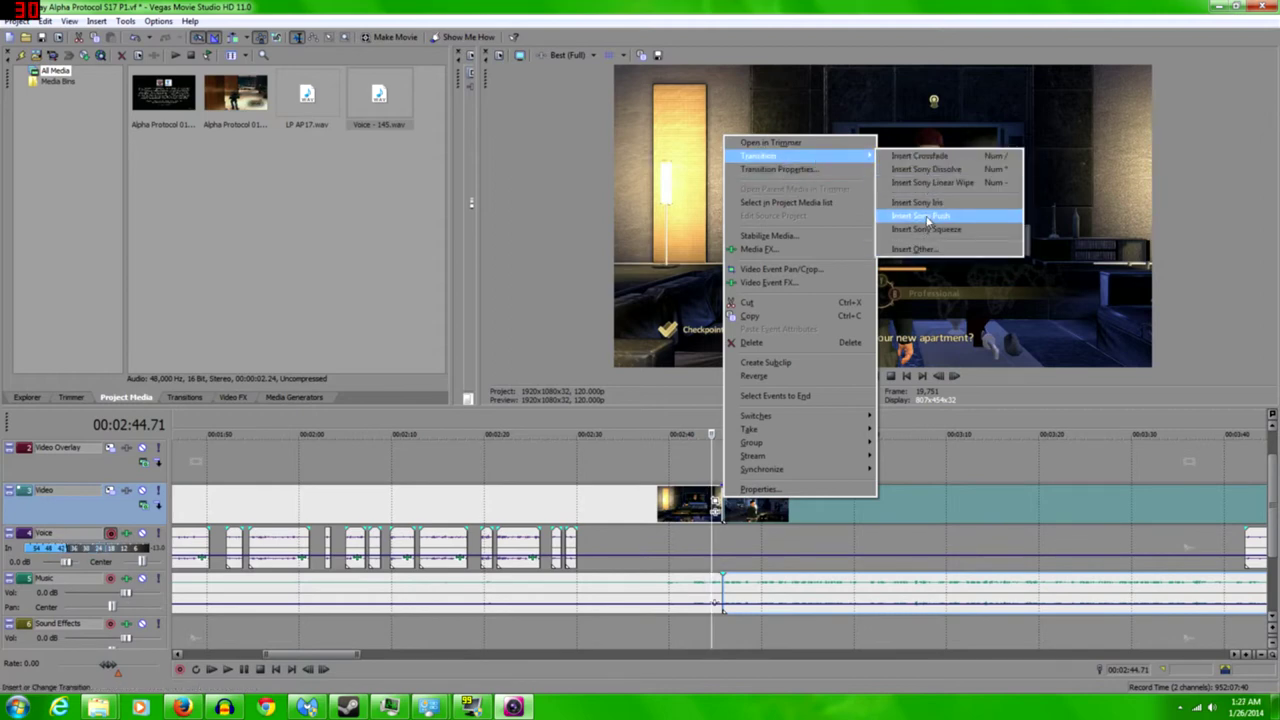
click(935, 215)
click(813, 158)
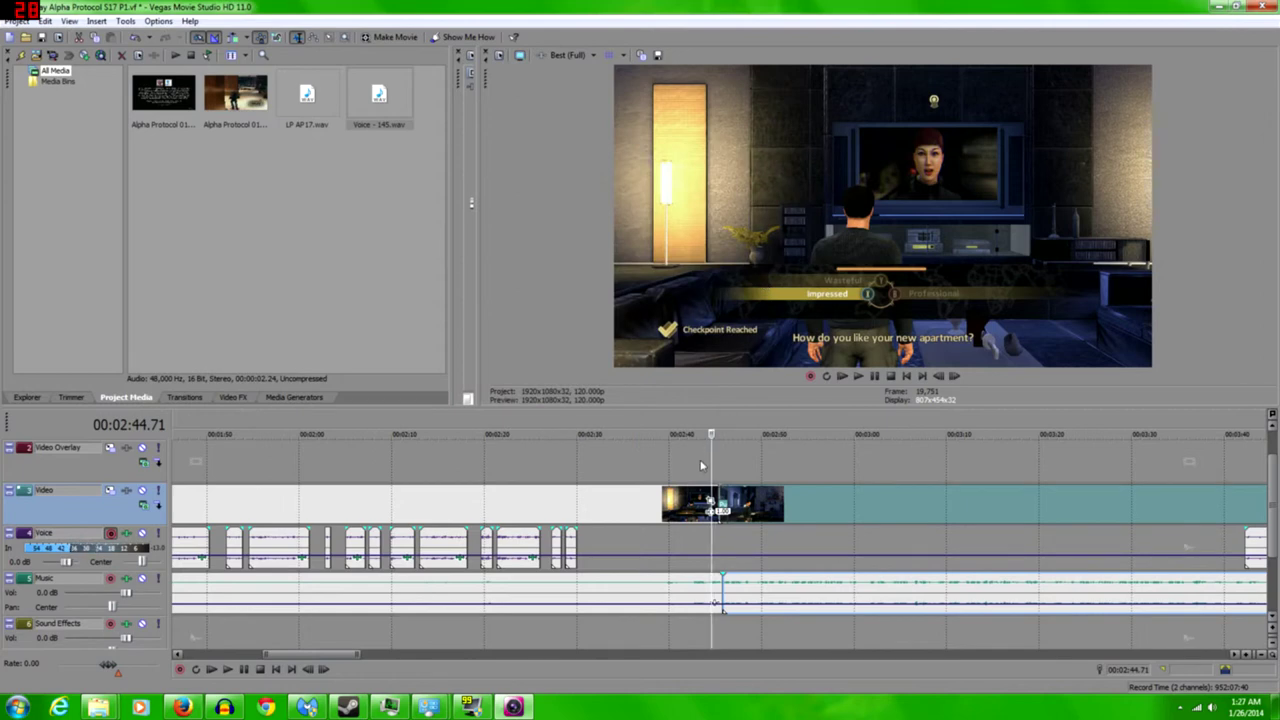
click(857, 377)
click(857, 377)
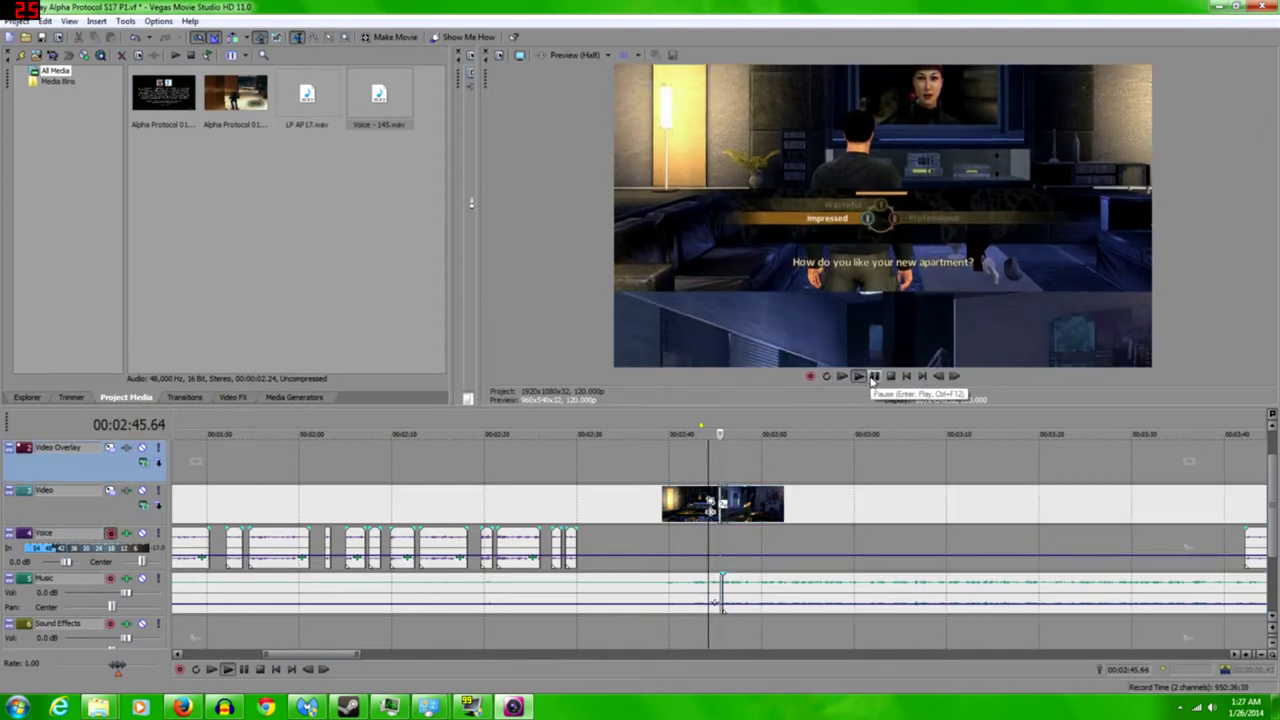
click(866, 388)
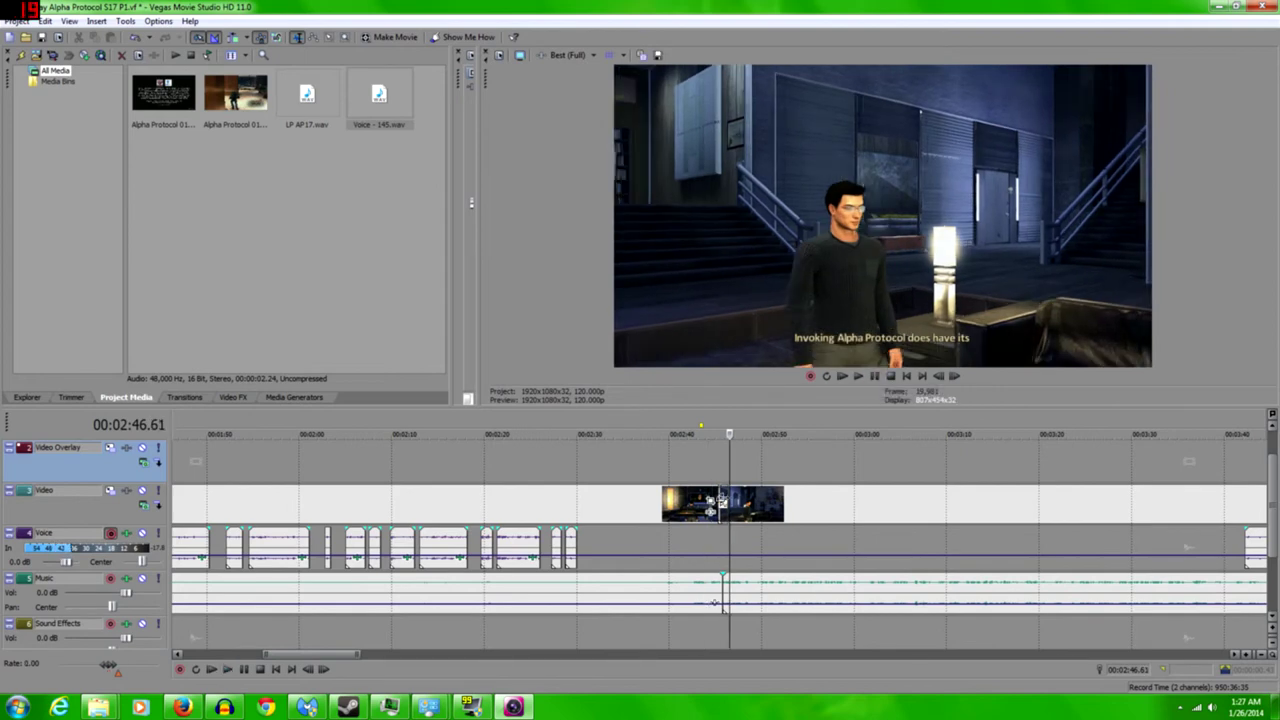
Split the clip at the playhead, overlap the halves into a crossfade, review it, then undo
key(s)
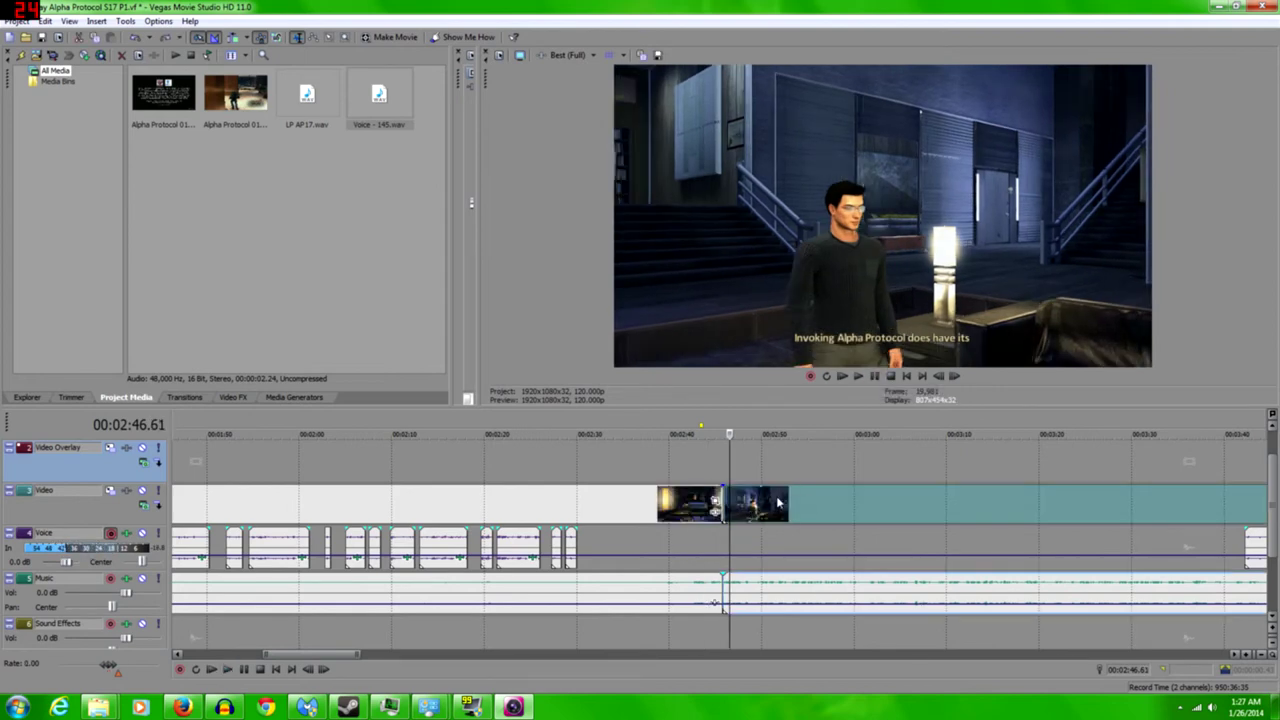
drag(778, 502, 761, 502)
click(700, 462)
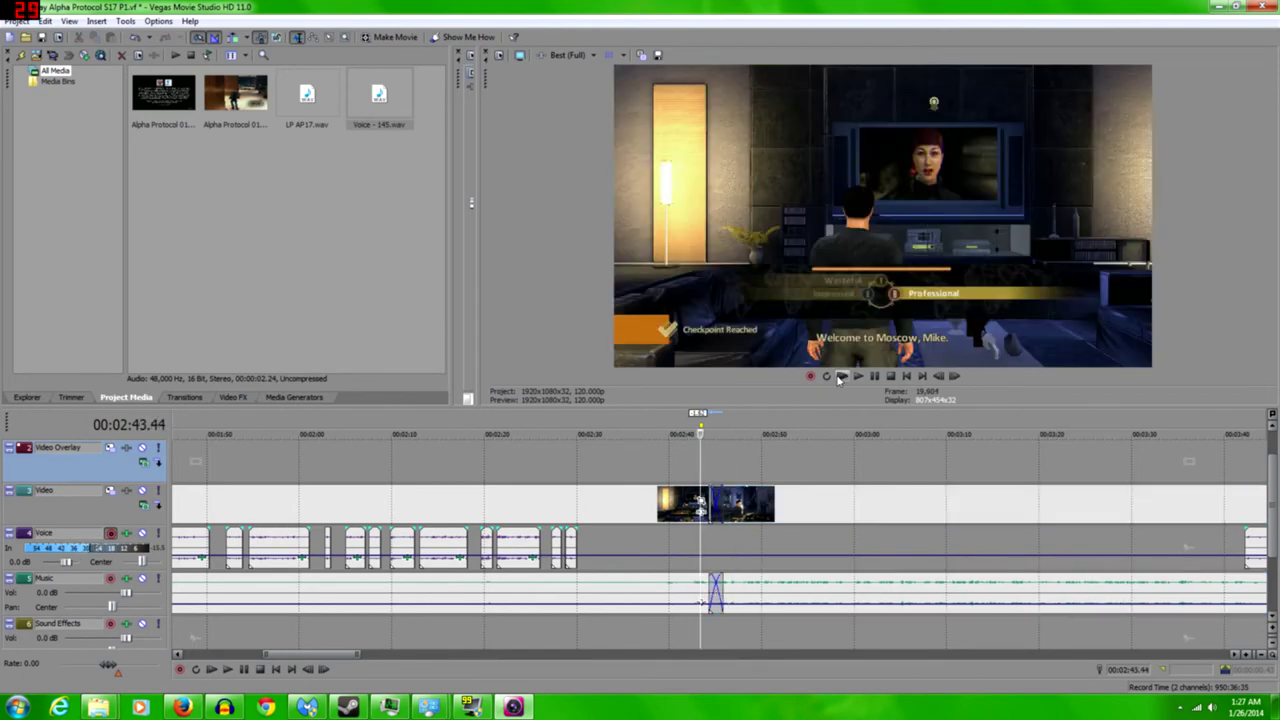
click(858, 377)
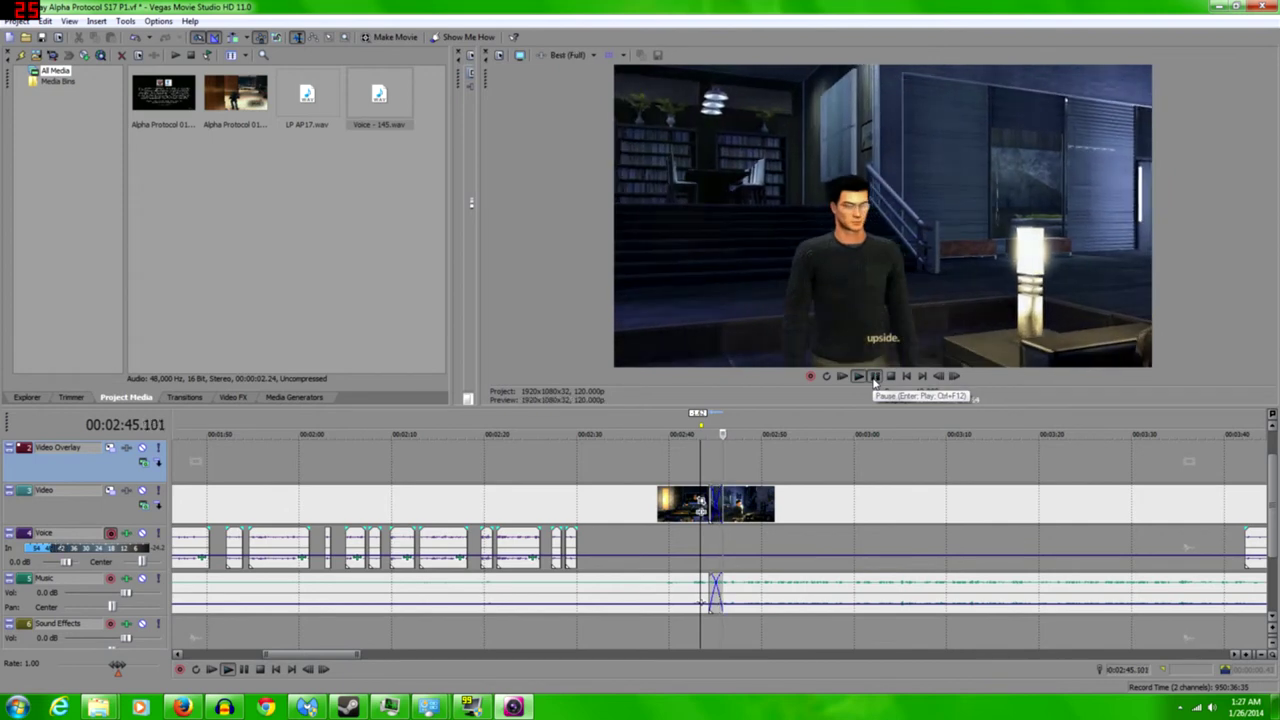
click(874, 377)
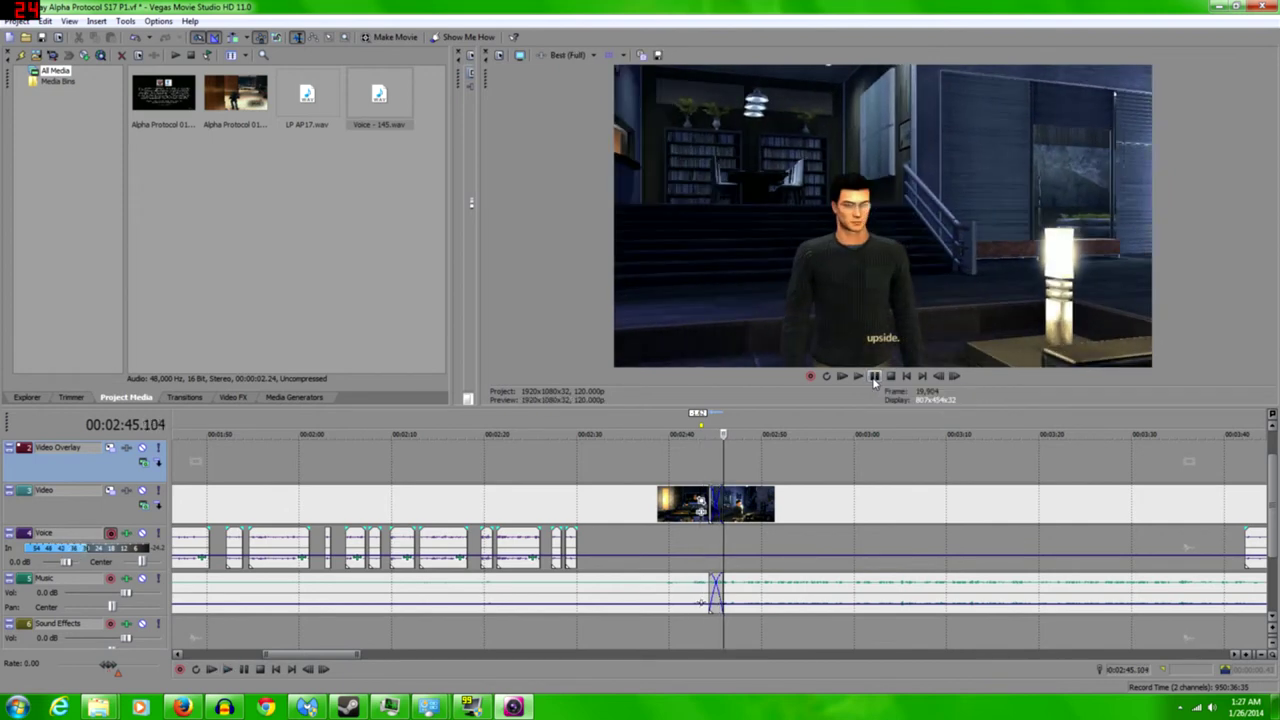
click(792, 513)
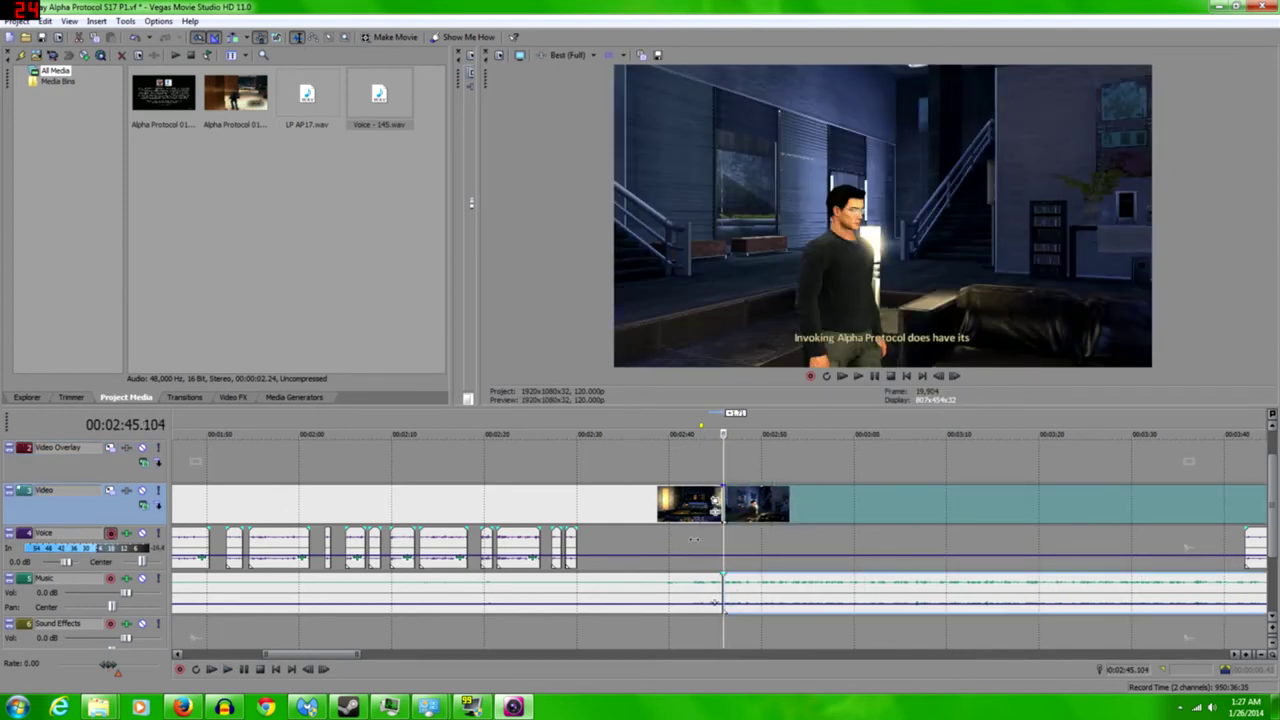
click(693, 539)
click(683, 545)
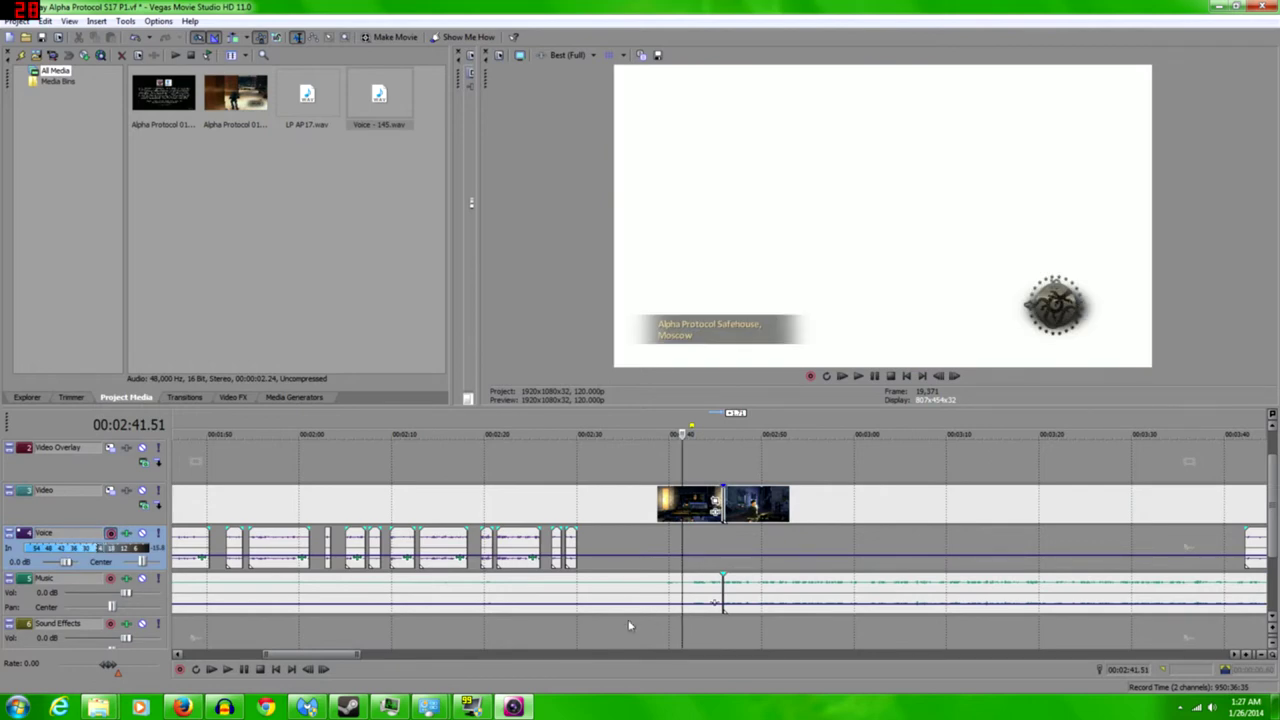
scroll(566, 654, right, 3)
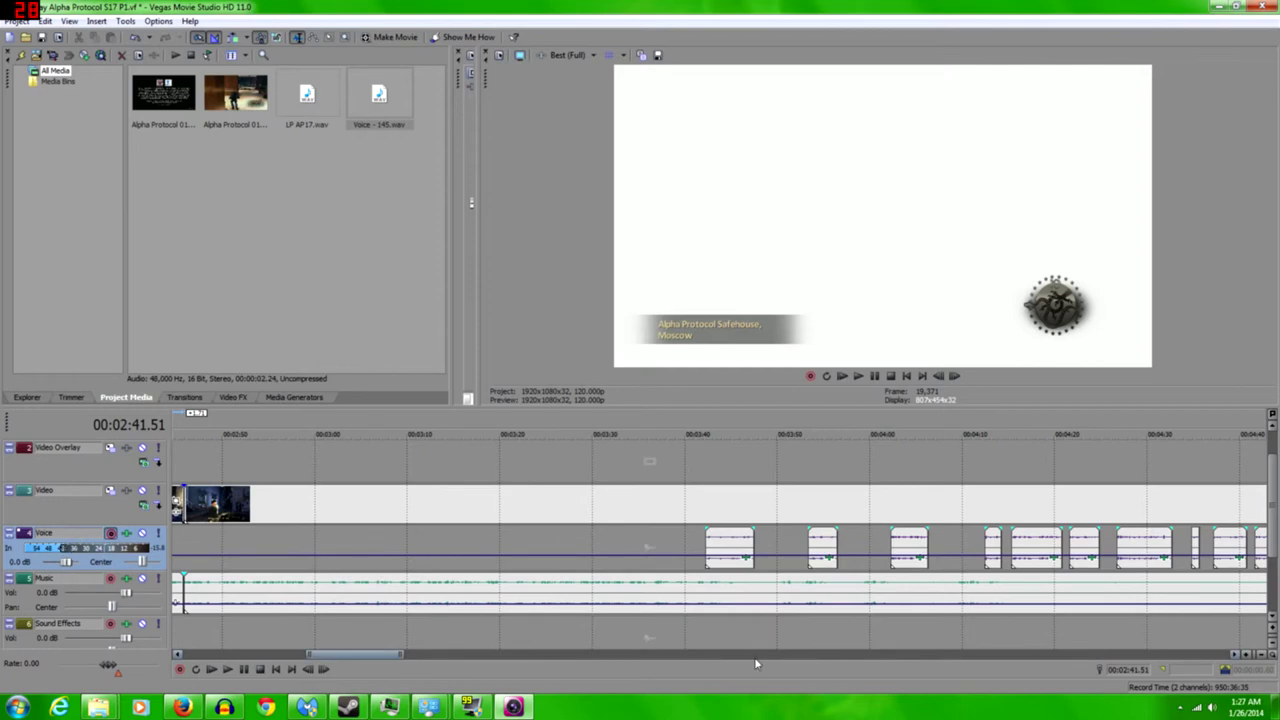
scroll(756, 627, right, 10)
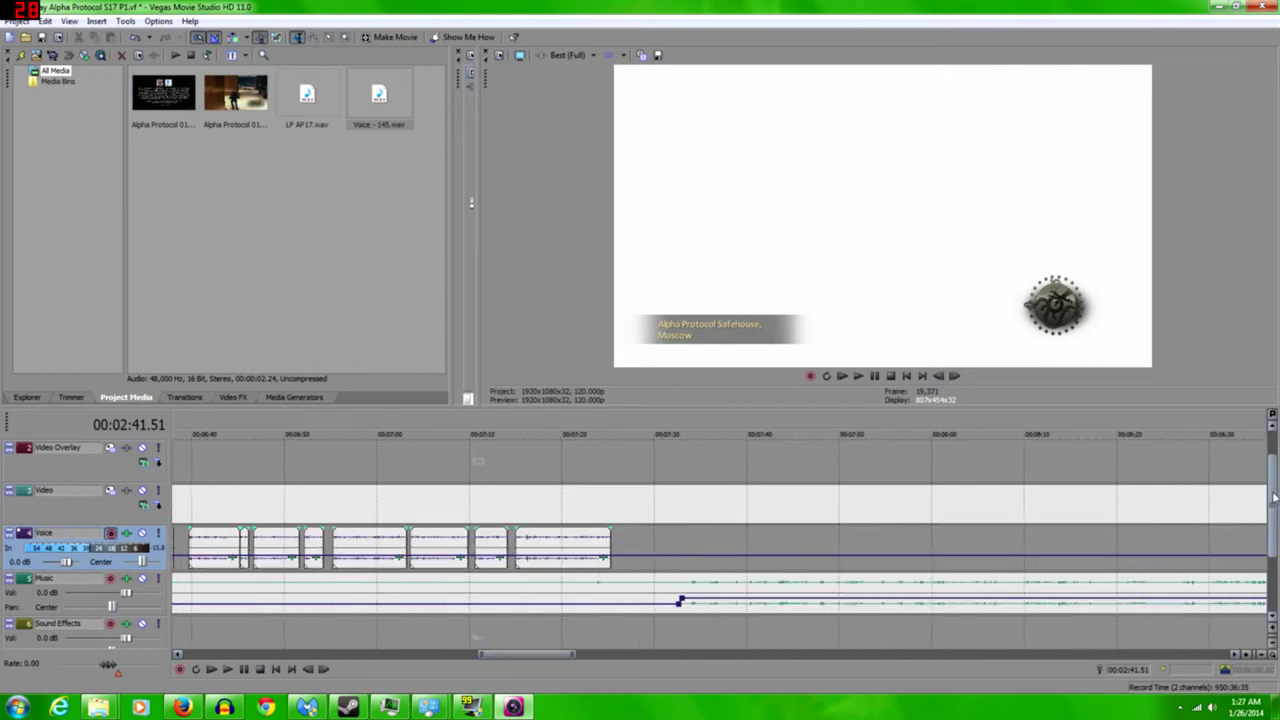
scroll(693, 567, down, 1)
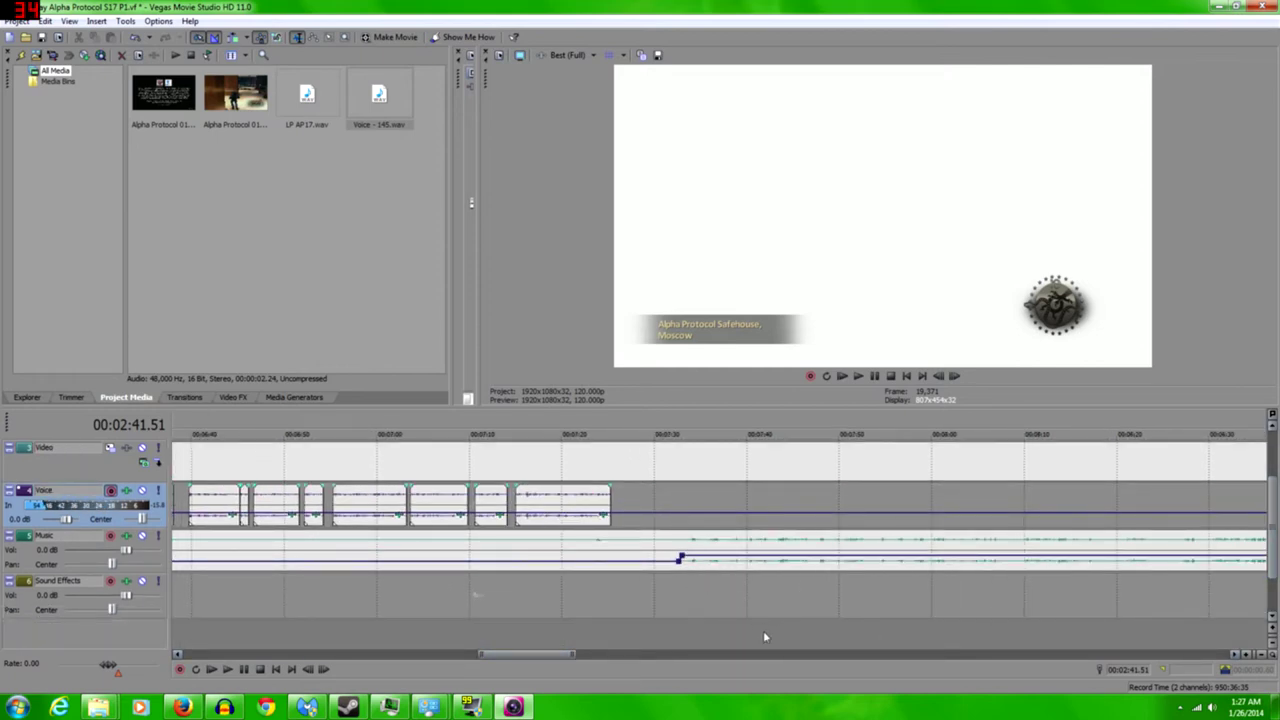
scroll(767, 656, right, 8)
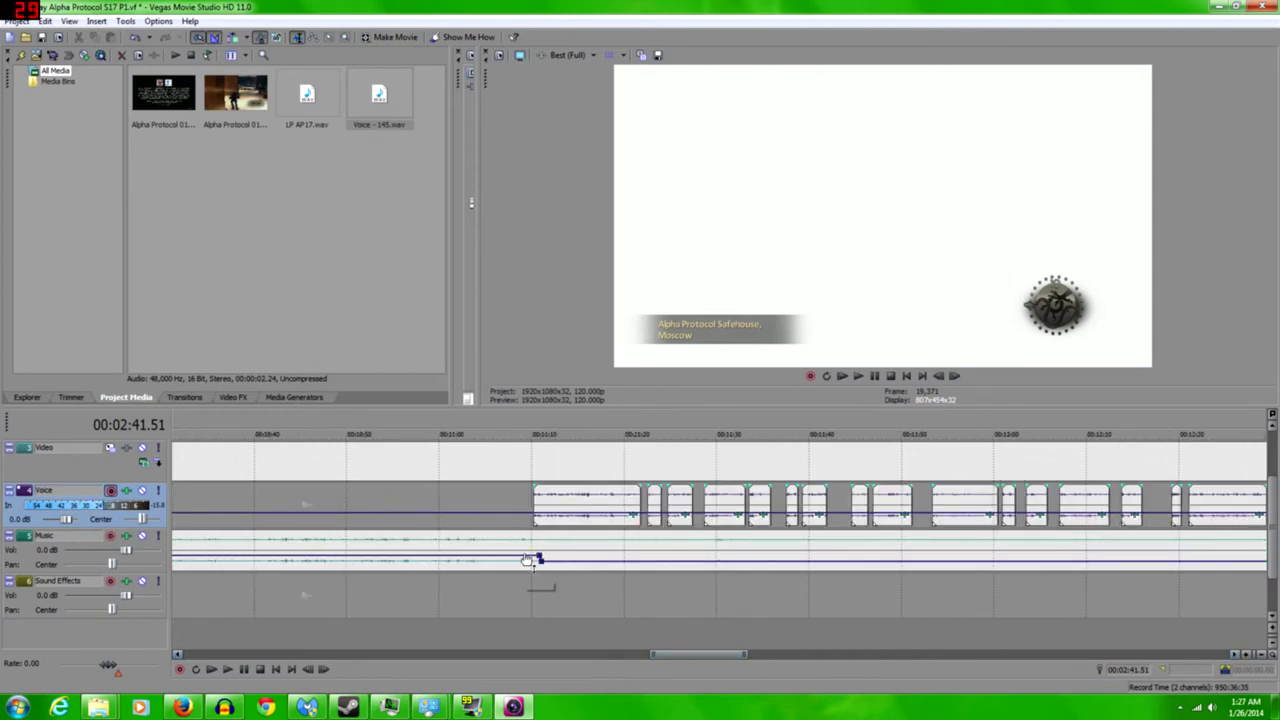
drag(717, 656, 309, 617)
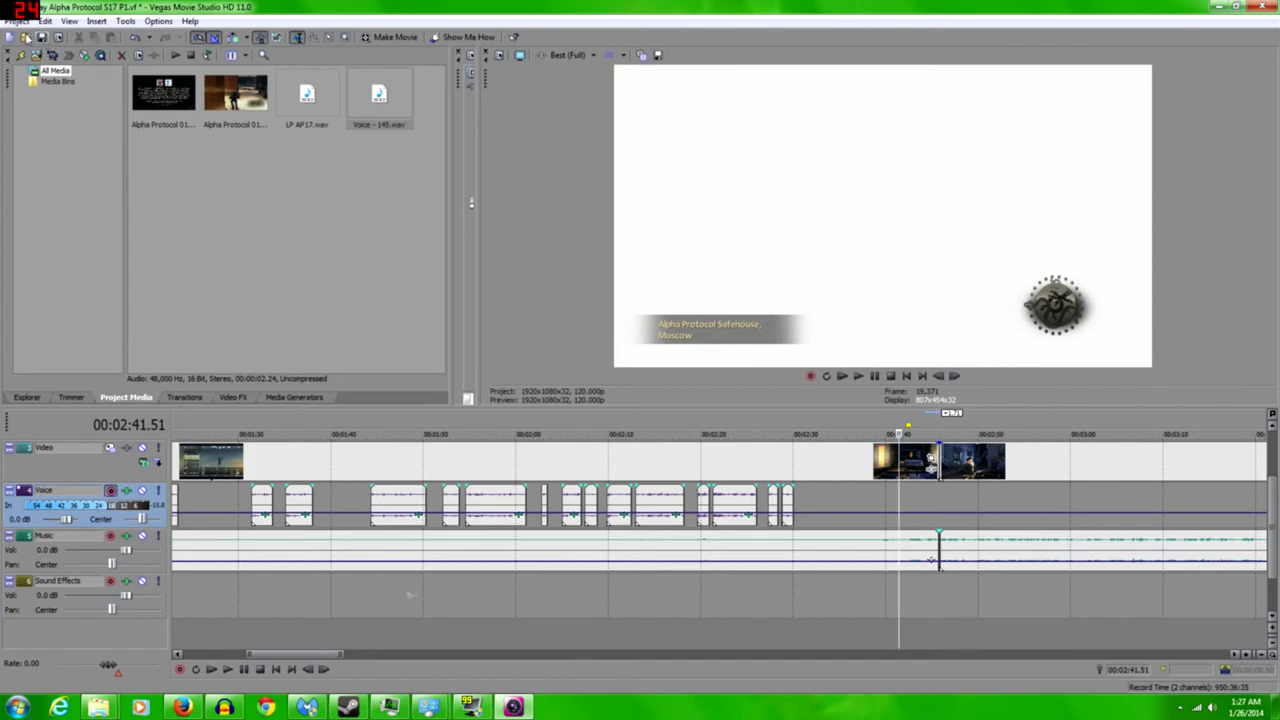
click(18, 21)
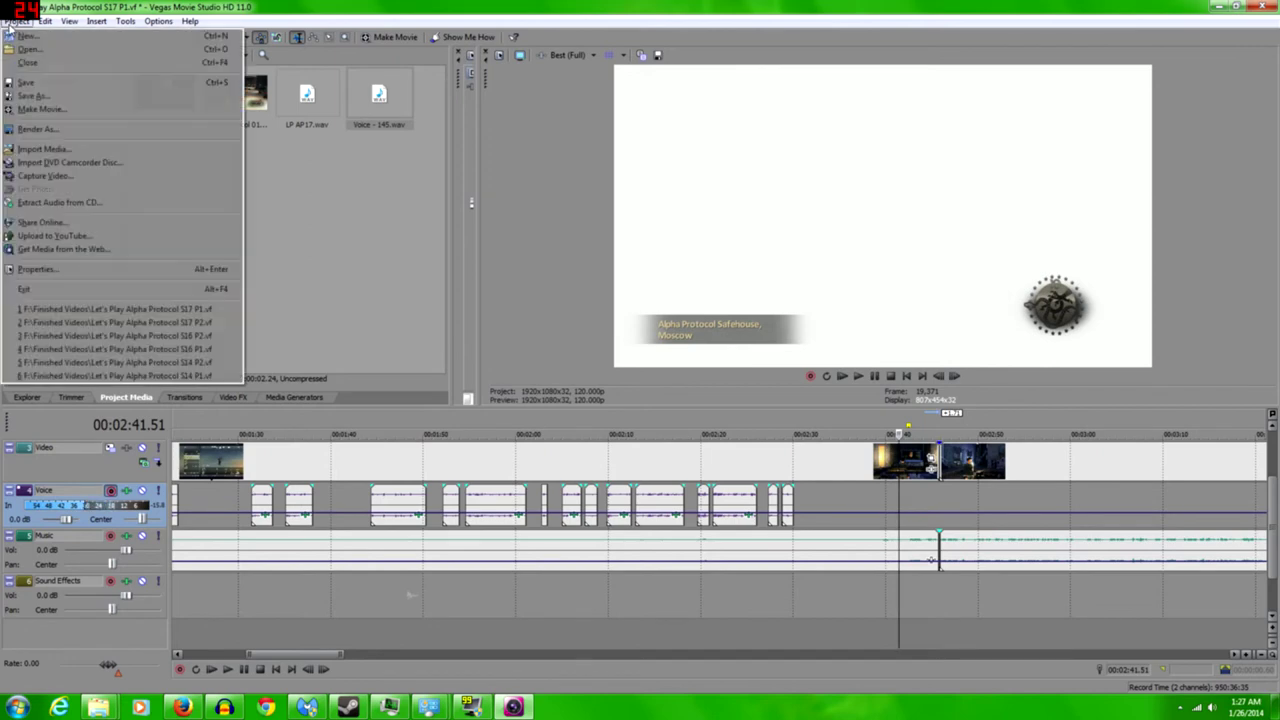
click(93, 128)
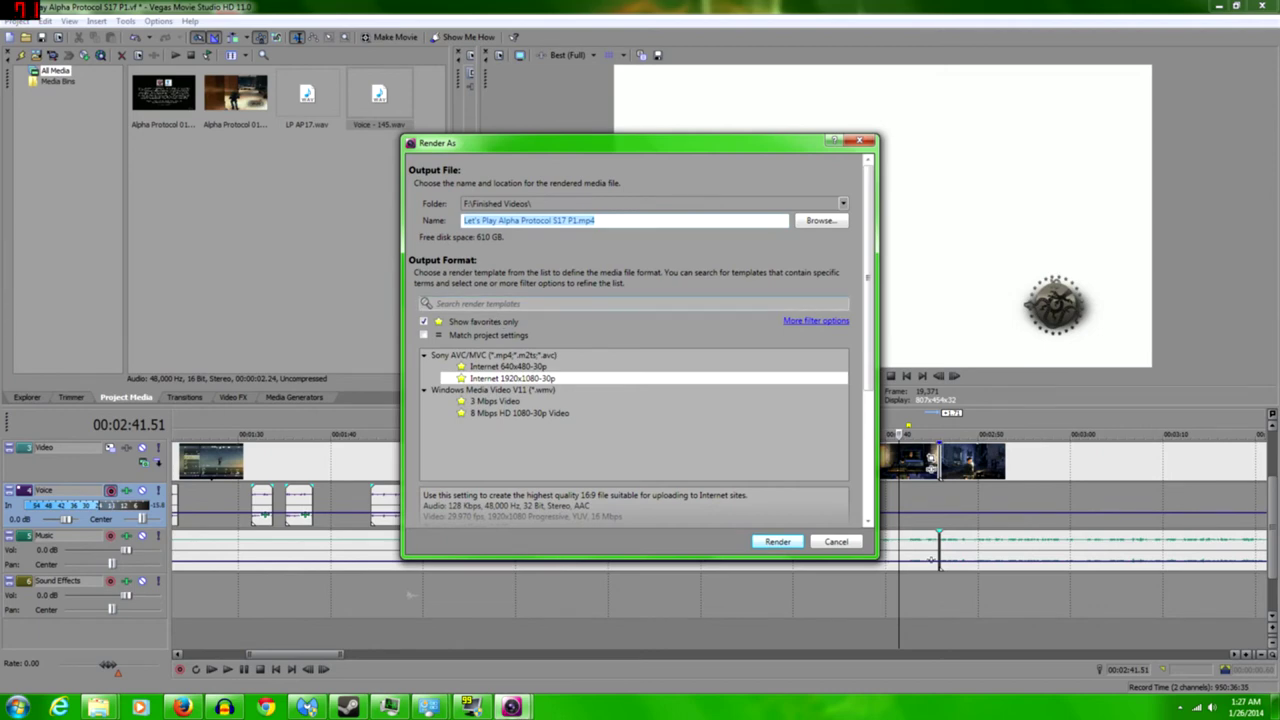
click(492, 367)
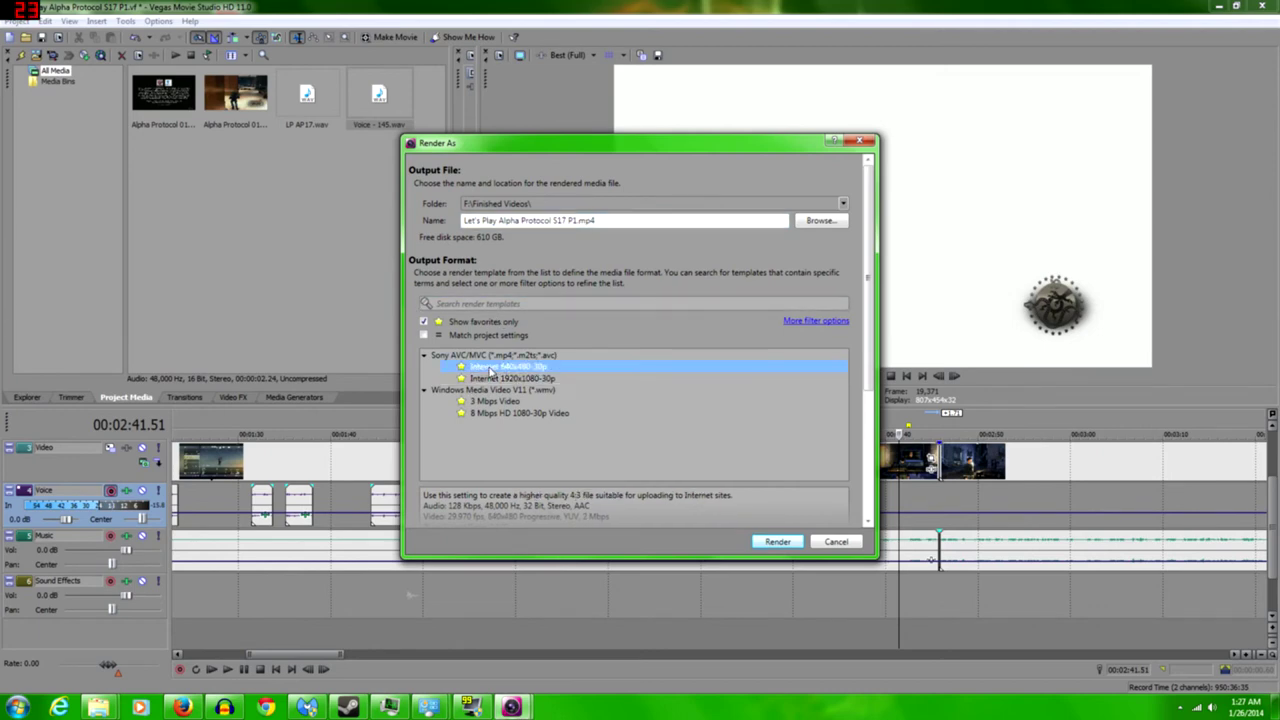
click(512, 379)
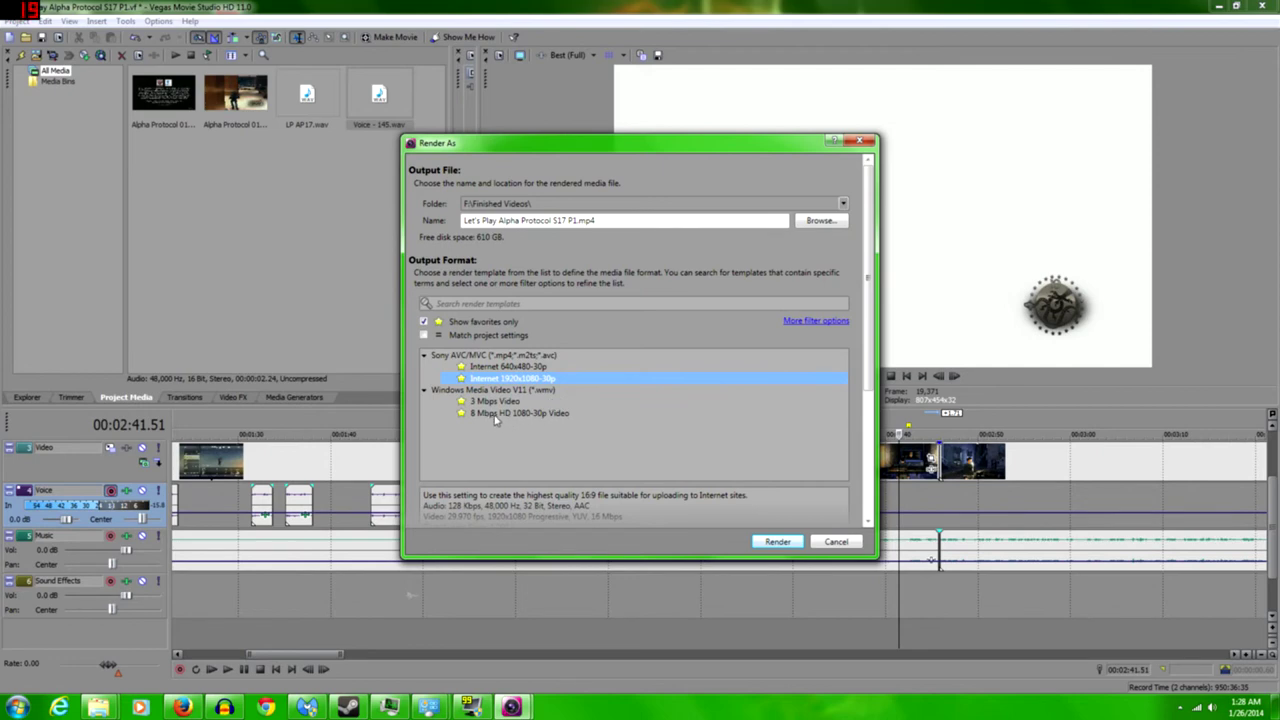
click(493, 414)
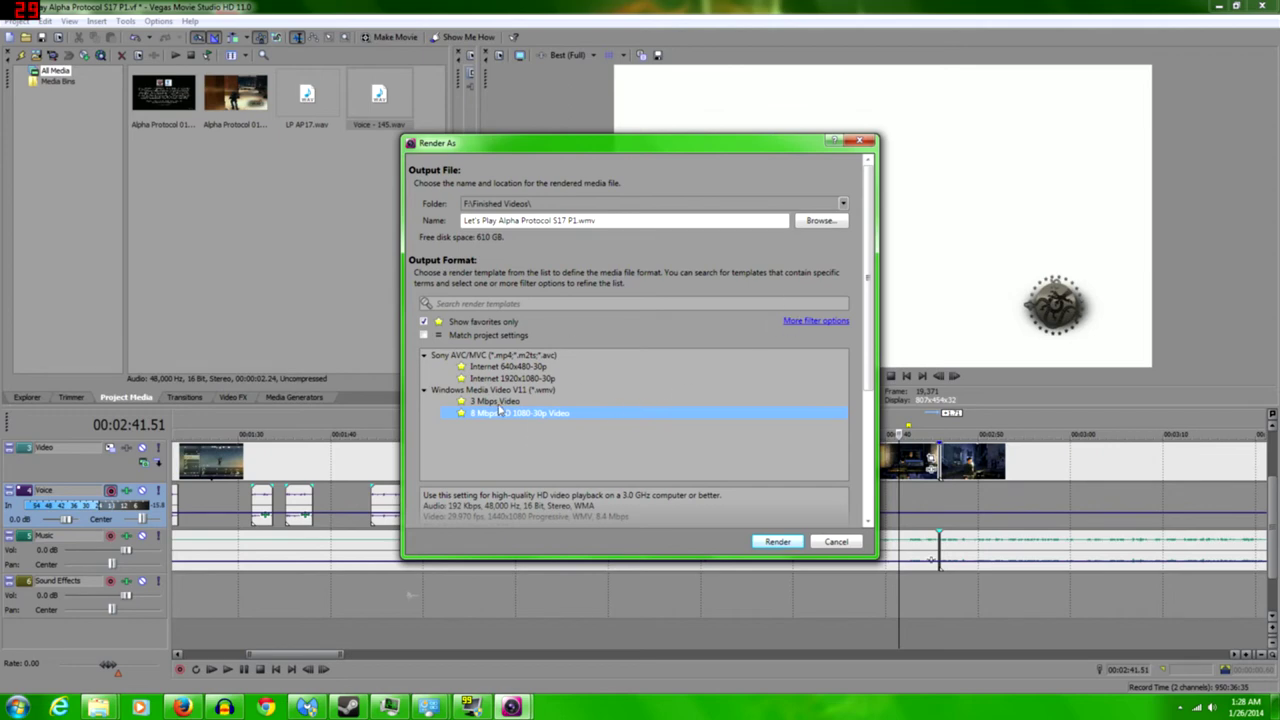
click(423, 321)
scroll(824, 275, down, 2)
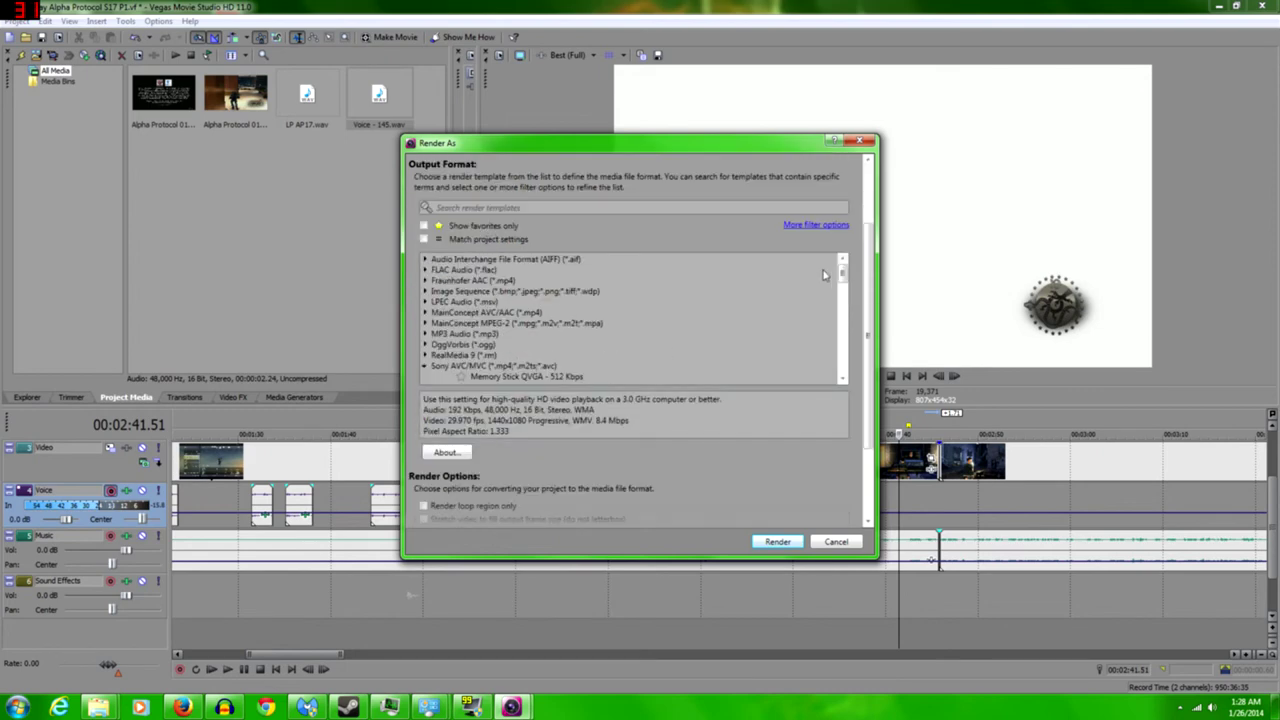
drag(841, 277, 849, 333)
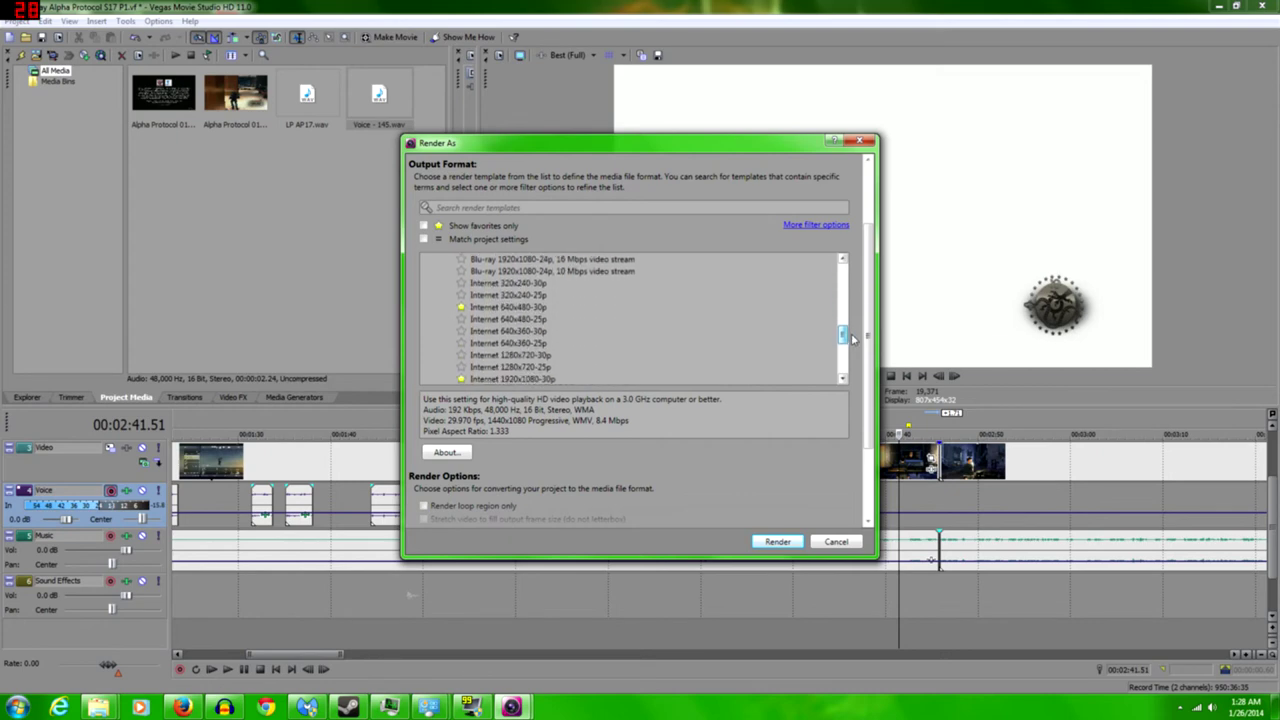
click(505, 356)
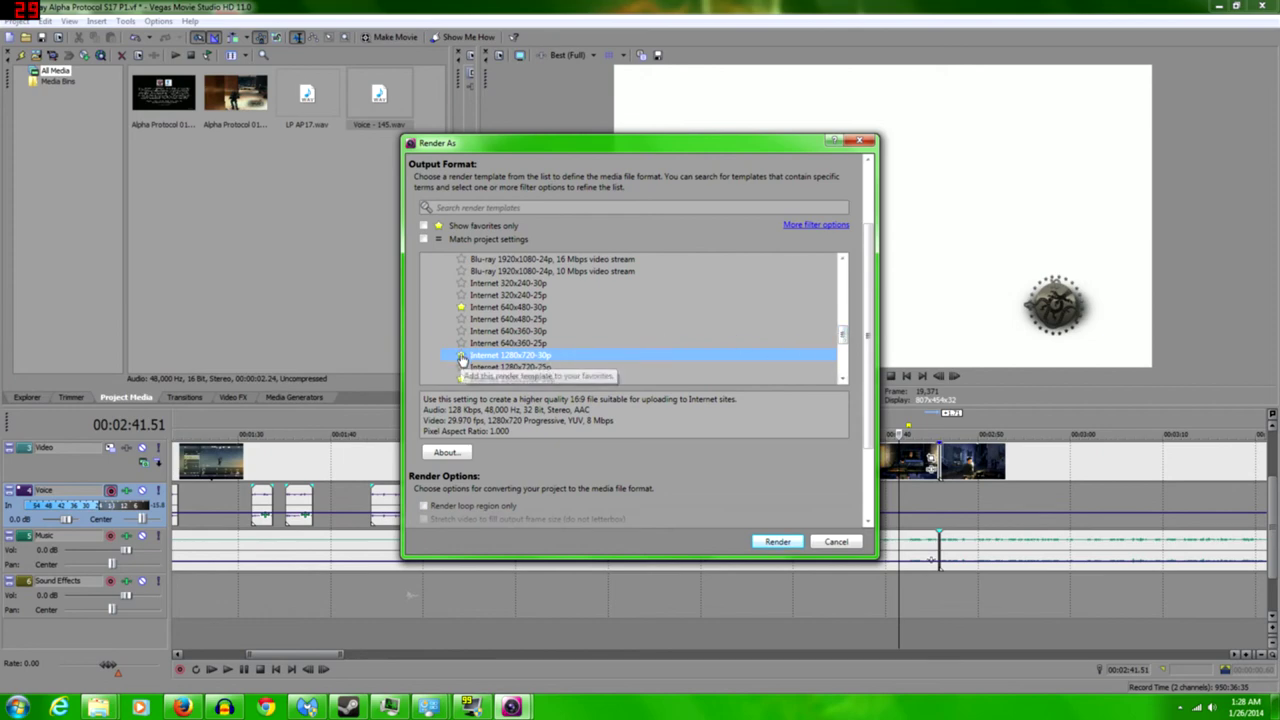
drag(842, 340, 864, 373)
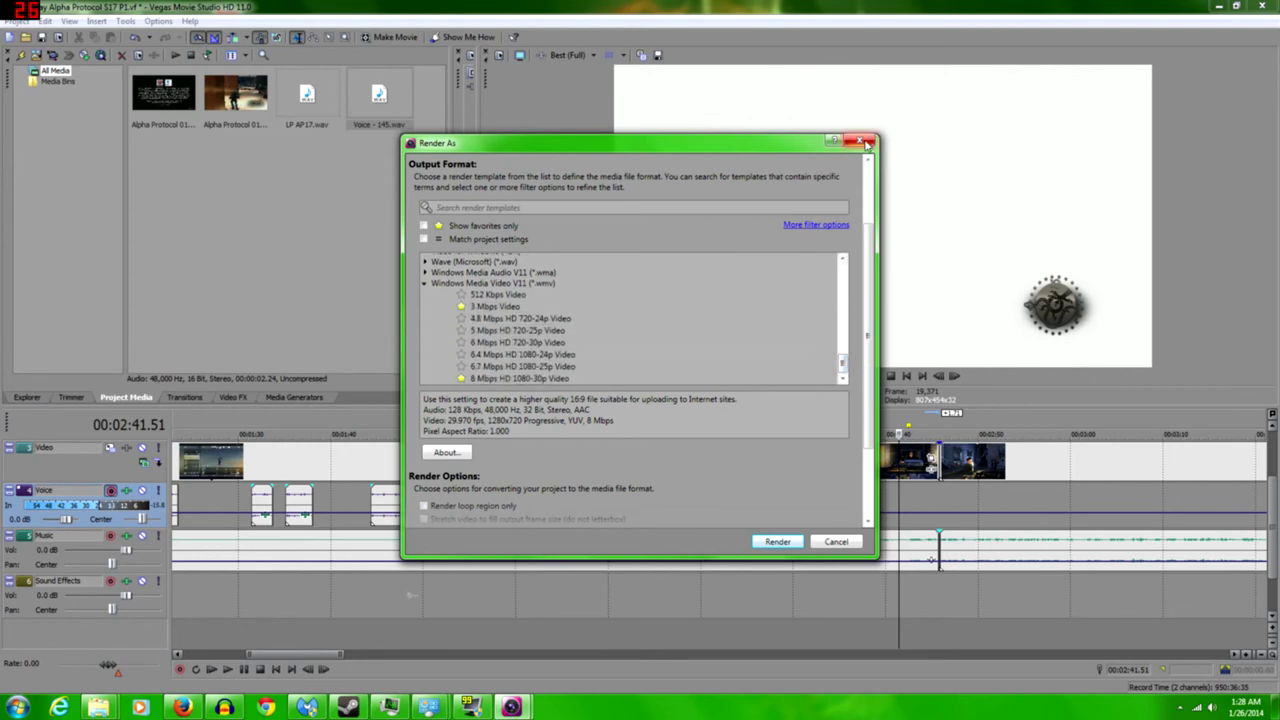
click(849, 546)
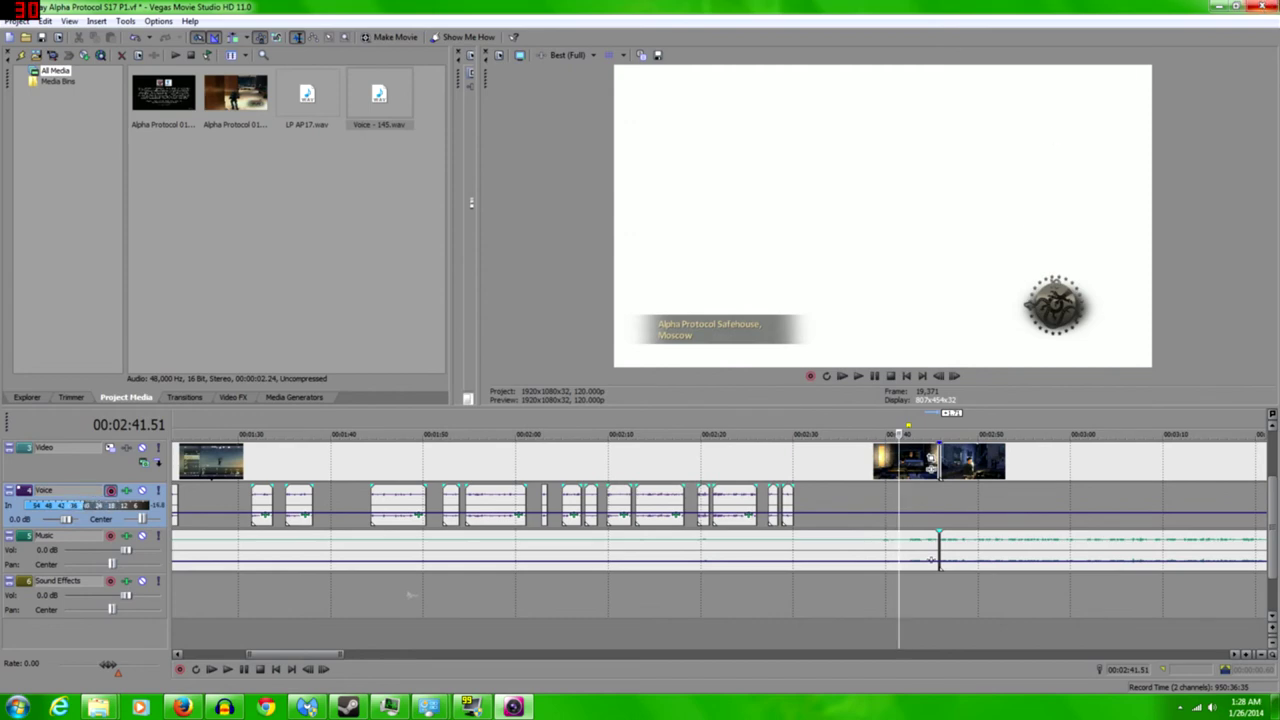
Close Vegas, answering the save prompt, and bring the Audacity window to the front
click(1272, 7)
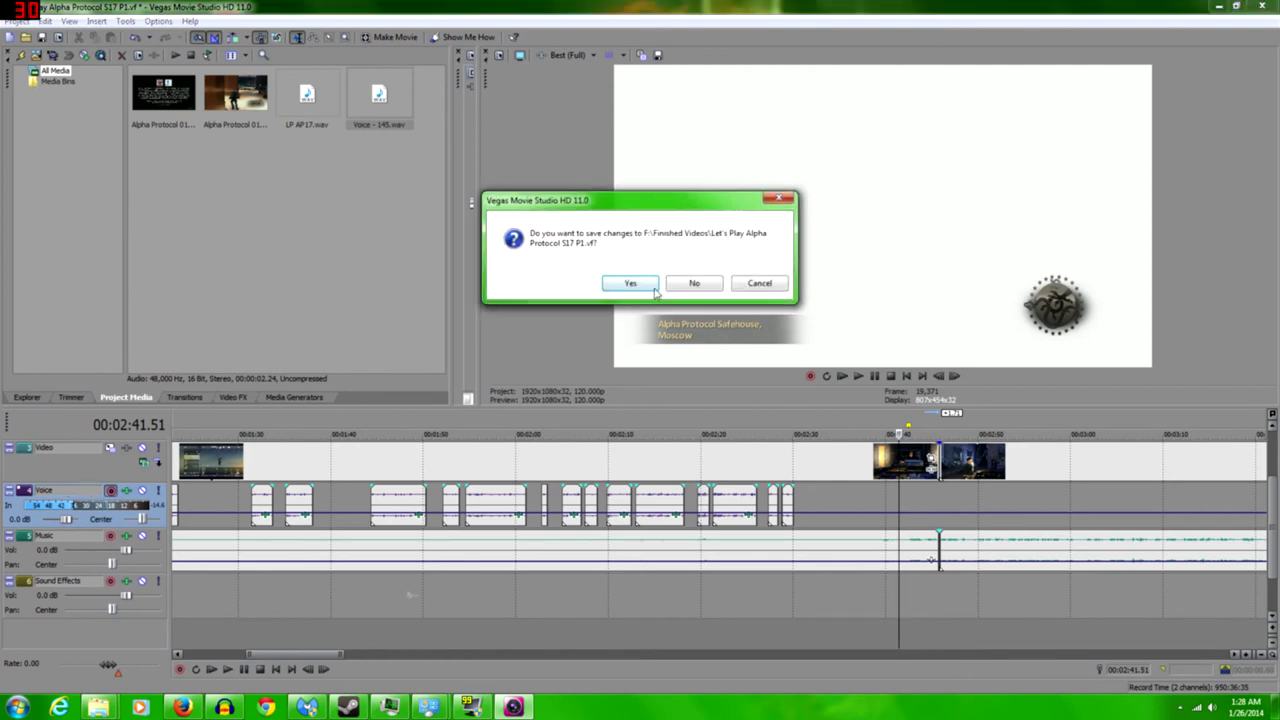
click(696, 283)
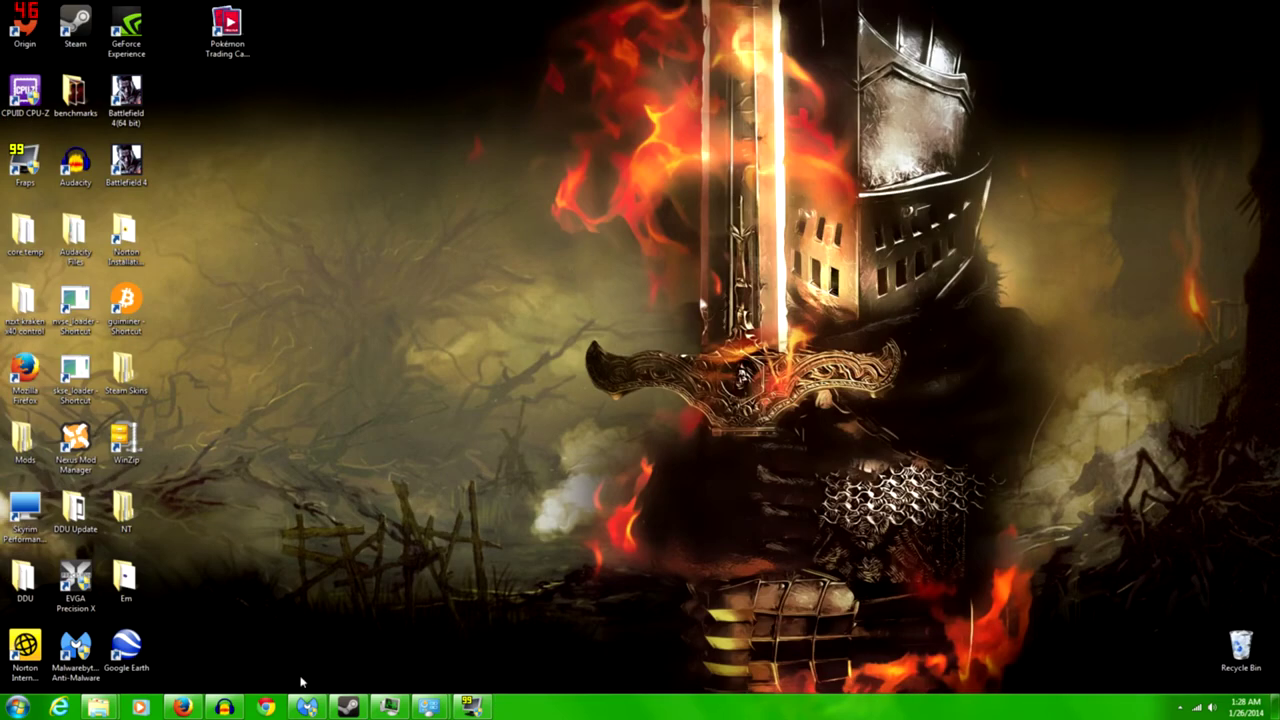
click(225, 707)
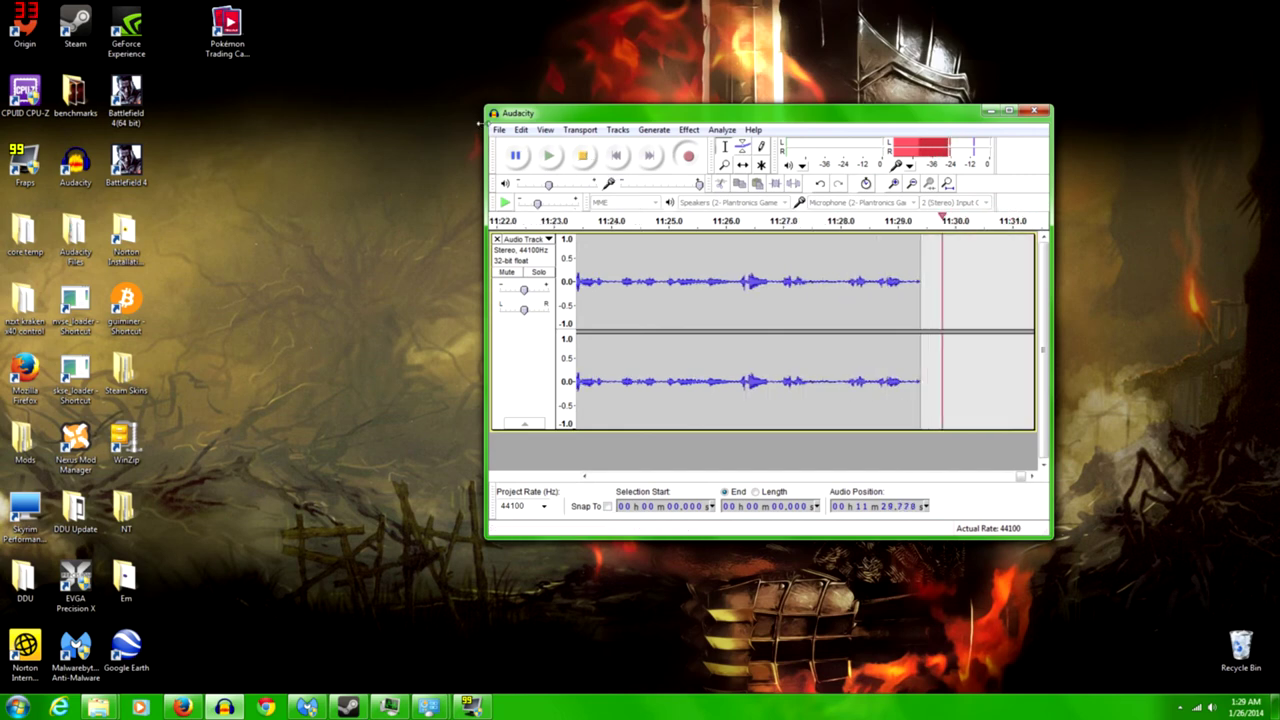
Show the Export options in Audacity's File menu, then pause the voice recording past 11:35
click(498, 130)
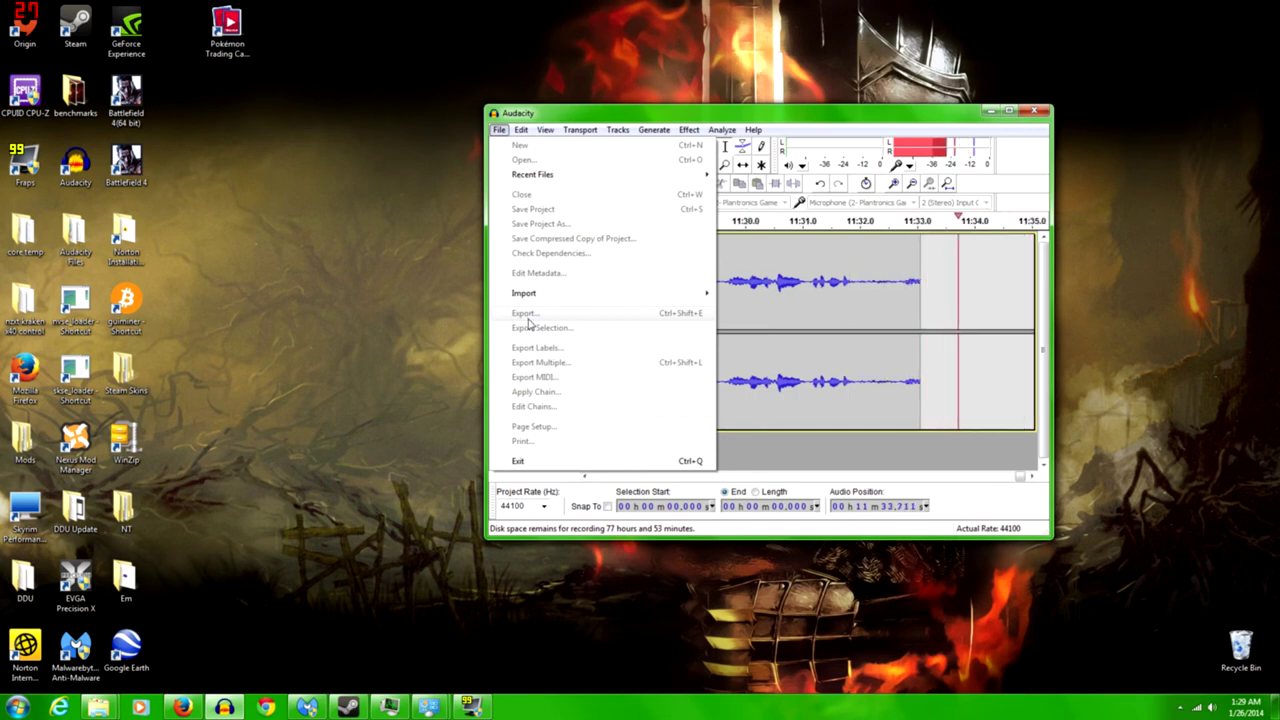
click(276, 220)
click(516, 156)
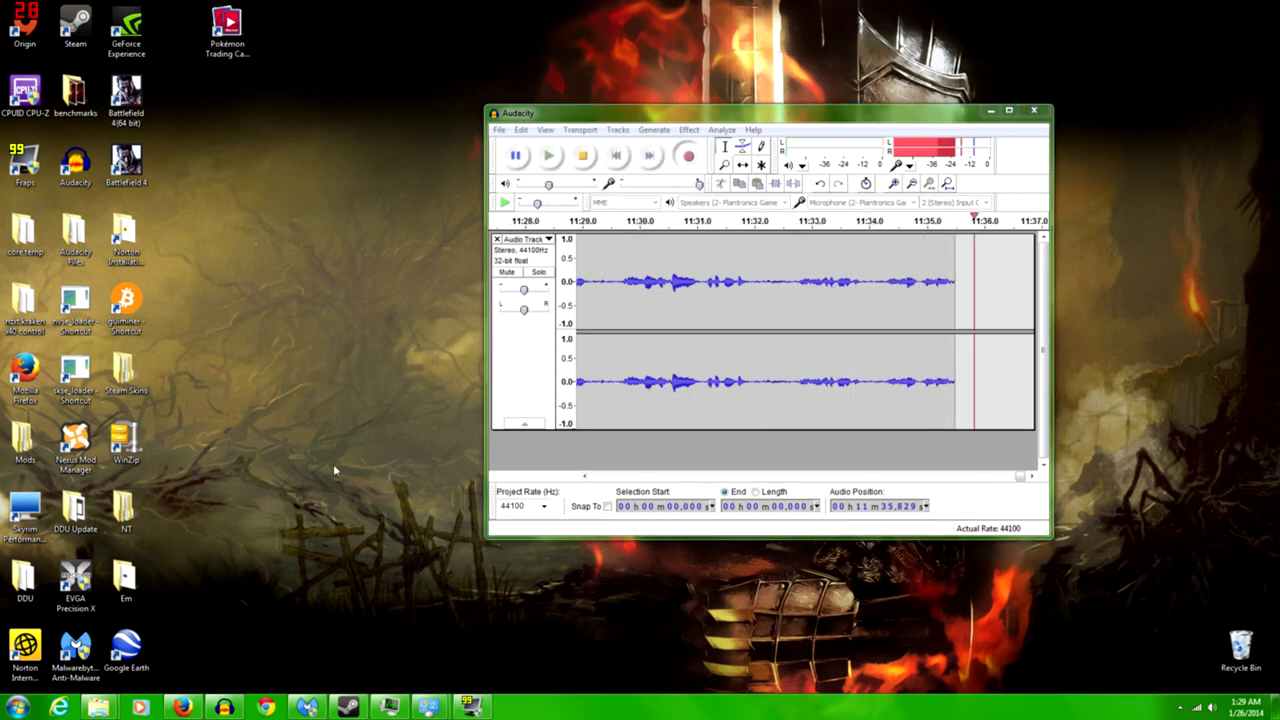